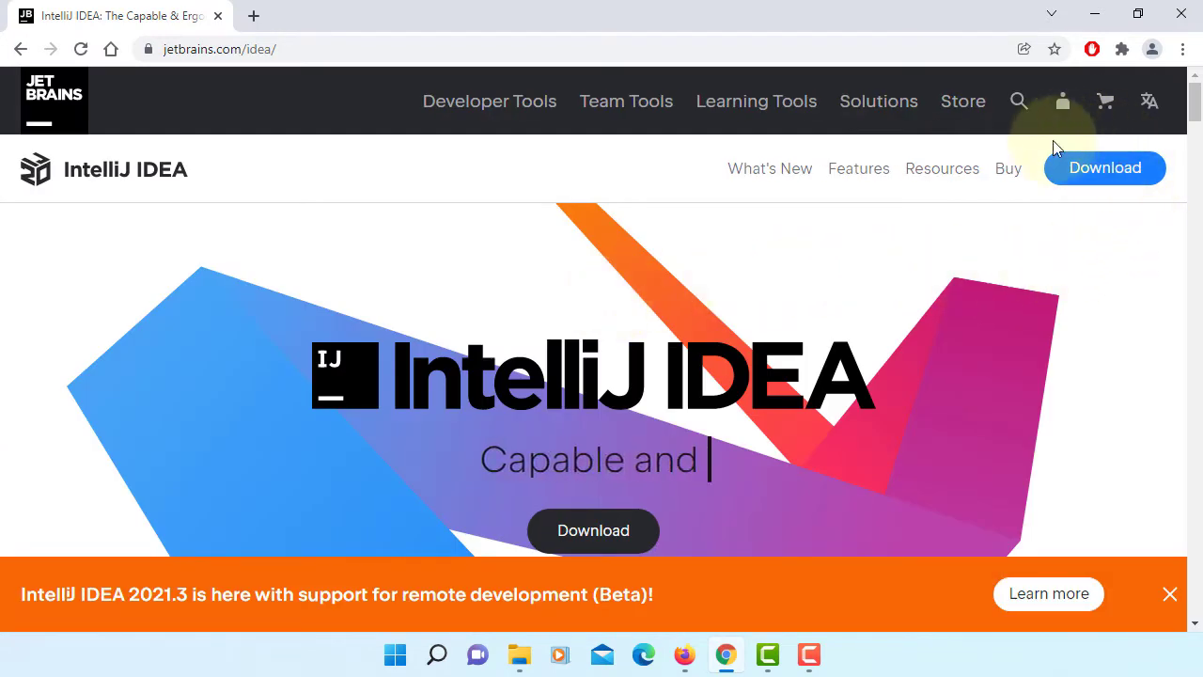
- Download the Windows .exe installer of IntelliJ IDEA Community 2021.3 from the JetBrains download page
left_click(1123, 173)
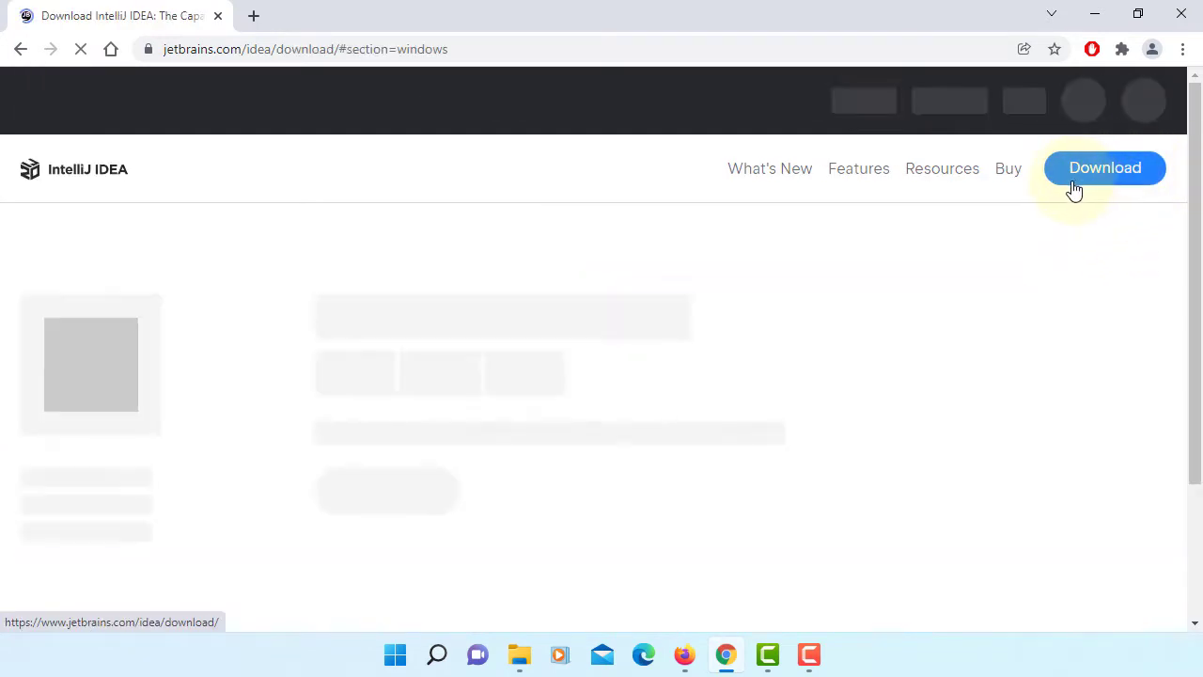
scroll(1052, 235, "down", 2)
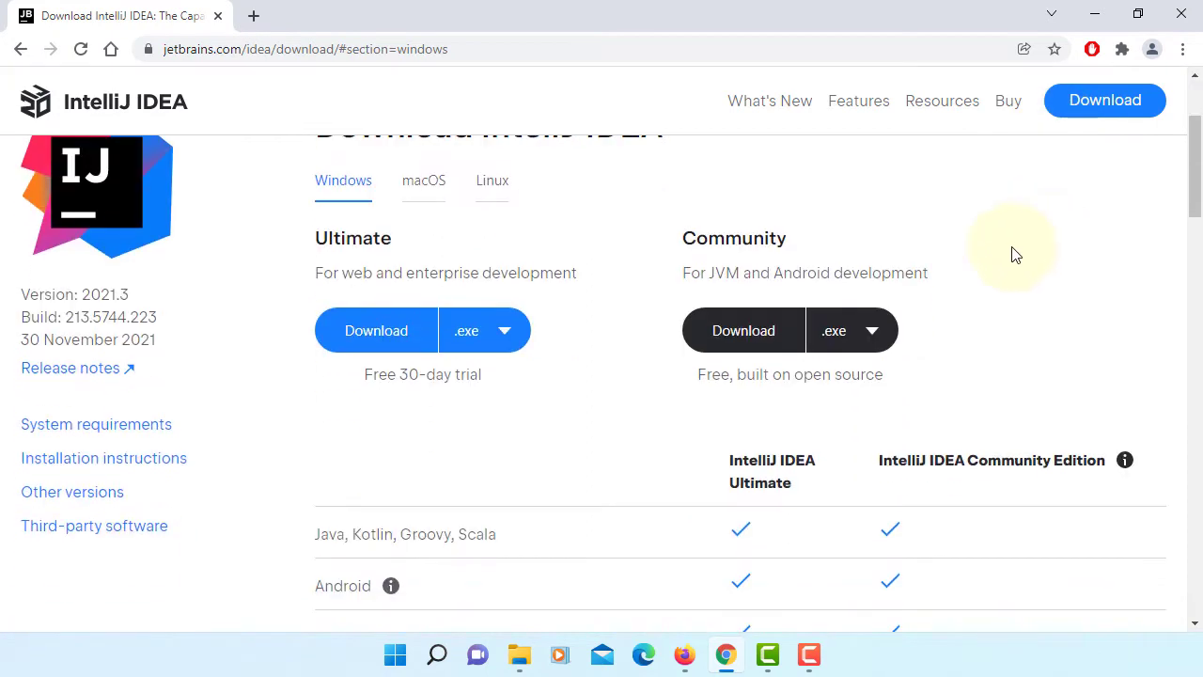
left_click_drag(83, 294, 132, 294)
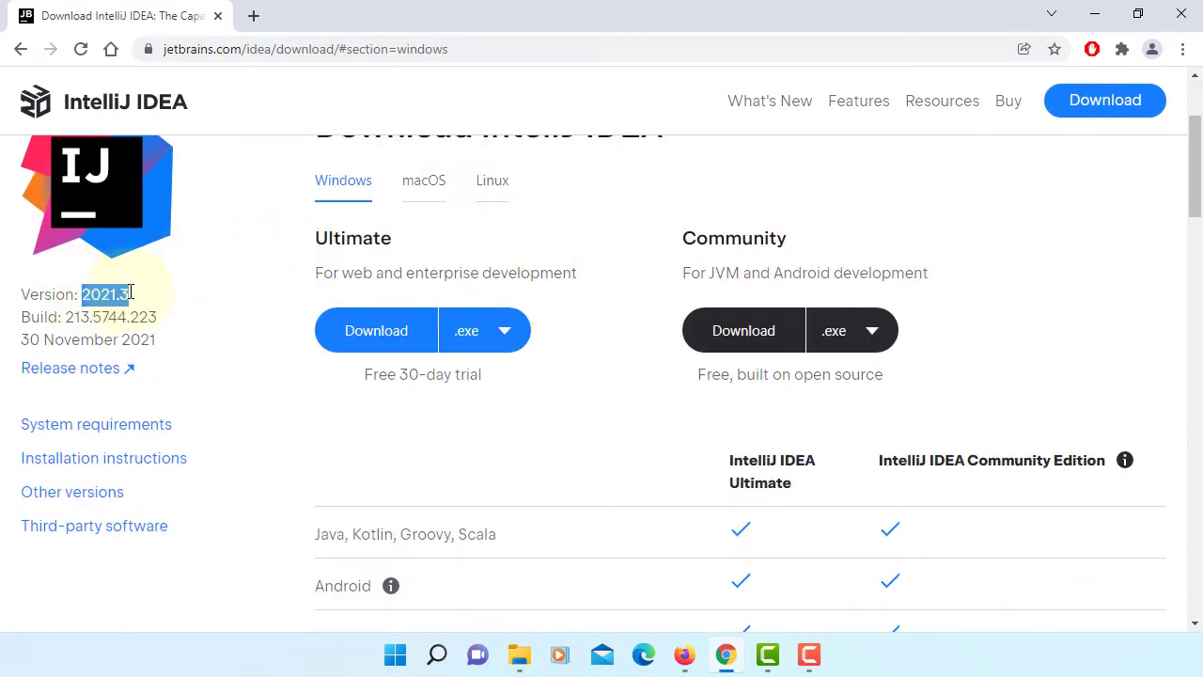
left_click(845, 330)
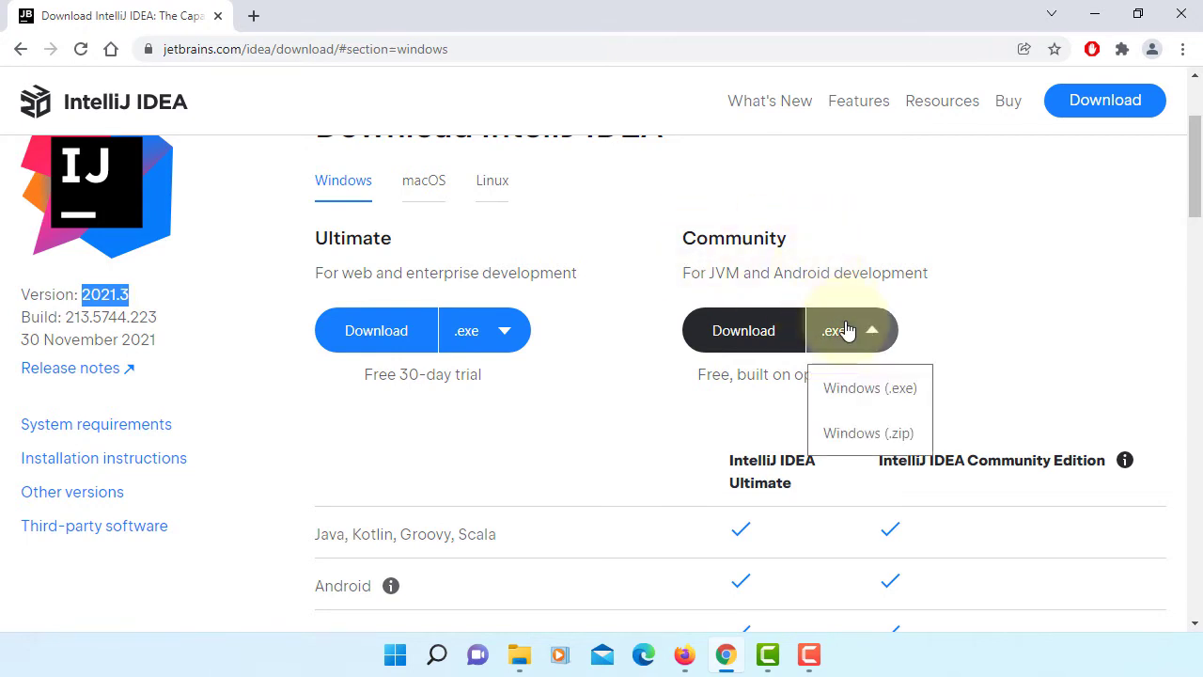
left_click(846, 391)
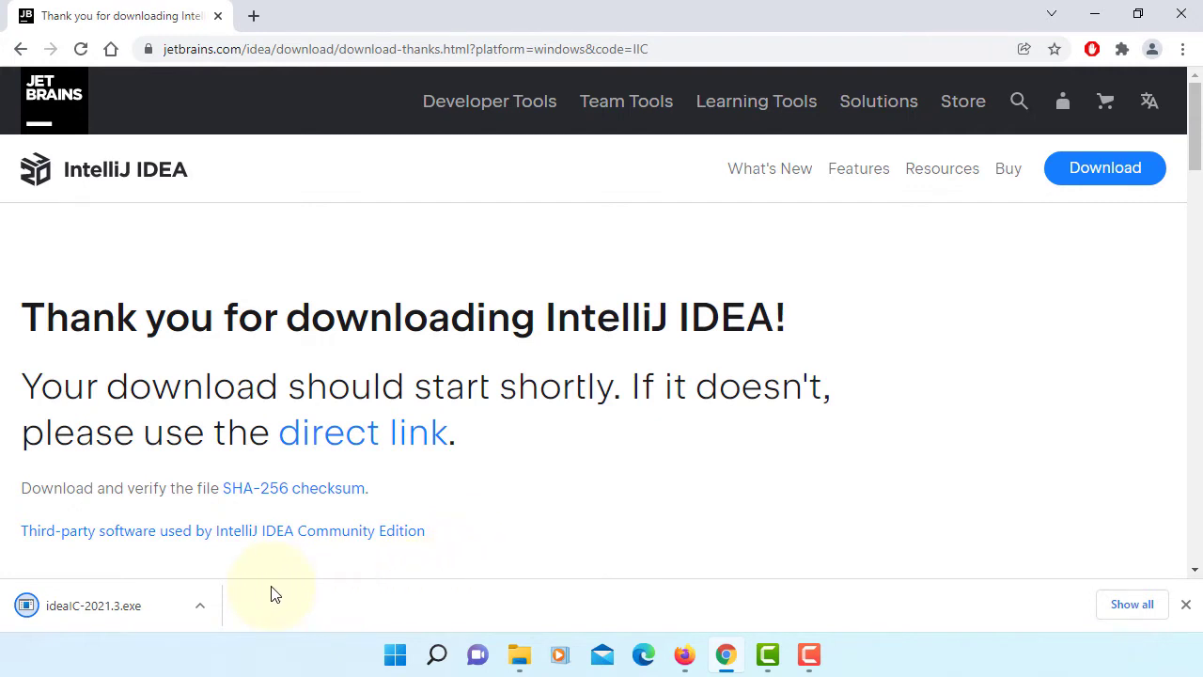
- Open the downloaded ideaIC-2021.3.exe, close the browser and allow the installer to run
left_click(127, 593)
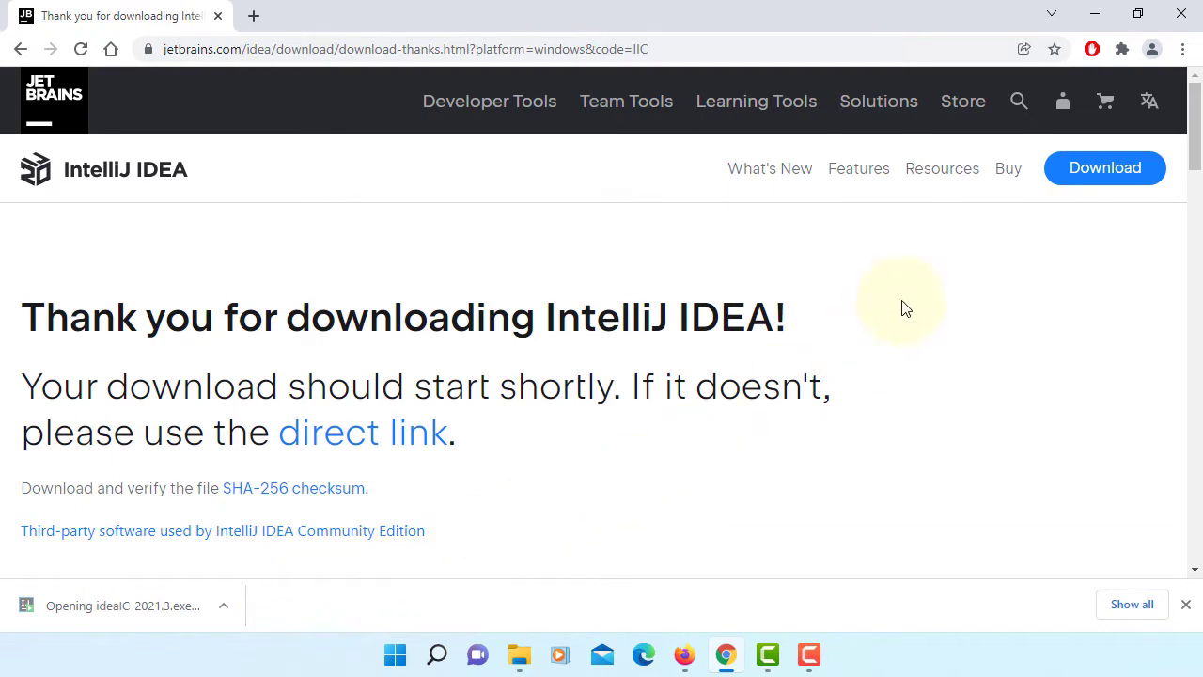
left_click(1169, 14)
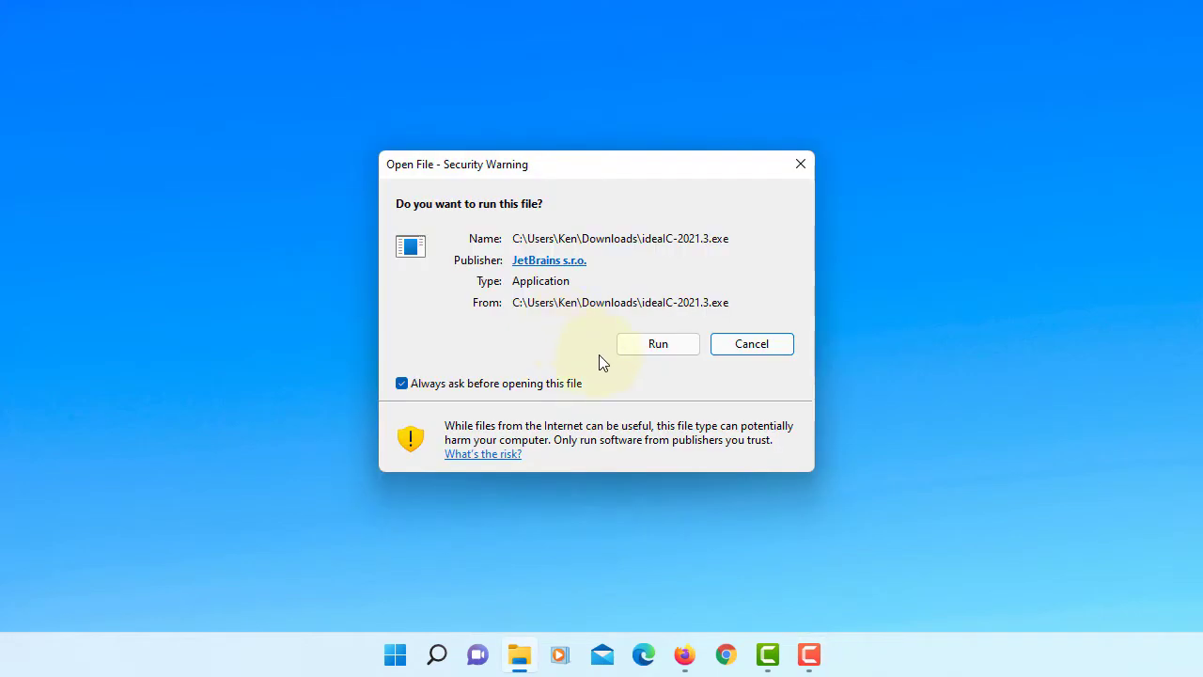
left_click(658, 346)
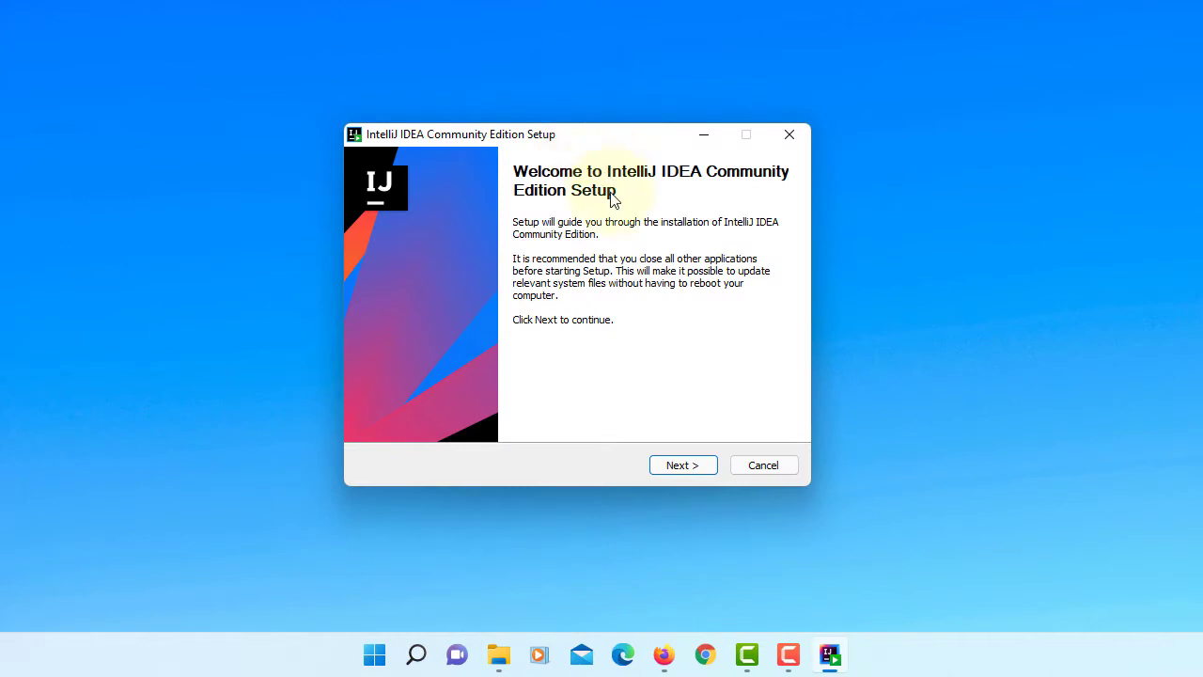
- Install IntelliJ IDEA Community Edition in the default folder with a desktop shortcut and the JetBrains Start Menu folder
left_click(673, 466)
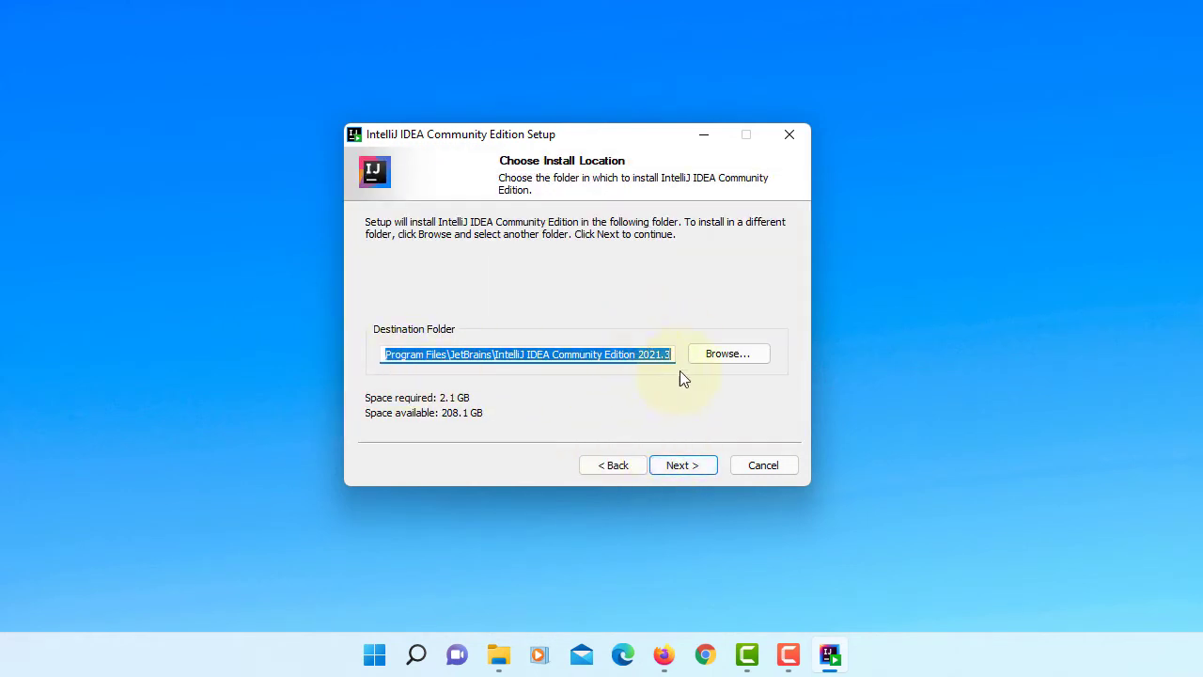
left_click(678, 464)
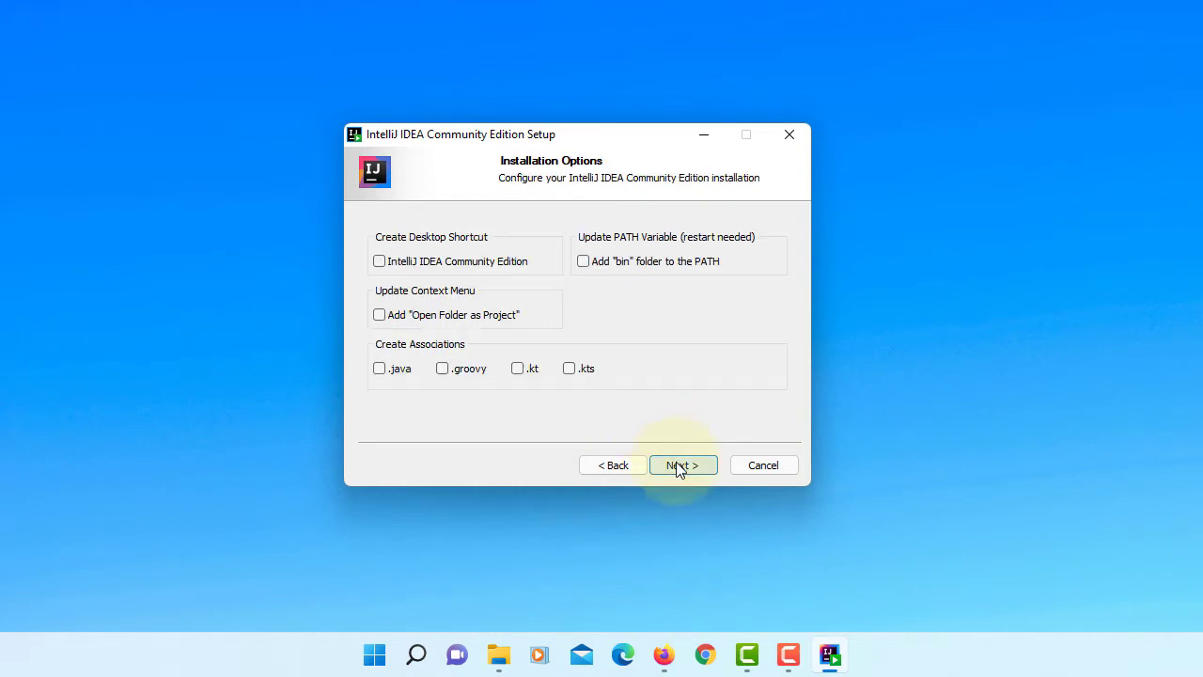
left_click(380, 263)
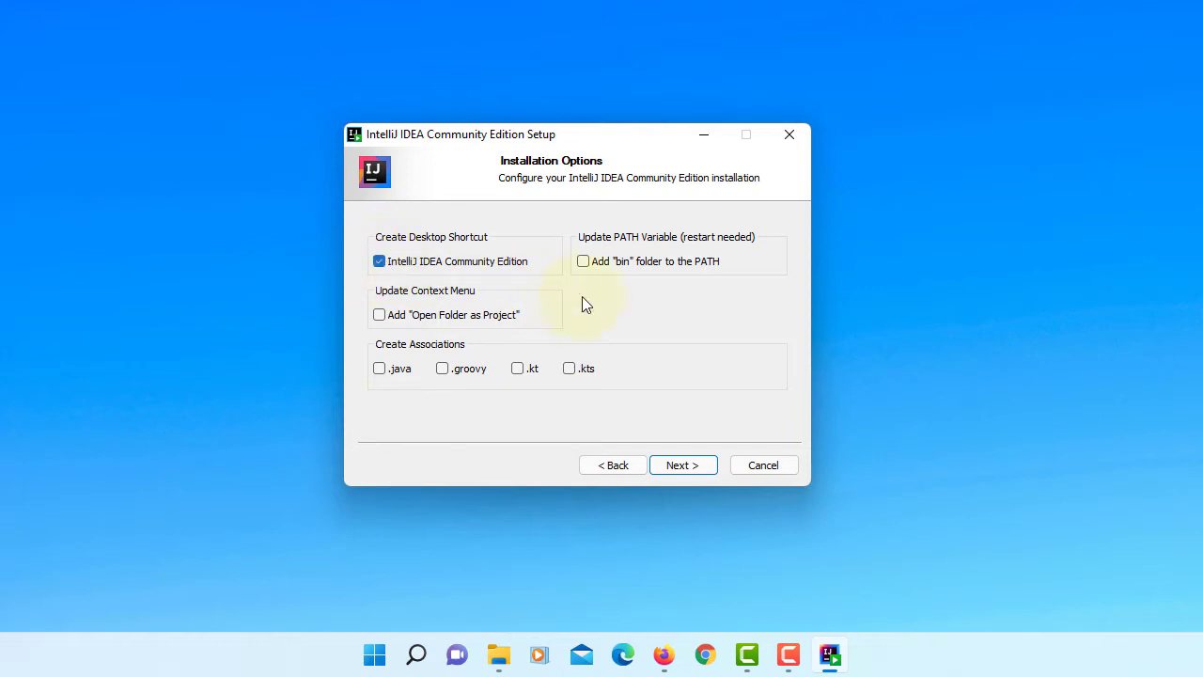
left_click(677, 465)
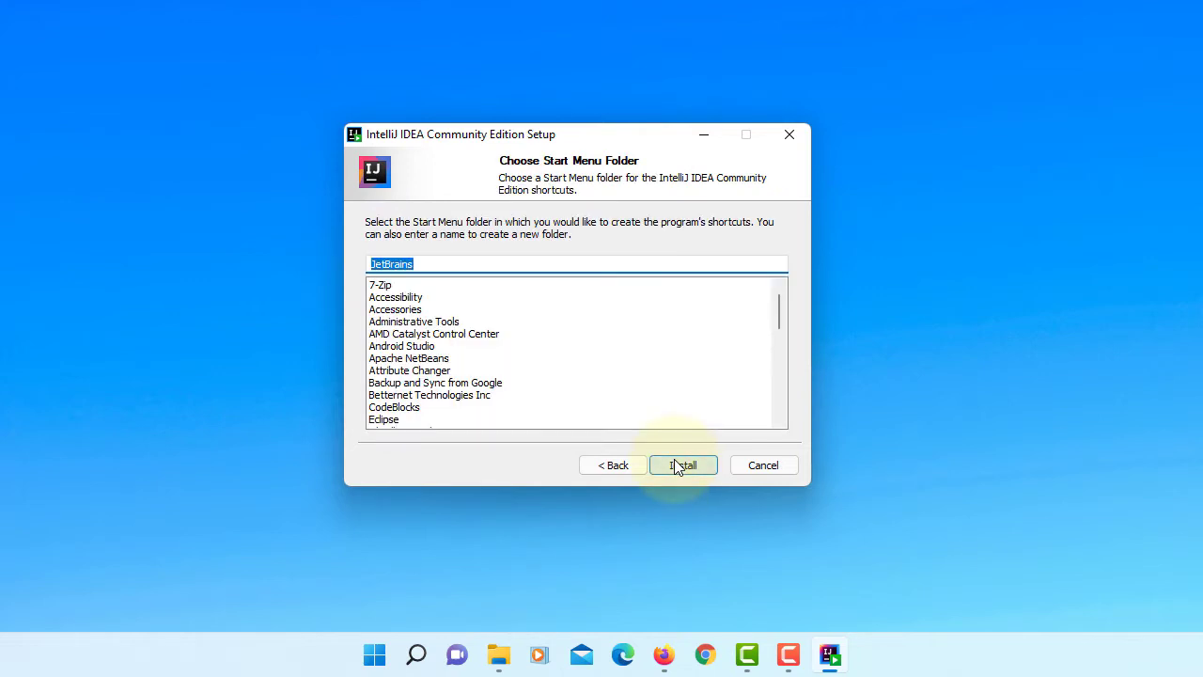
left_click(674, 460)
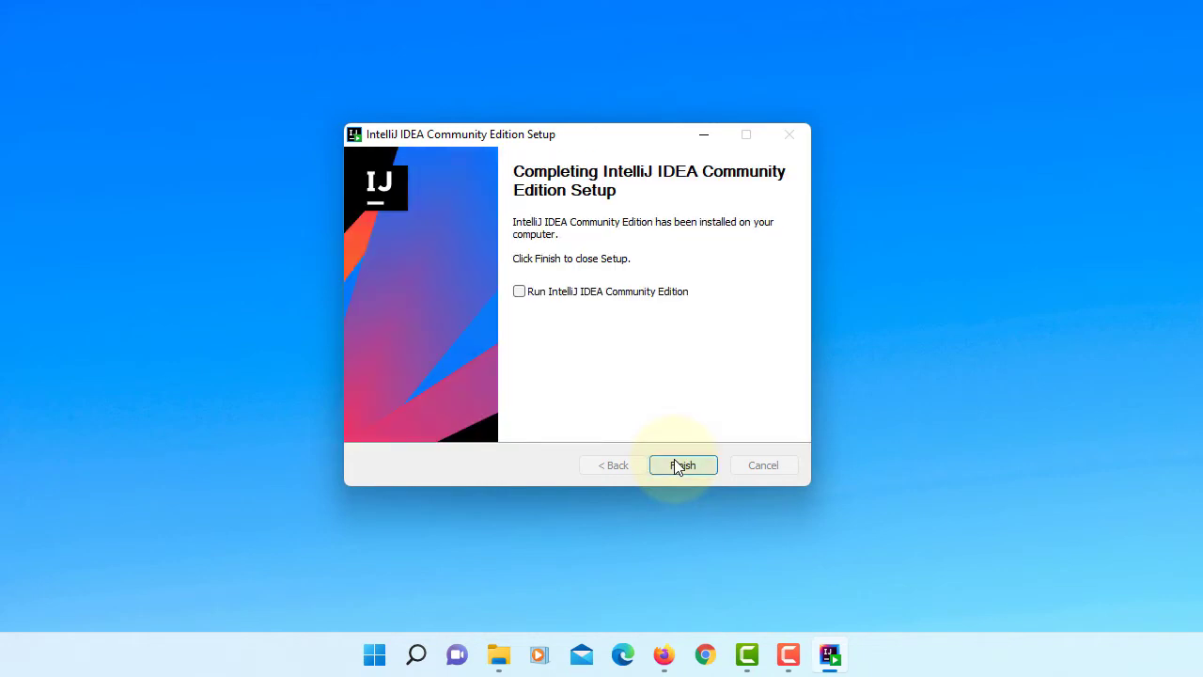
- Finish the setup with IntelliJ IDEA set to run, and start it without importing settings
left_click(521, 291)
left_click(685, 471)
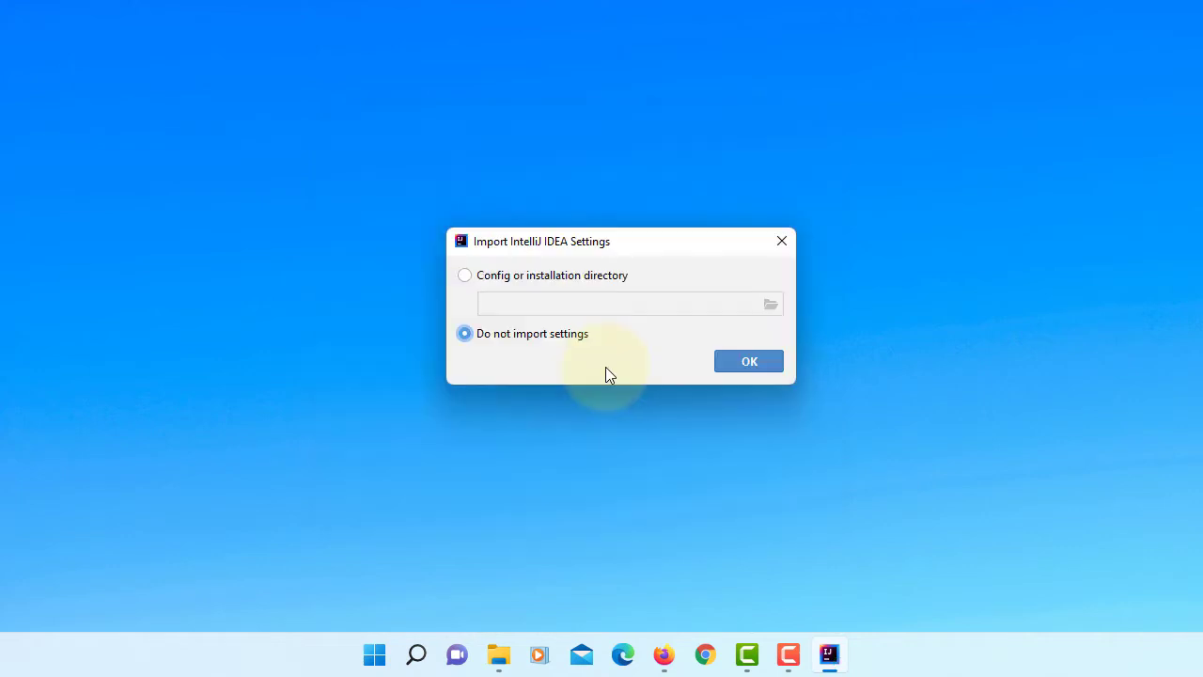
left_click(749, 361)
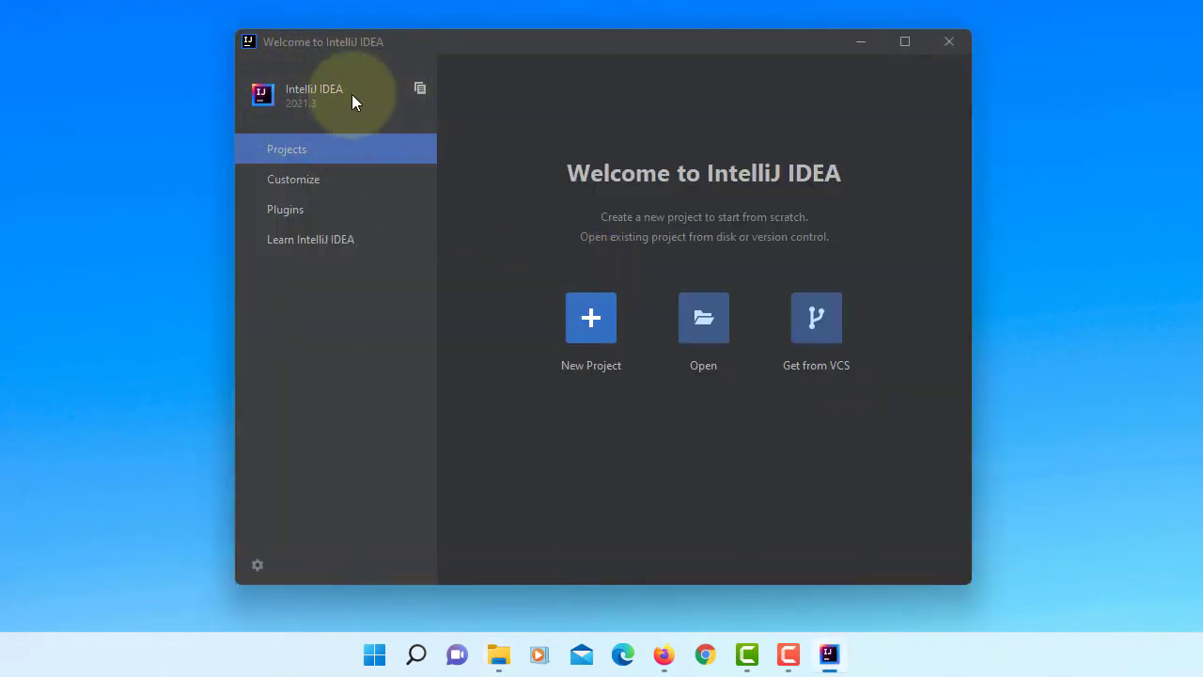
- Create a JavaFX project named JavaFXHelloWorld with Java, Maven, JUnit and SDK 17, without additional dependencies
left_click(585, 322)
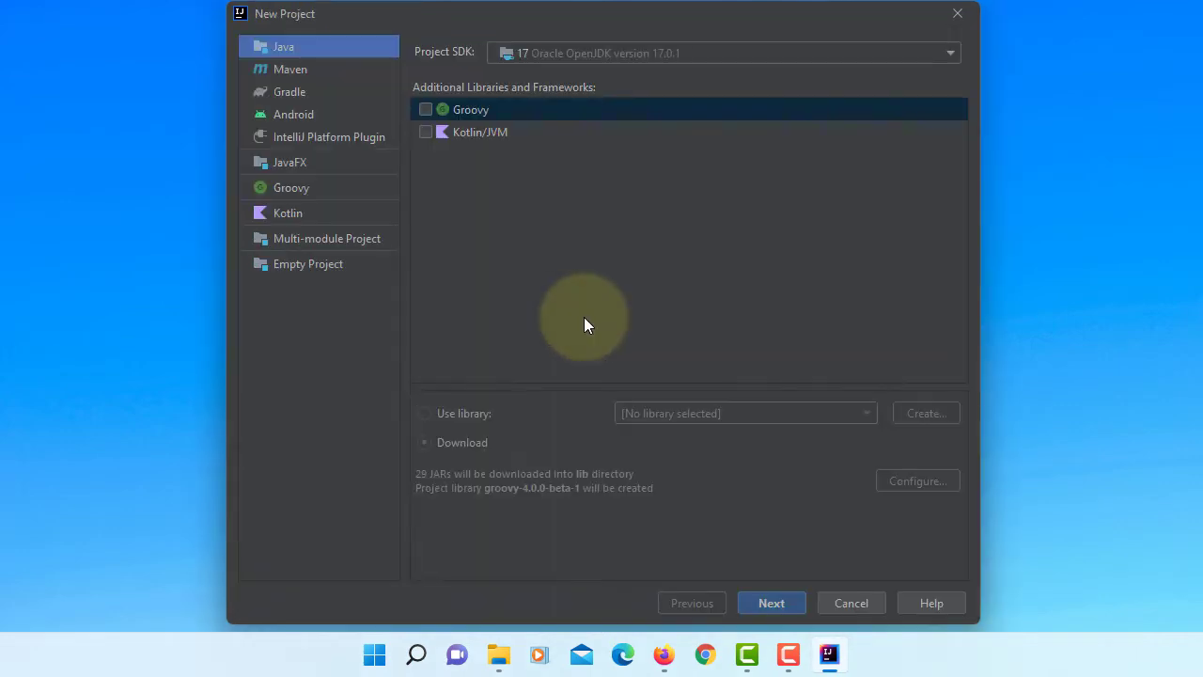
left_click(297, 164)
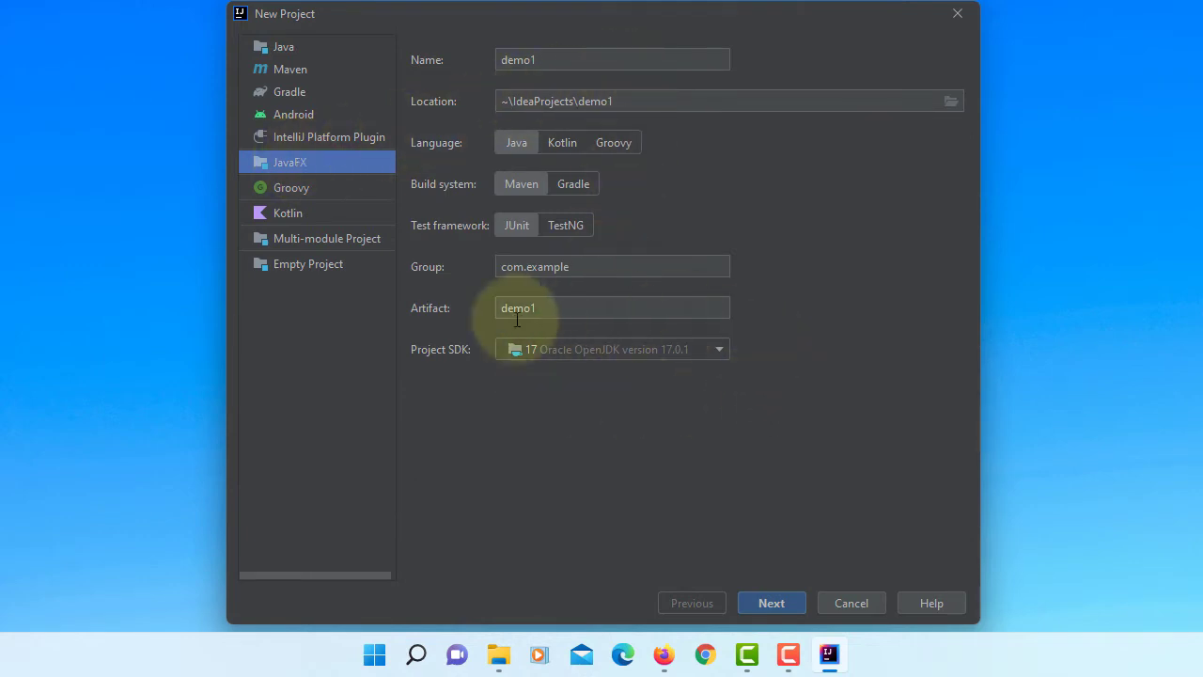
left_click(583, 60)
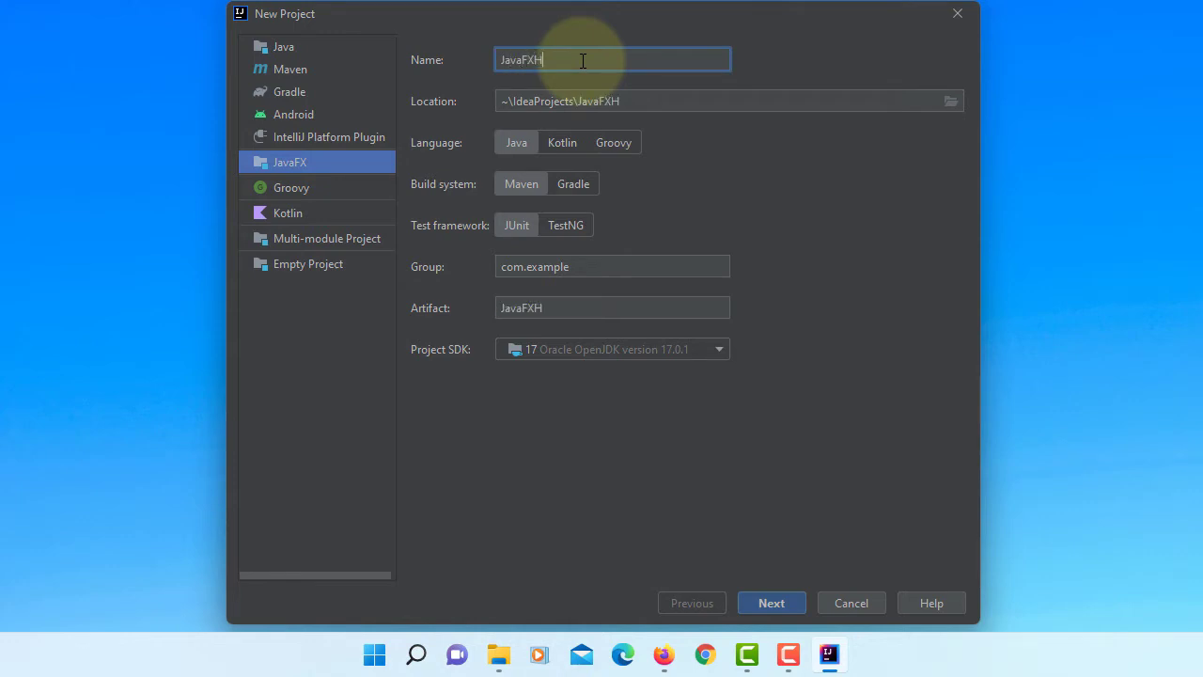
type("JavaFXHelloWorld")
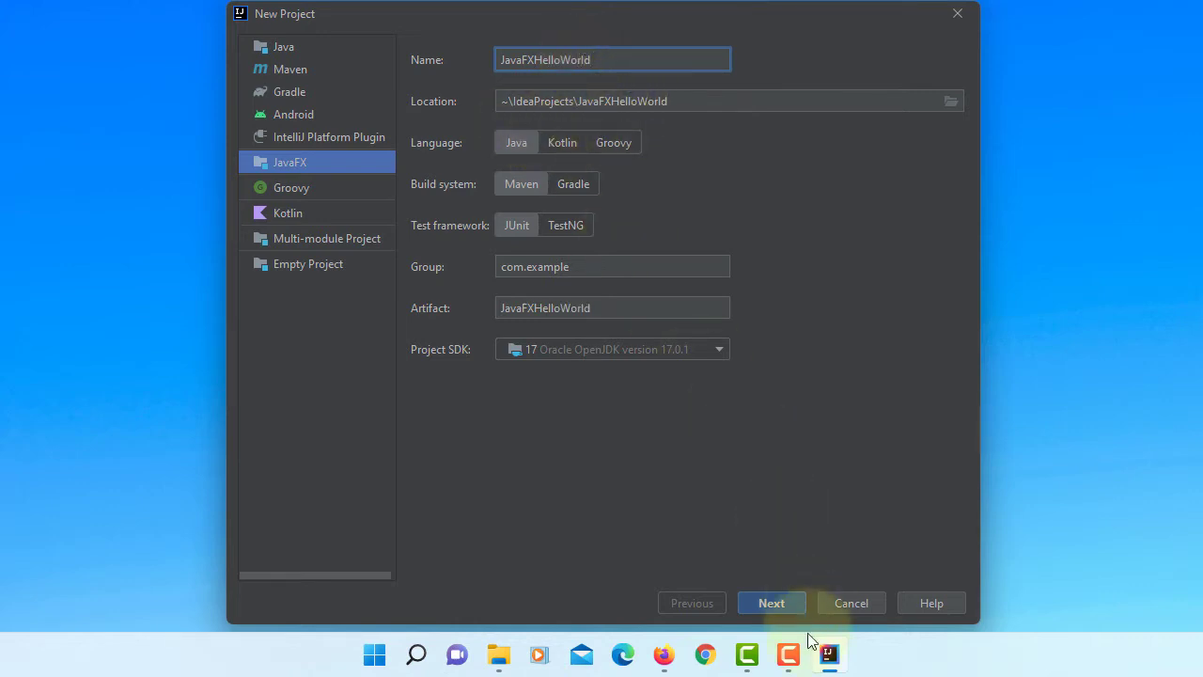
left_click(772, 603)
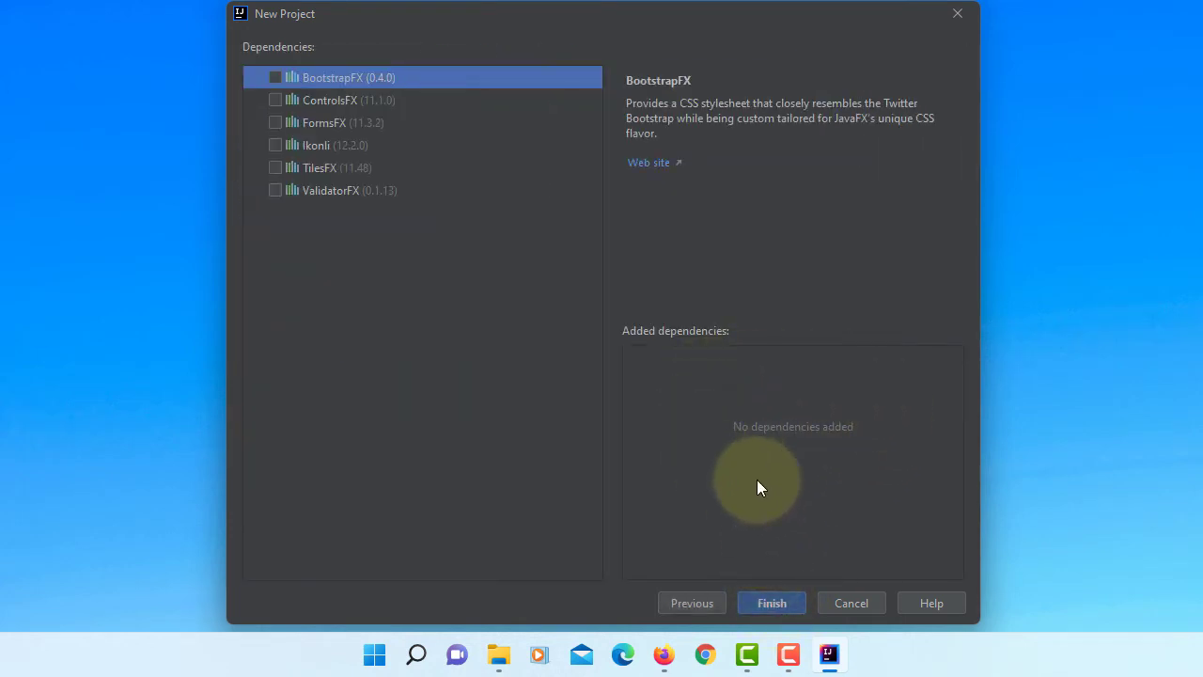
left_click(768, 606)
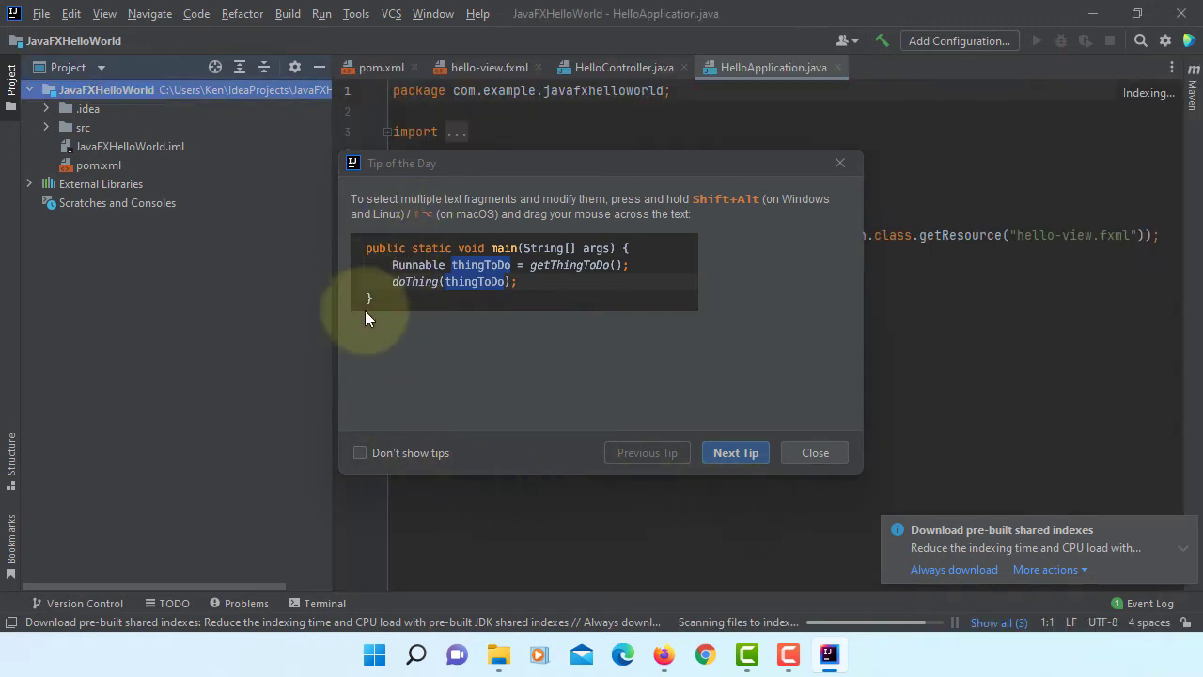
- Turn off the Tip of the Day, close it and dismiss the pre-built shared indexes notification
left_click(359, 454)
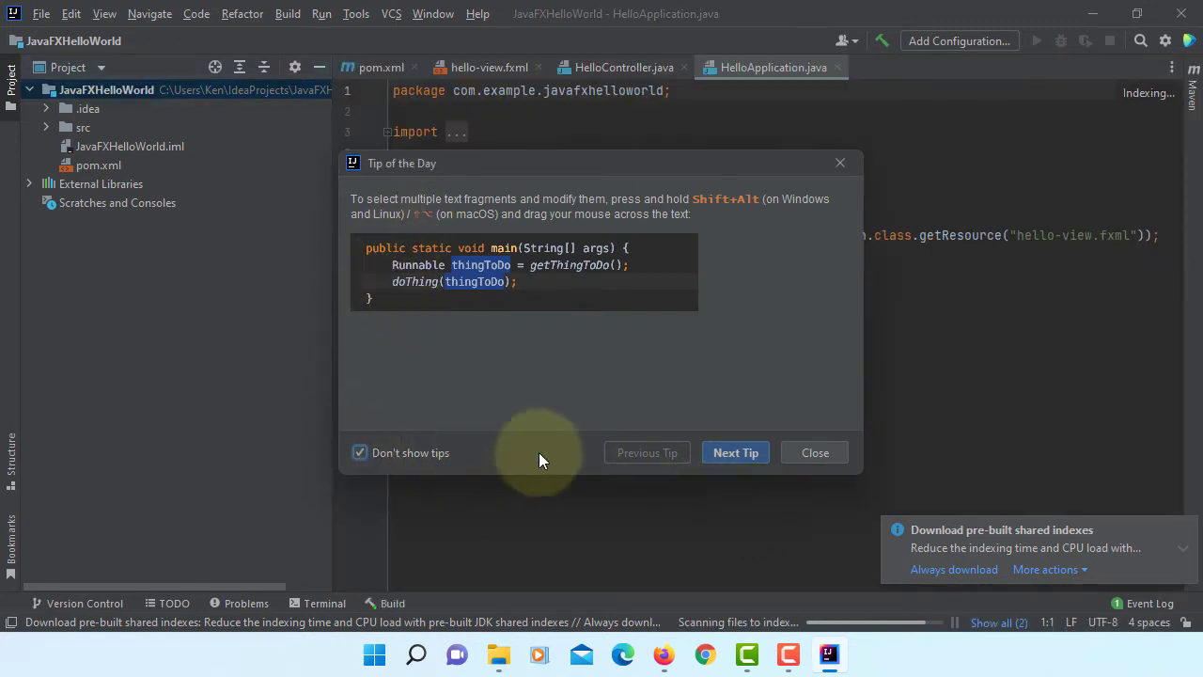
left_click(802, 446)
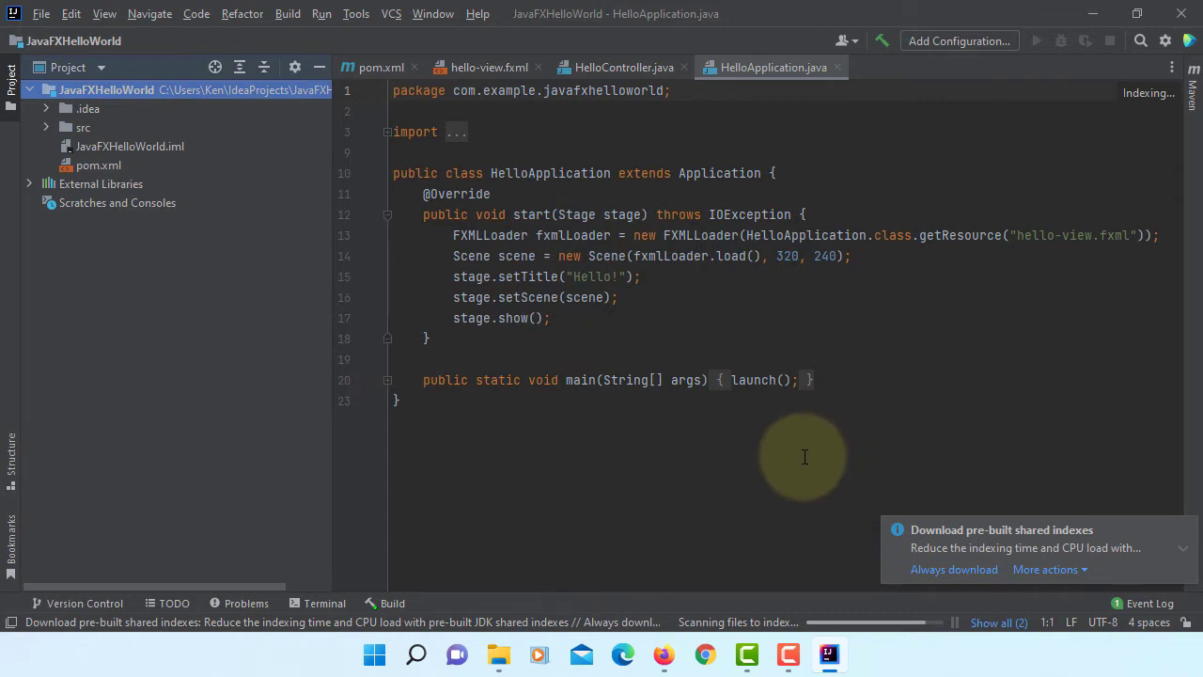
left_click(1182, 529)
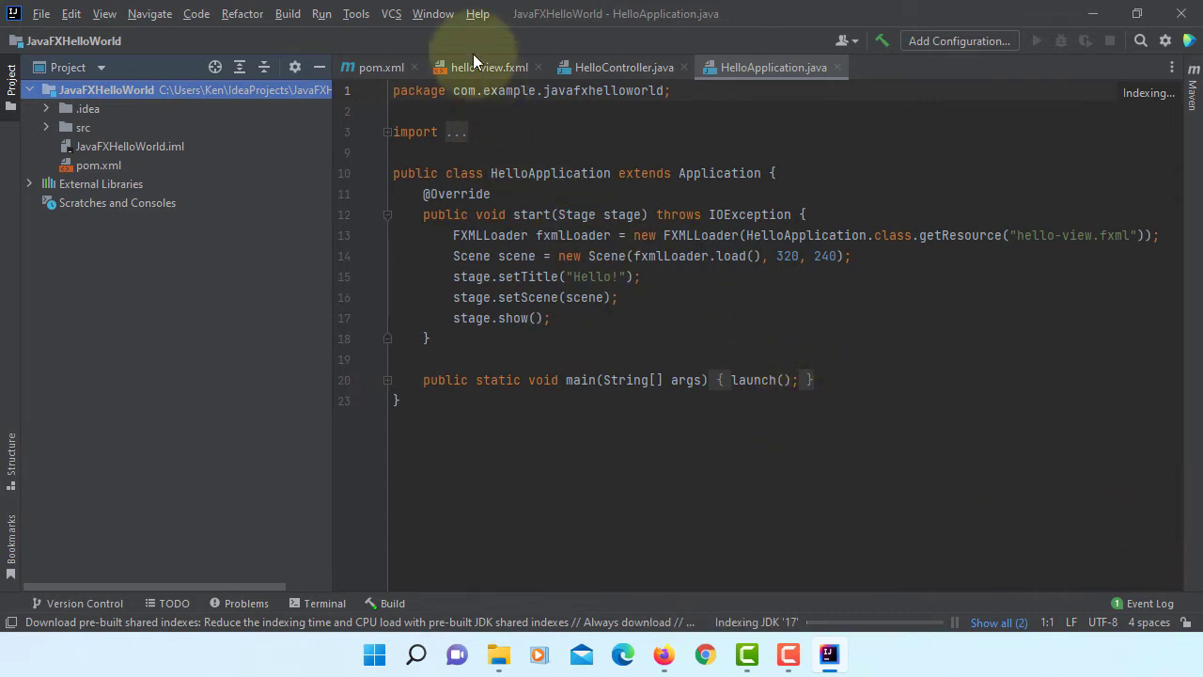
- Check the installed IntelliJ IDEA version in the About information, then close it
left_click(477, 15)
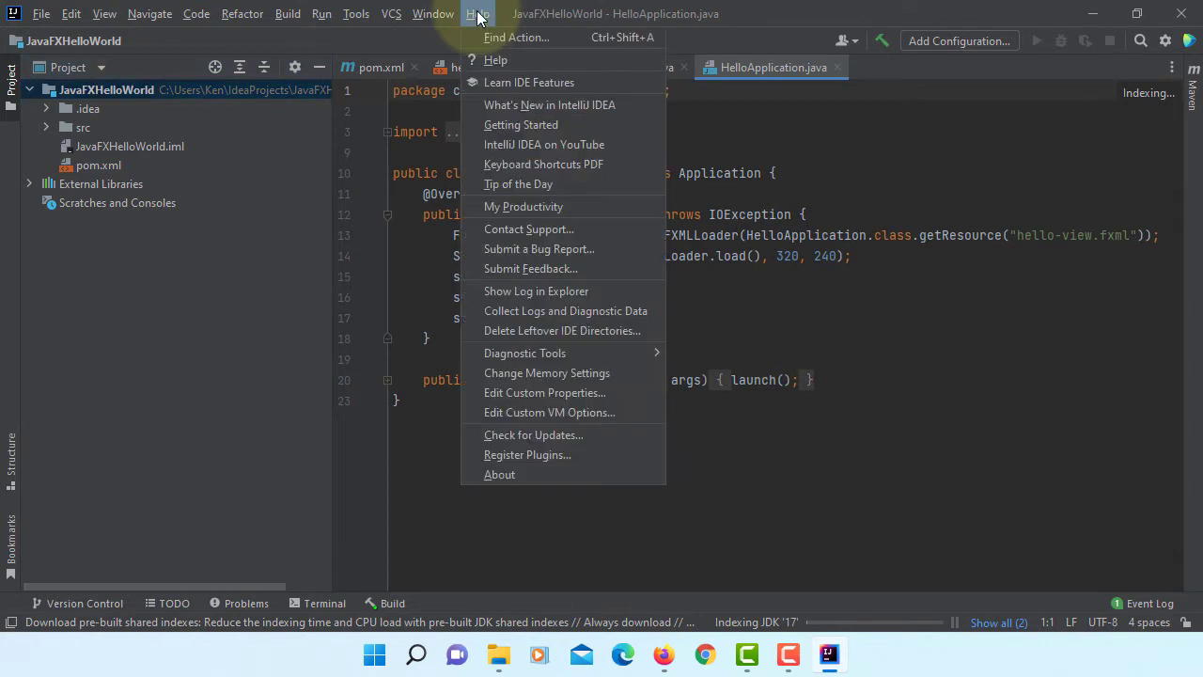
left_click(580, 474)
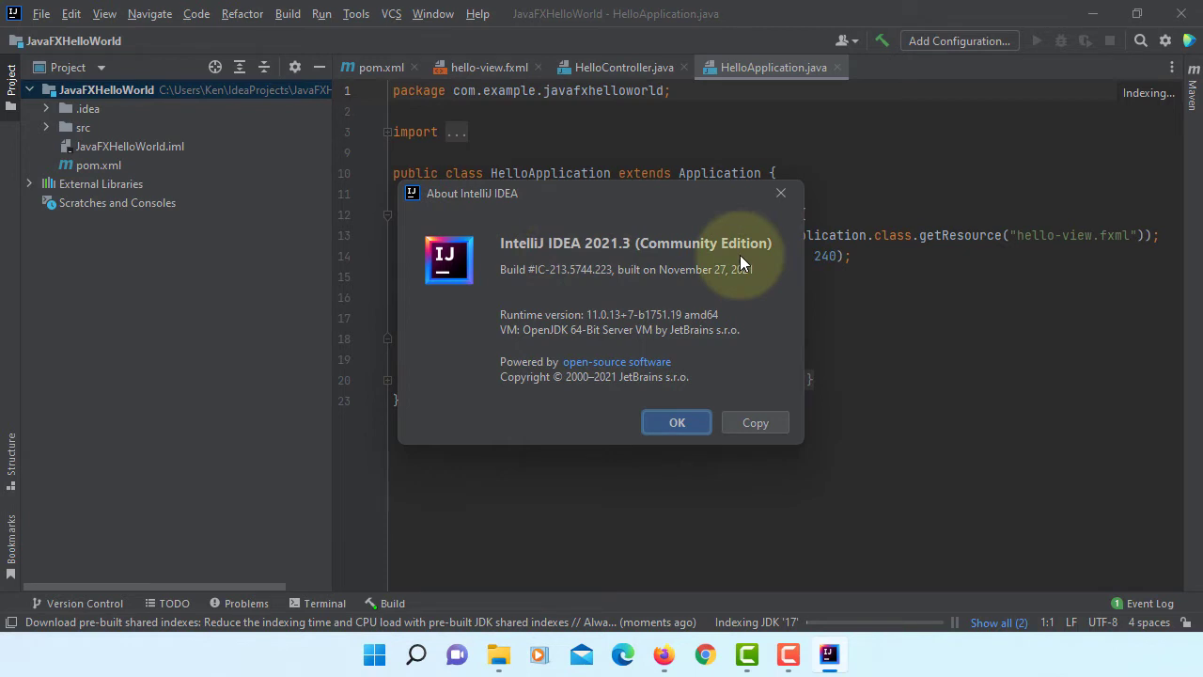
left_click(678, 423)
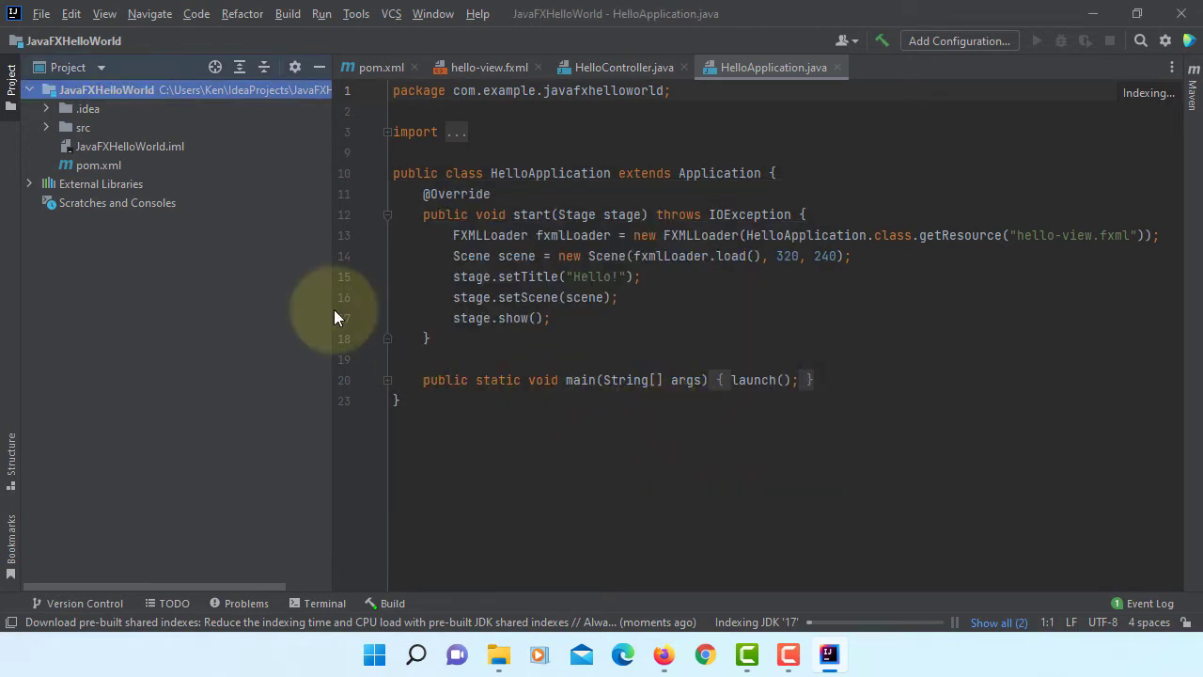
- Expand the java and resources folders under src/main in the project tree and dismiss the shared indexes notification
left_click(45, 129)
left_click(75, 163)
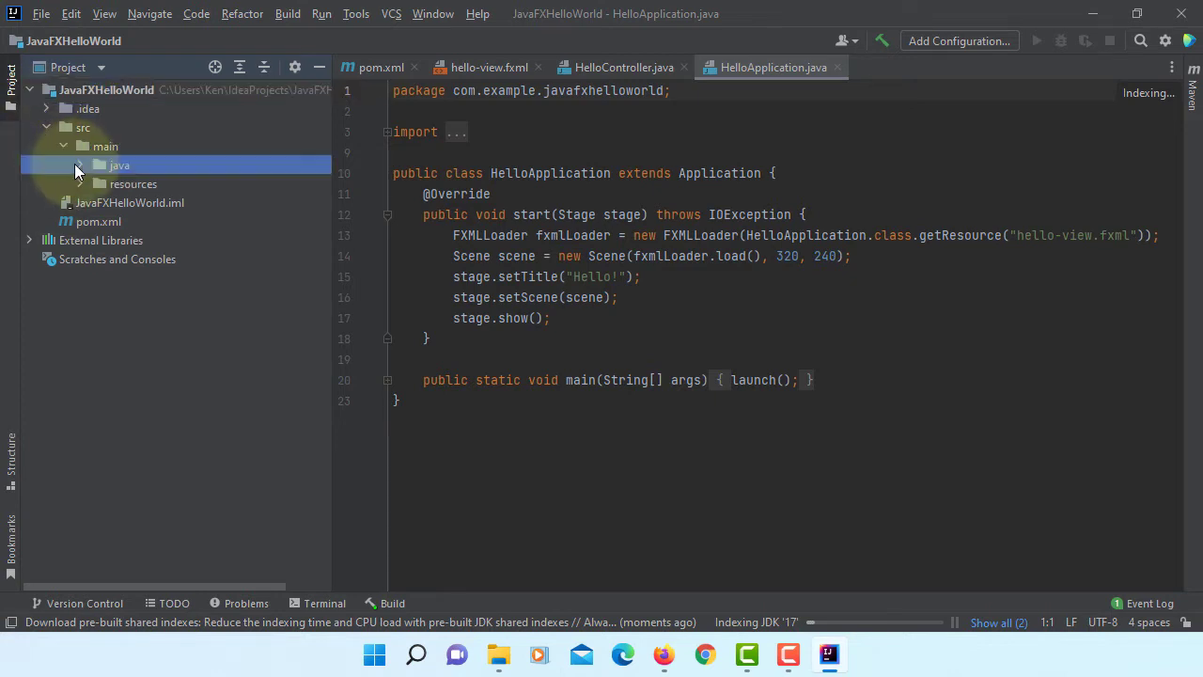
left_click(81, 165)
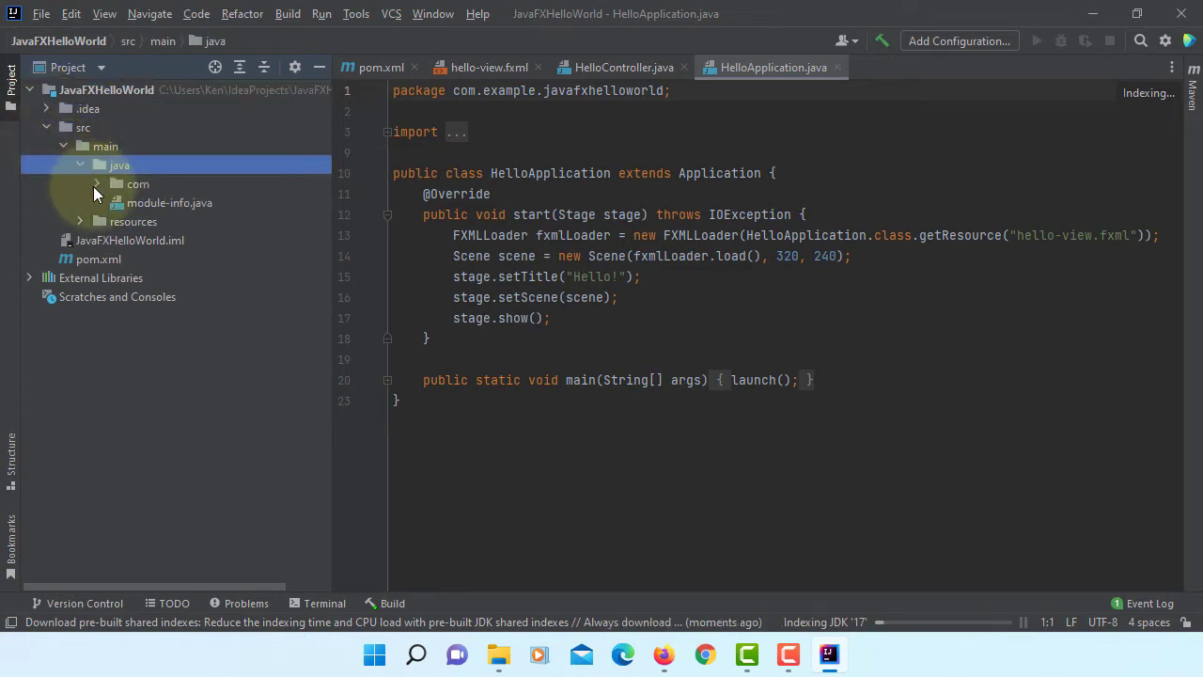
left_click(96, 184)
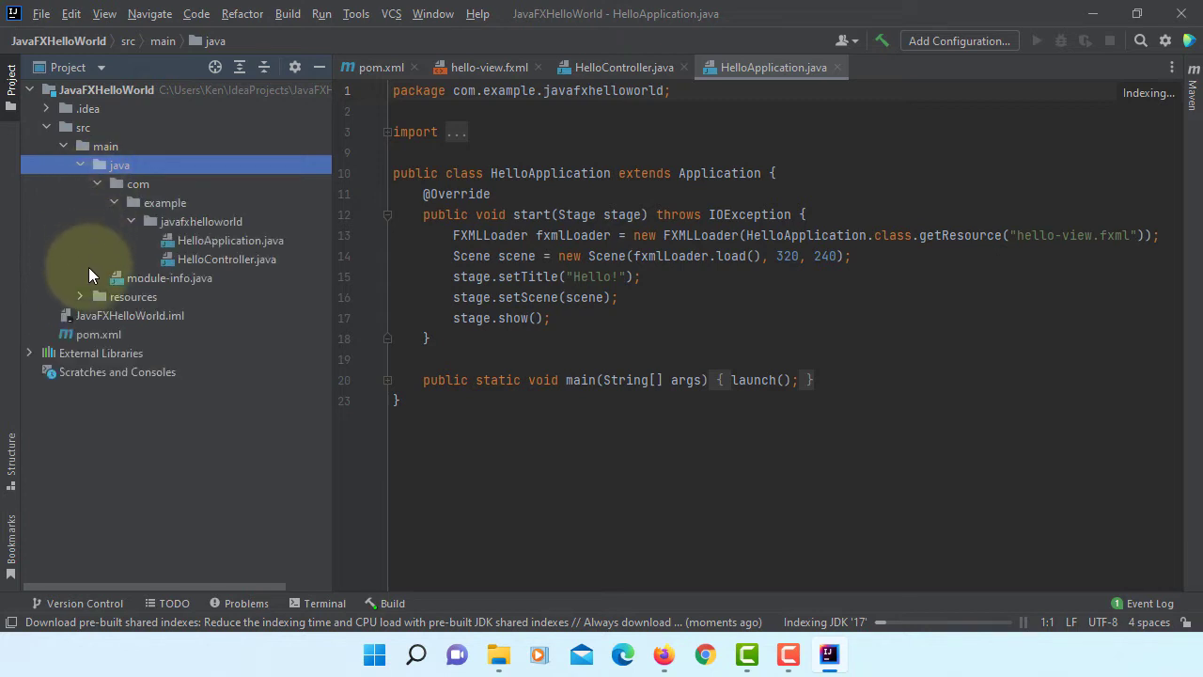
left_click(81, 296)
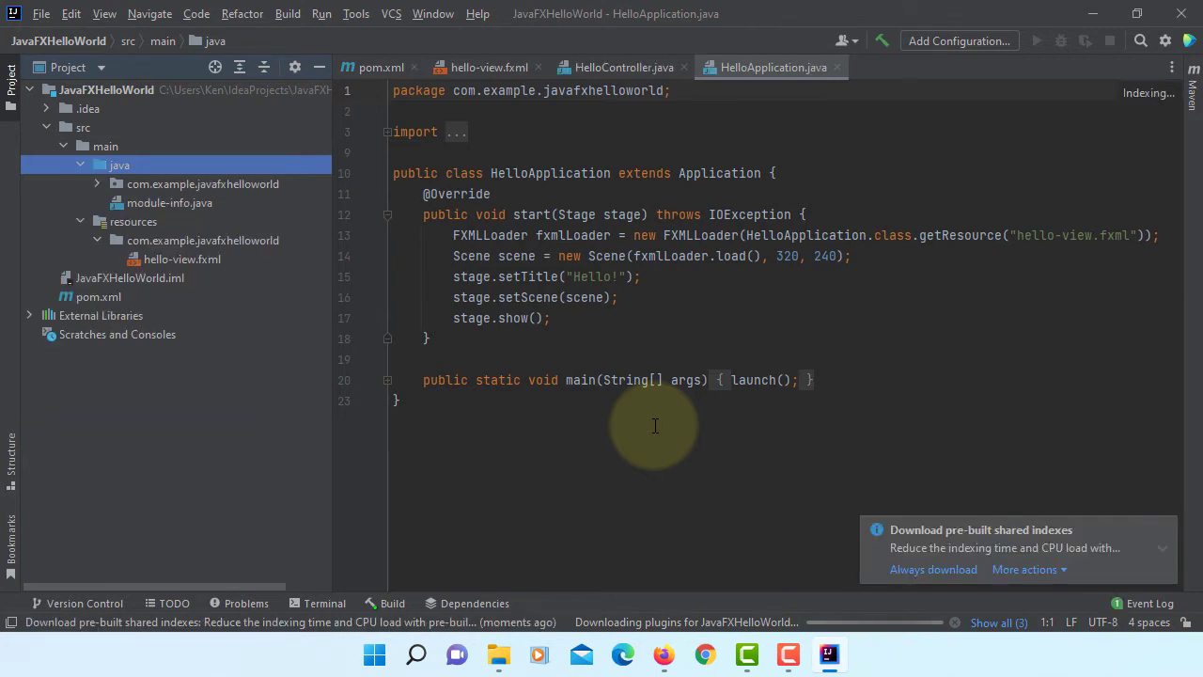
left_click(1163, 530)
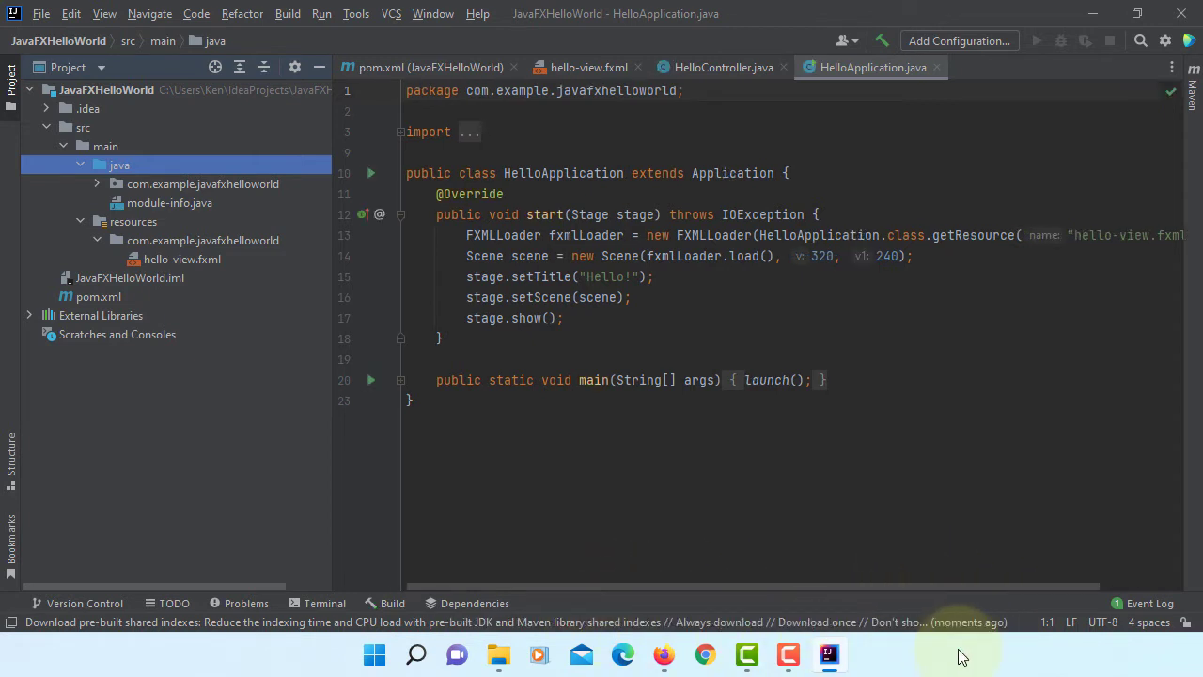
mouse_move(559, 300)
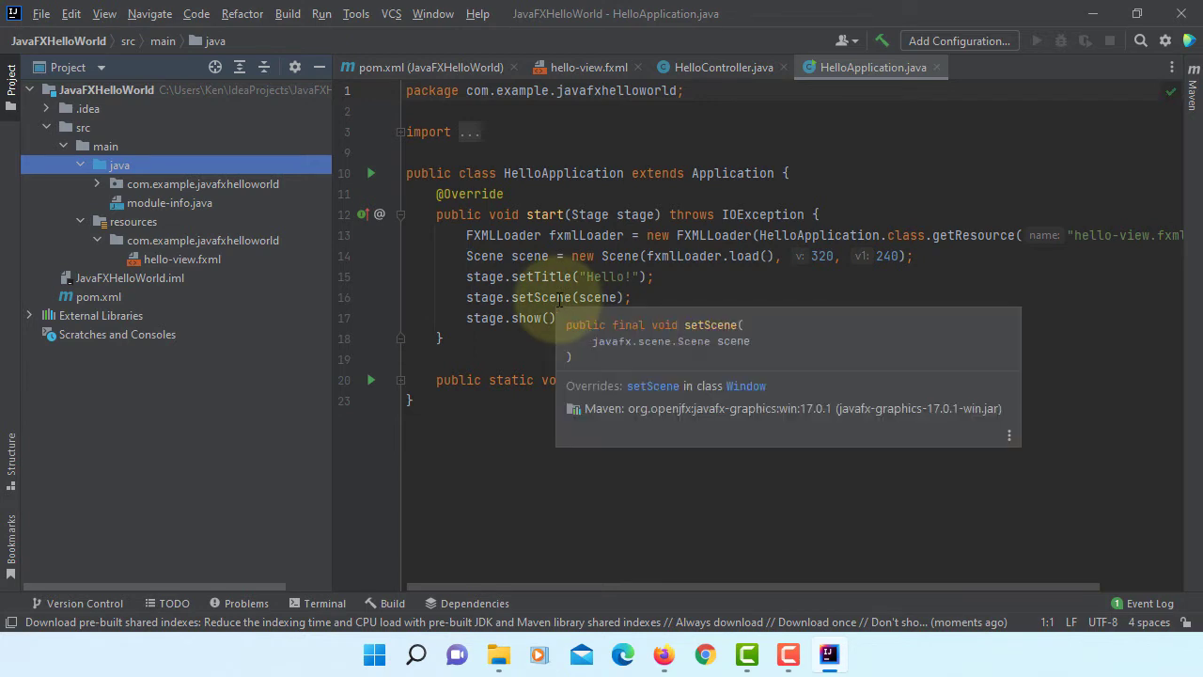
- Open the IDE settings and show the JavaFX page under Languages & Frameworks
left_click(41, 13)
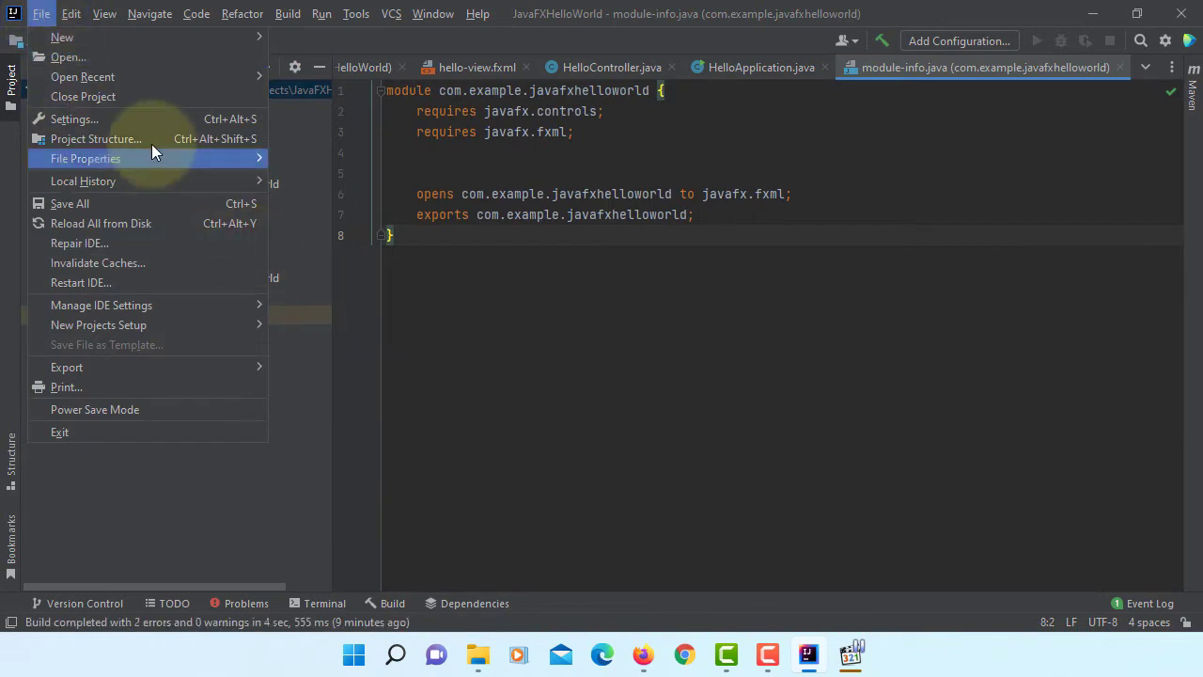
left_click(131, 122)
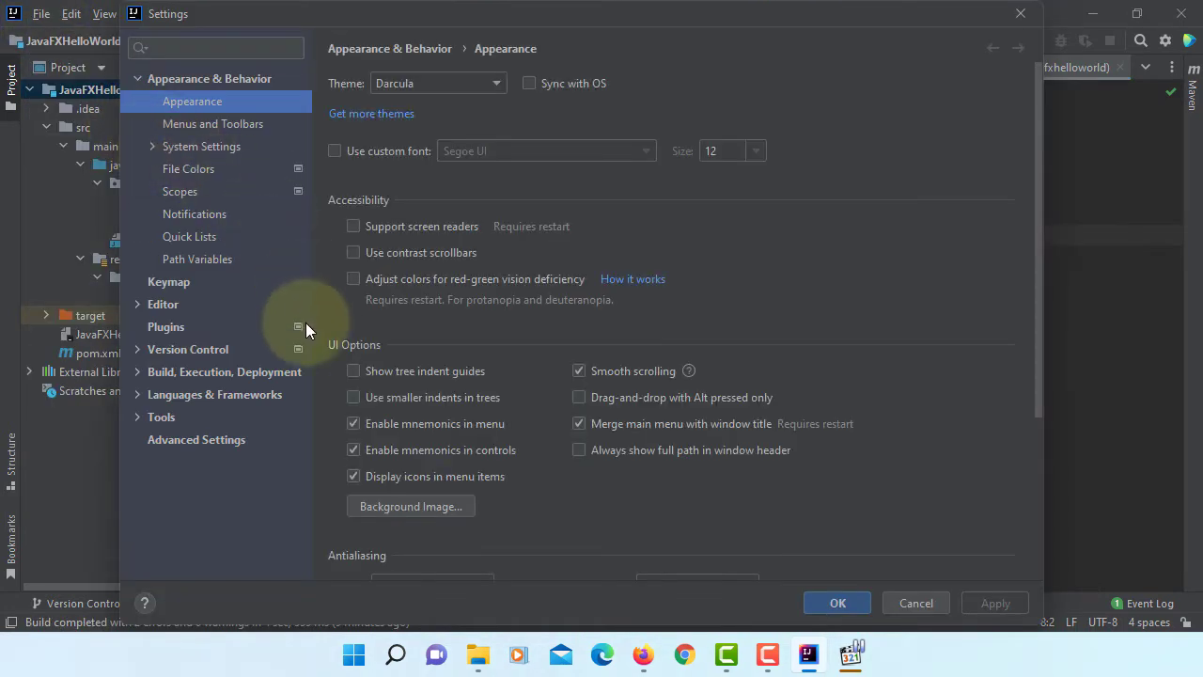
left_click(137, 397)
scroll(204, 367, "down", 1)
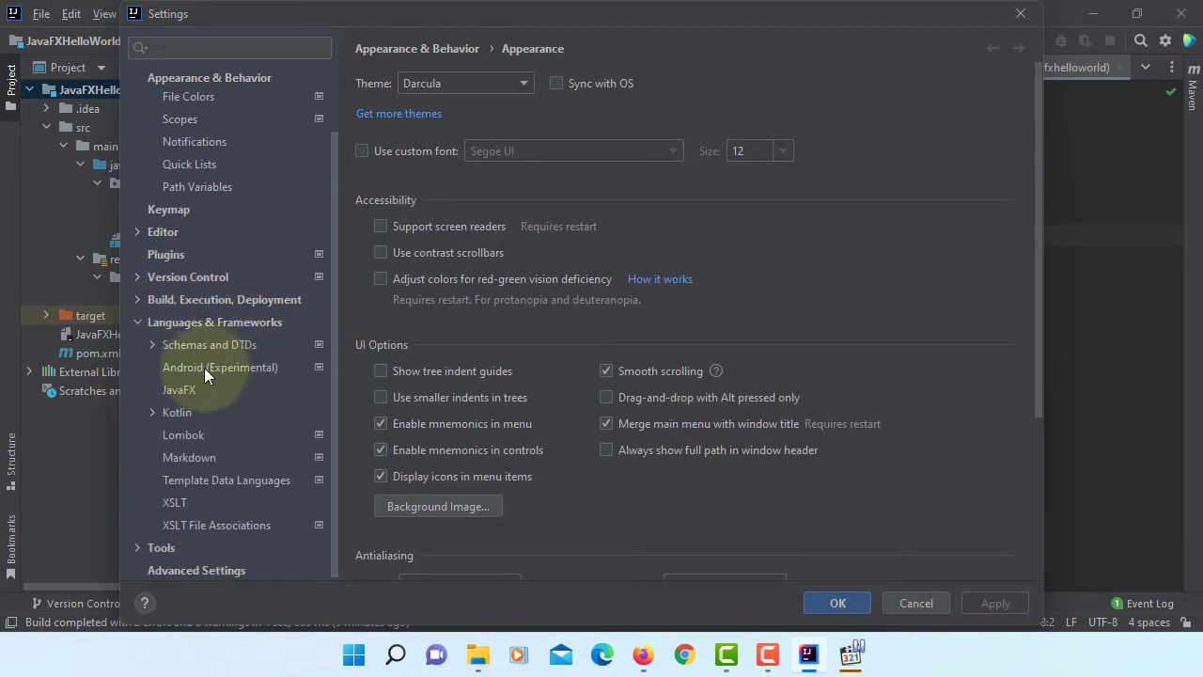
scroll(185, 424, "up", 1)
left_click(181, 437)
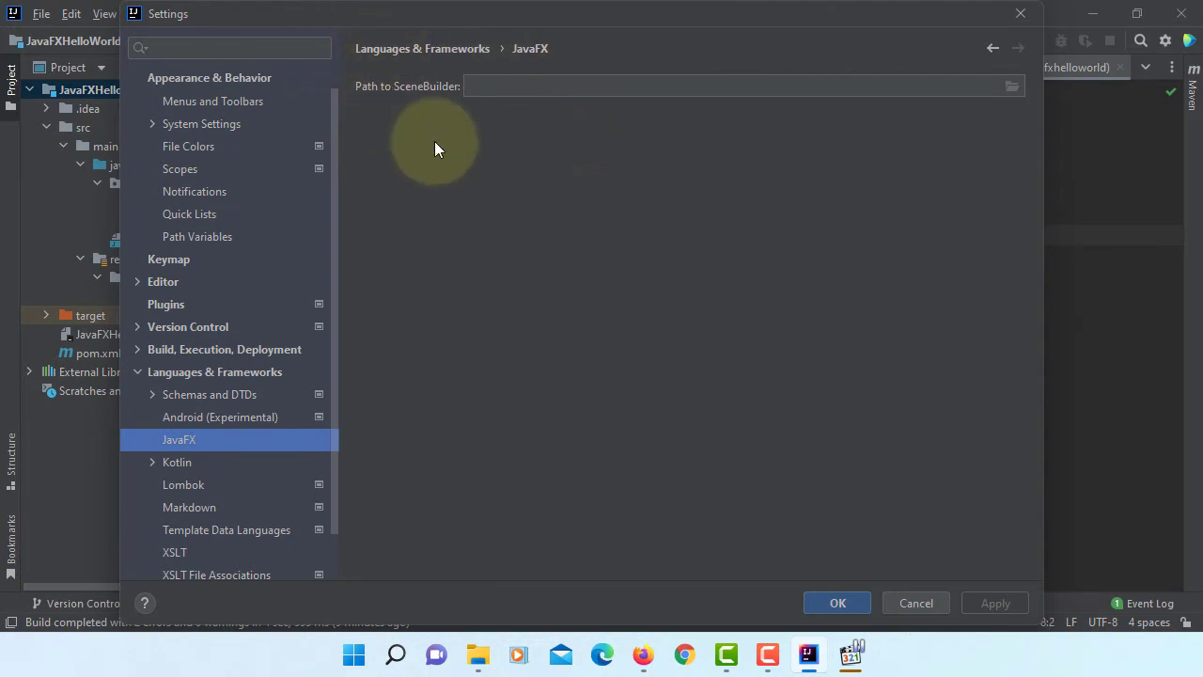
- Switch to File Explorer and open the personal user folder inside C:\Users
left_click(479, 657)
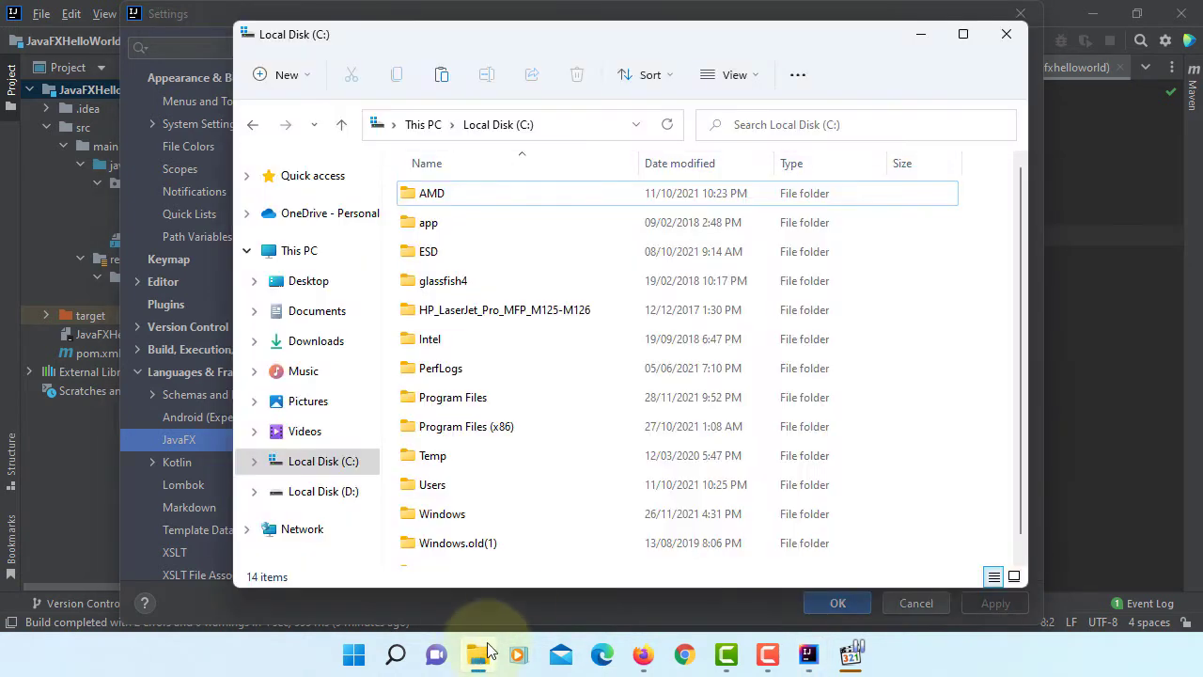
double_click(449, 487)
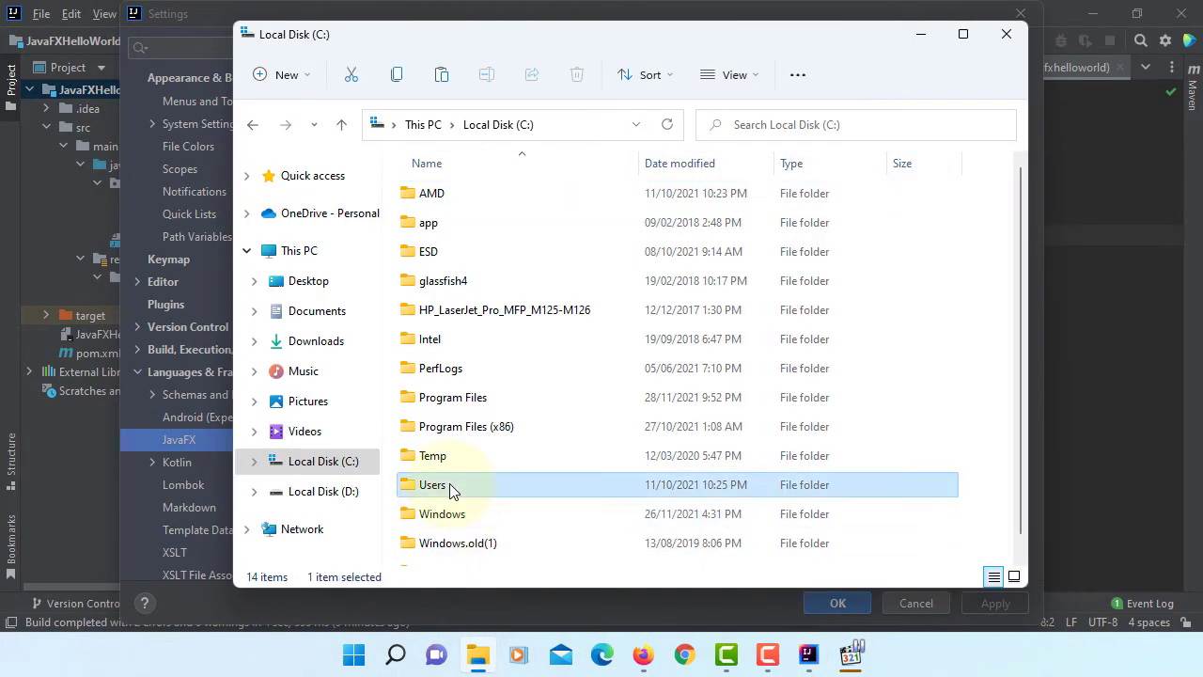
left_click(430, 282)
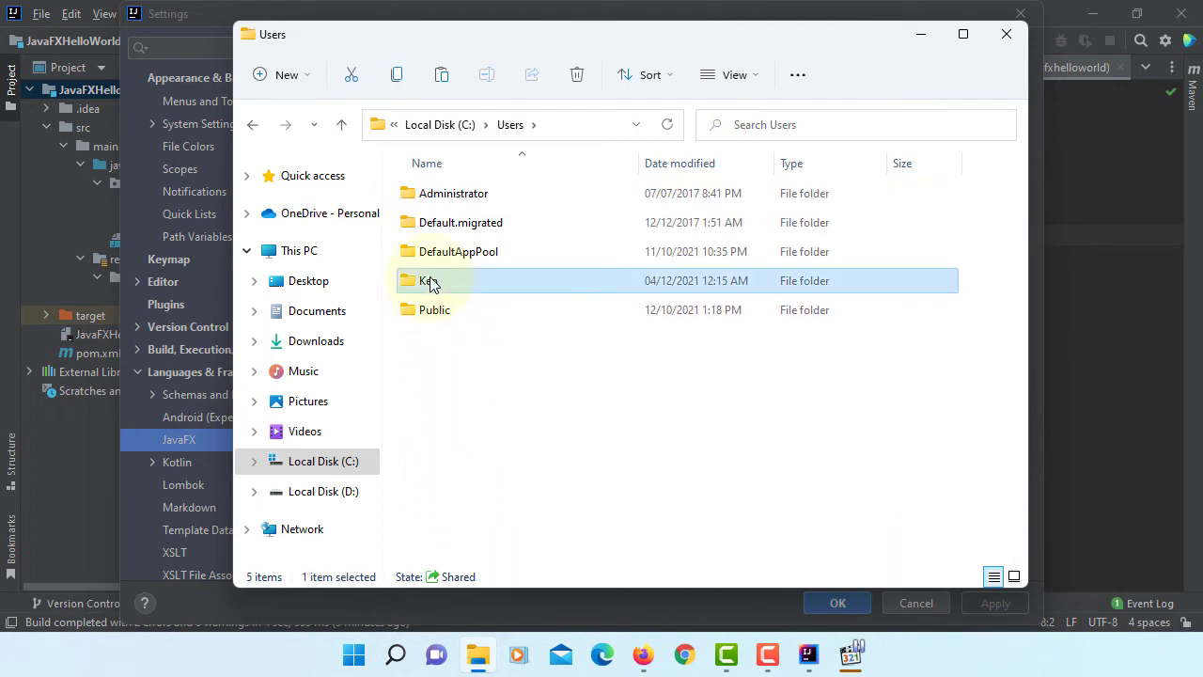
double_click(431, 283)
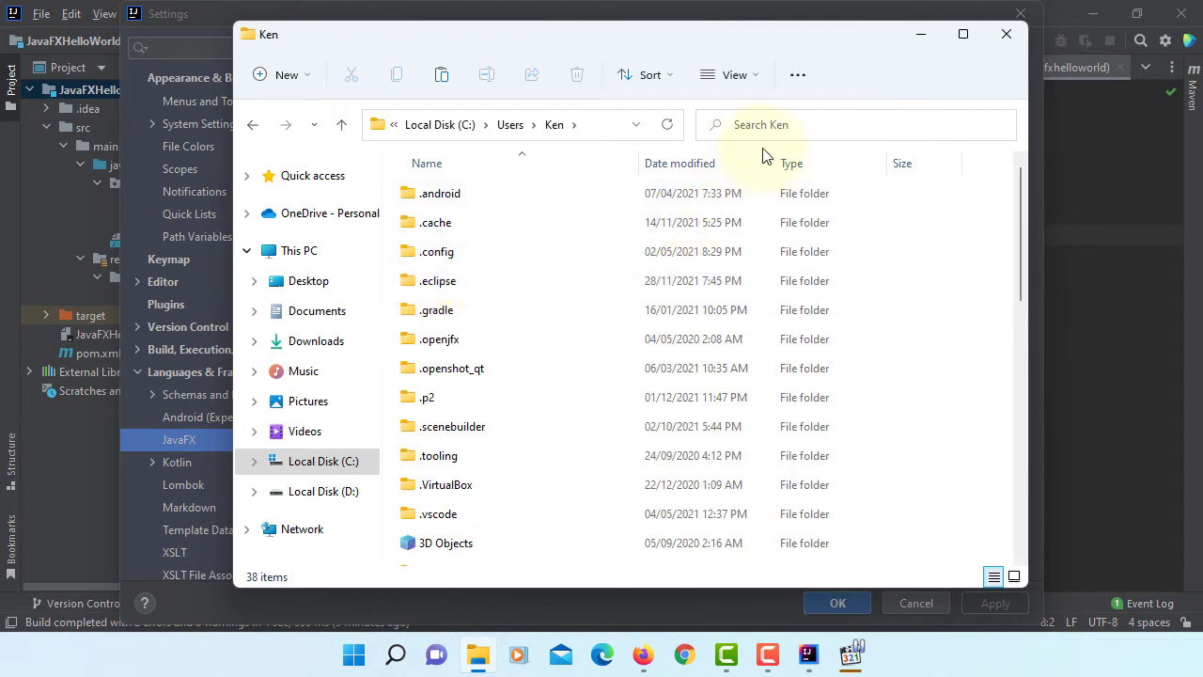
- Set the folder view options to show hidden files, folders, and drives, and apply the change
left_click(804, 74)
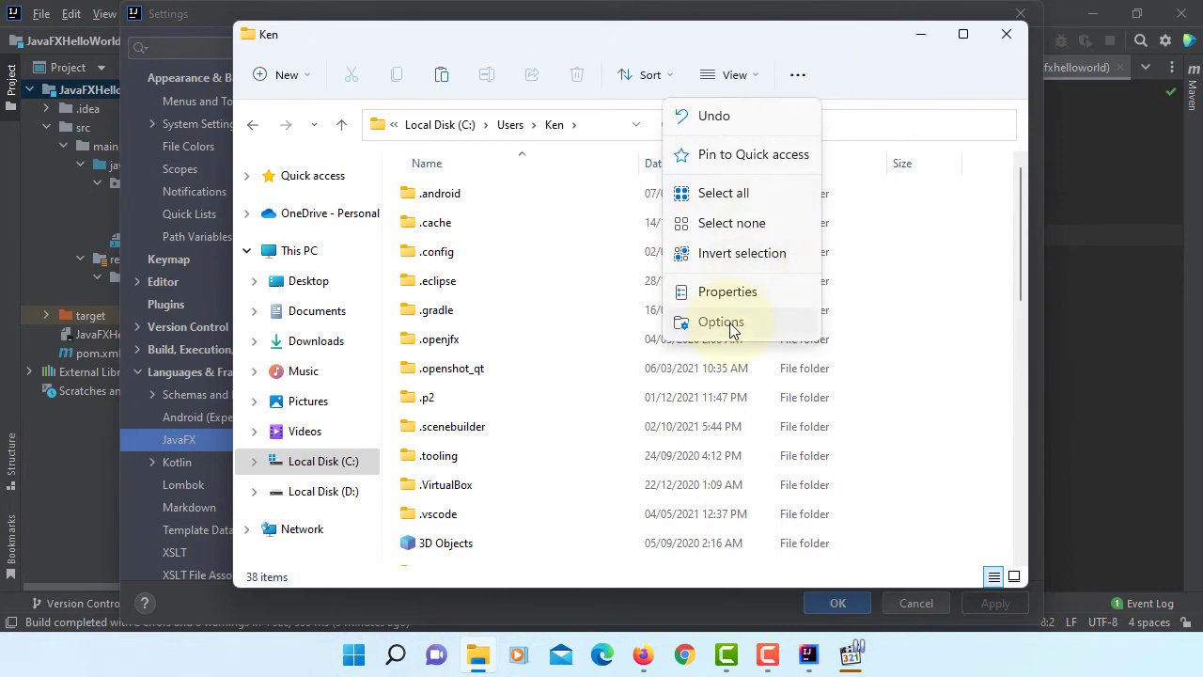
left_click(719, 324)
left_click(325, 213)
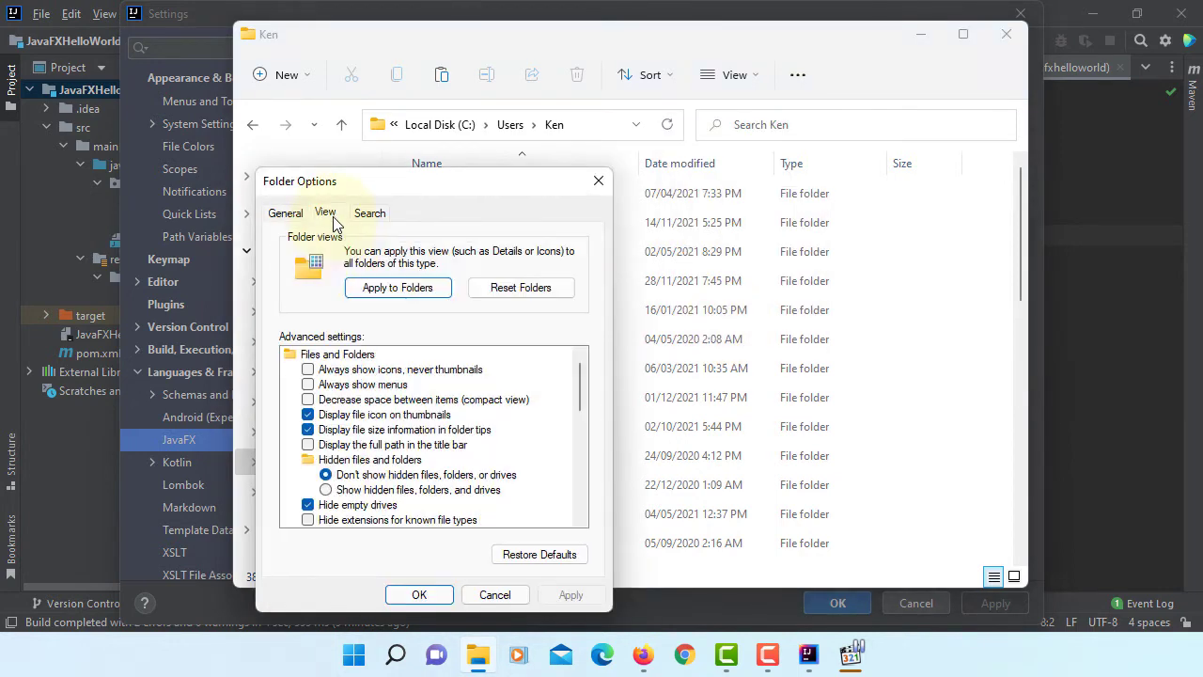
left_click(376, 489)
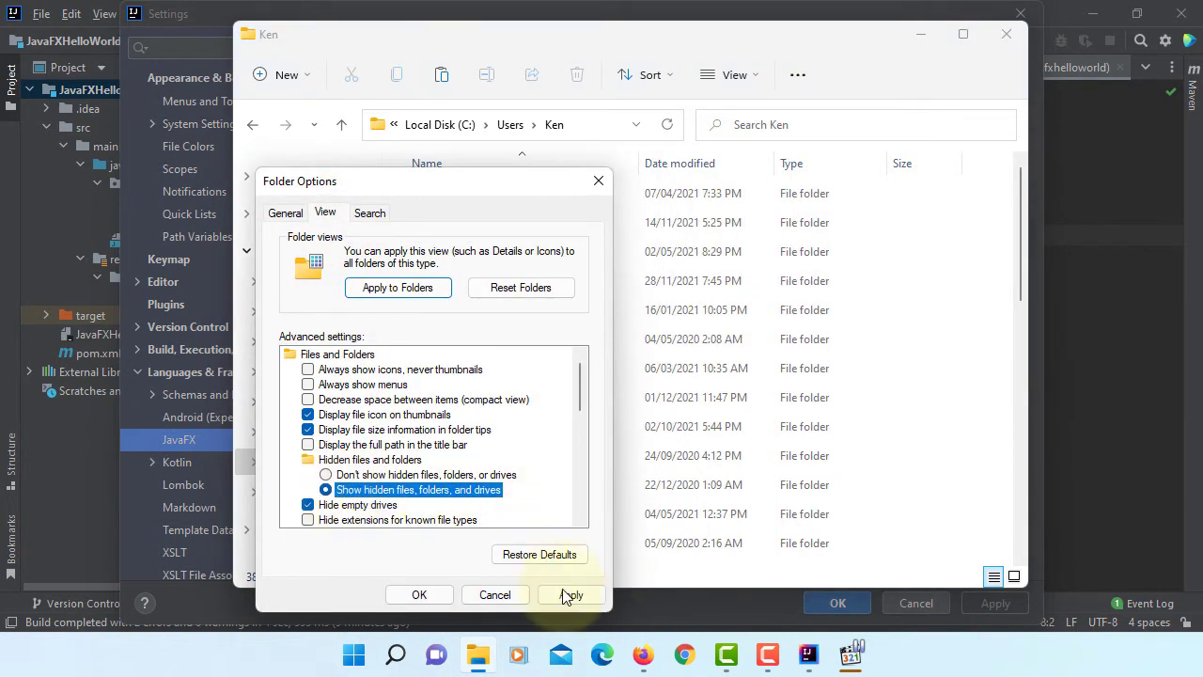
left_click(570, 595)
left_click(419, 595)
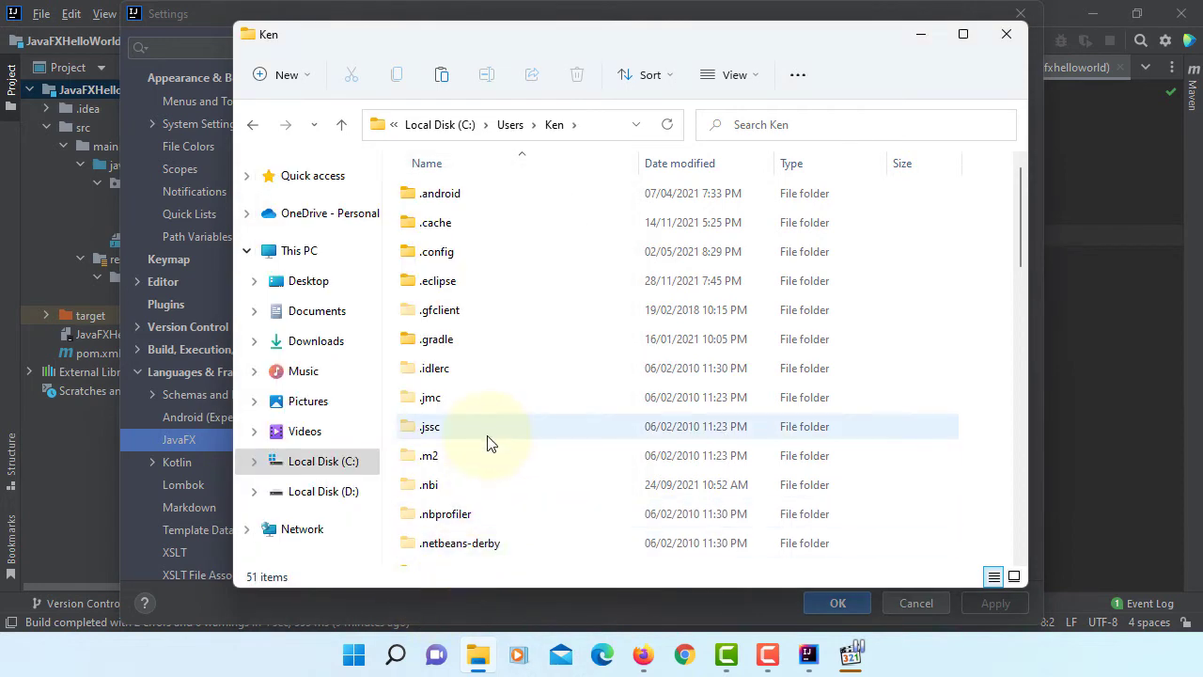
- Open the SceneBuilder folder under AppData\Local in the user folder
scroll(488, 434, "down", 3)
scroll(488, 434, "down", 1)
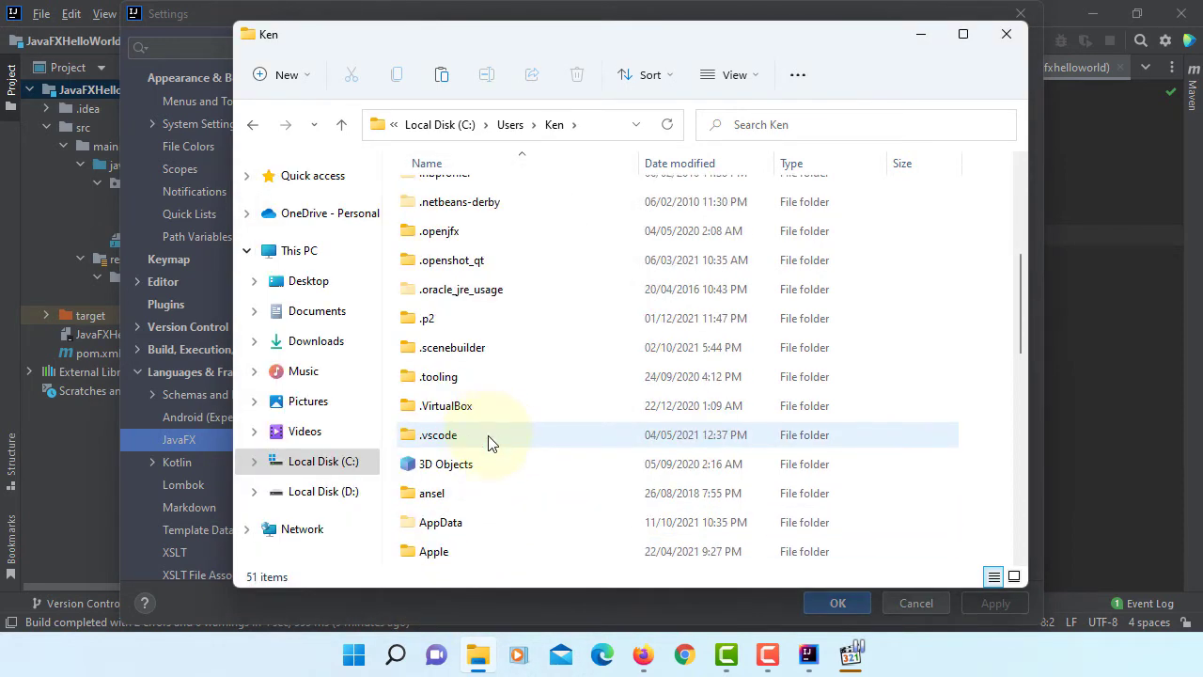
scroll(444, 541, "down", 2)
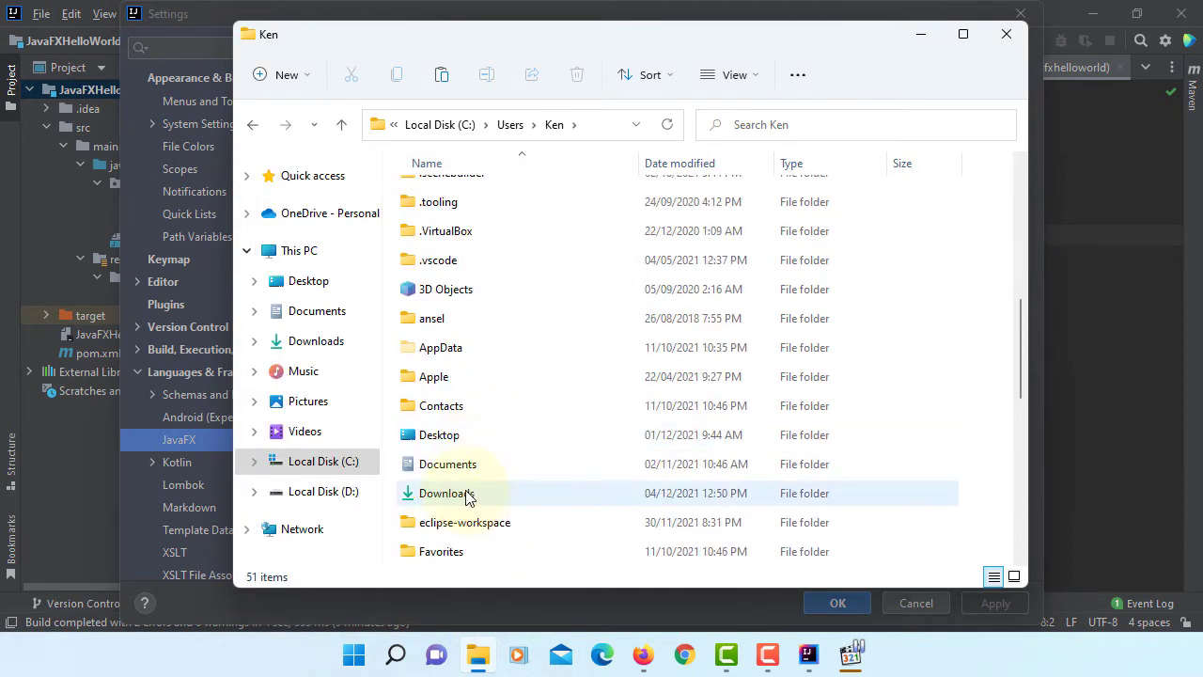
double_click(449, 348)
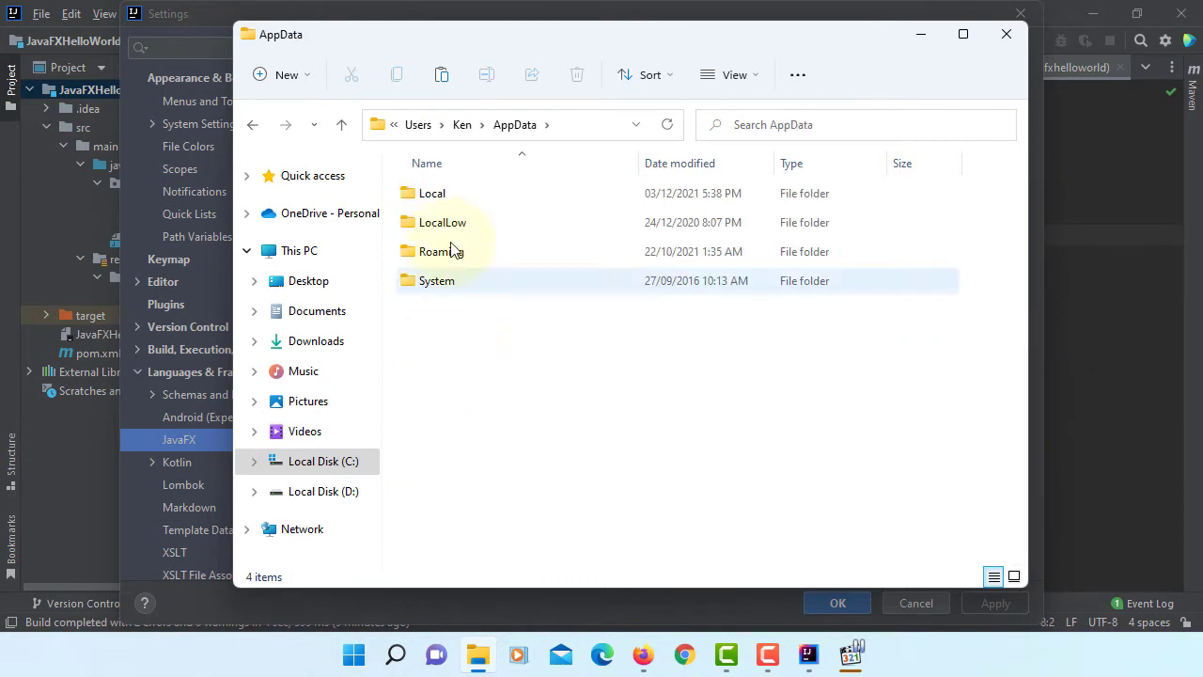
double_click(446, 205)
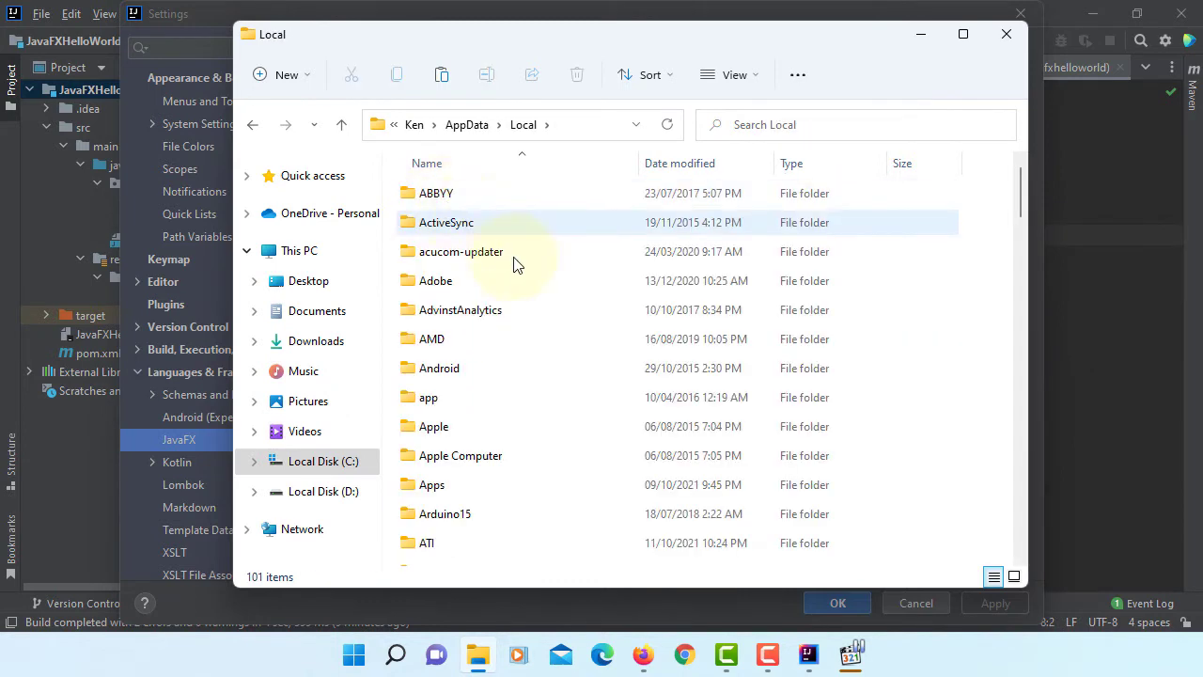
scroll(551, 299, "down", 3)
scroll(551, 299, "down", 7)
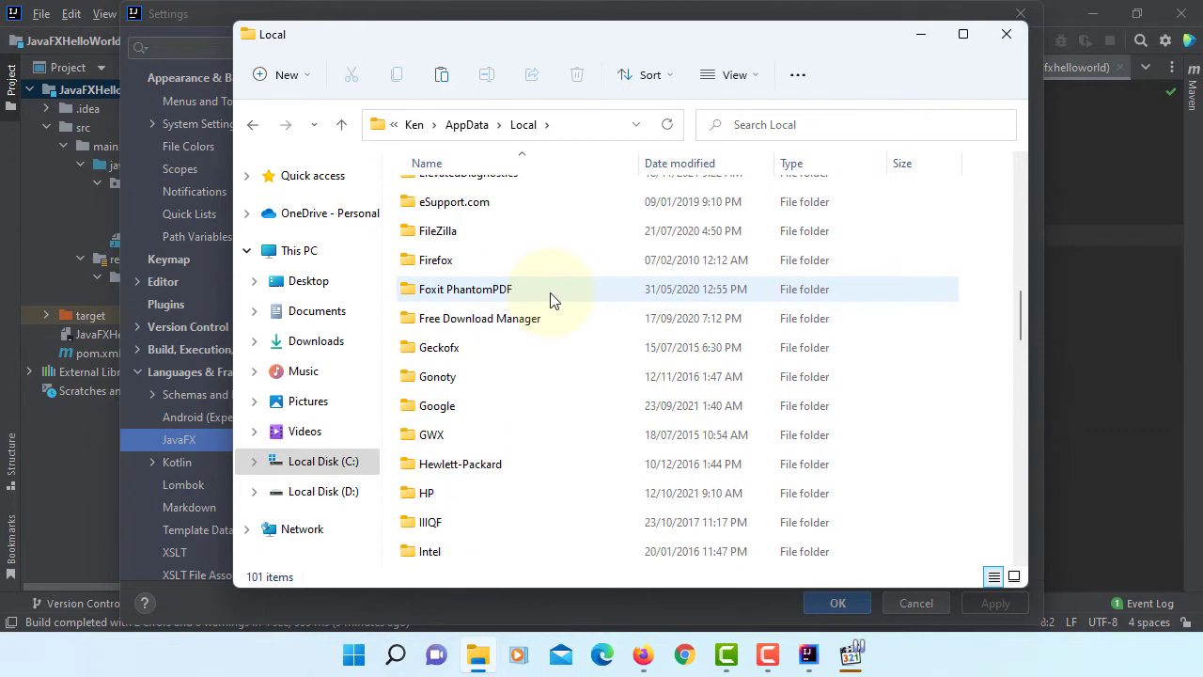
scroll(552, 299, "down", 10)
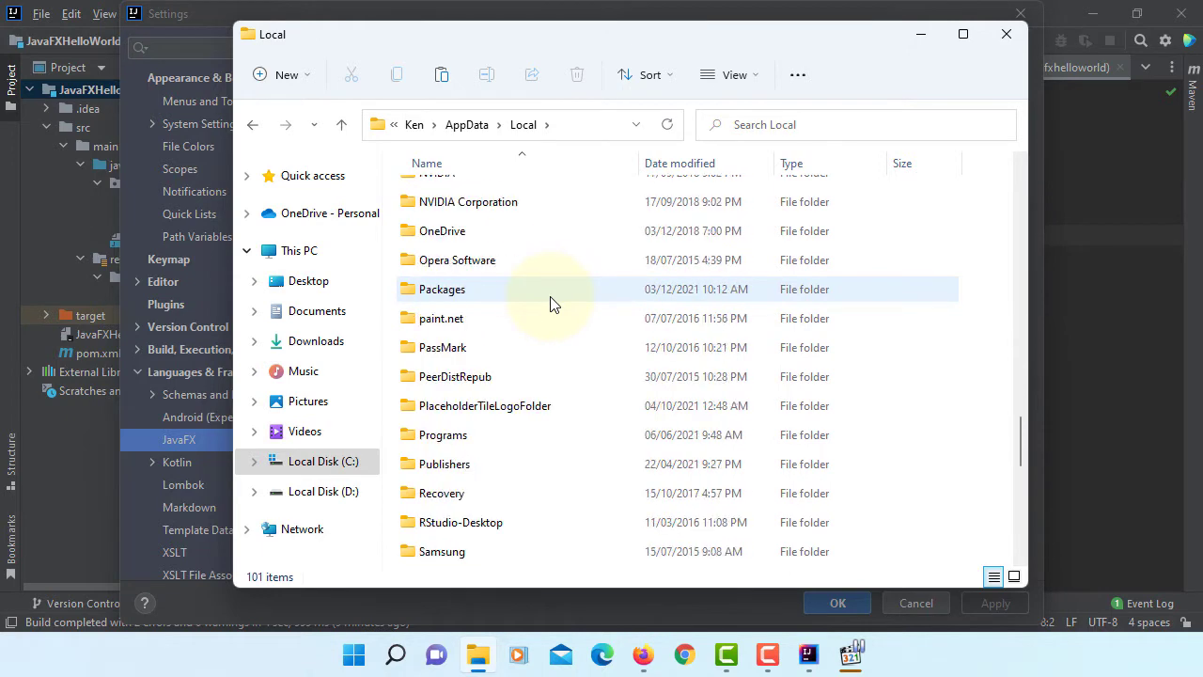
scroll(551, 303, "down", 3)
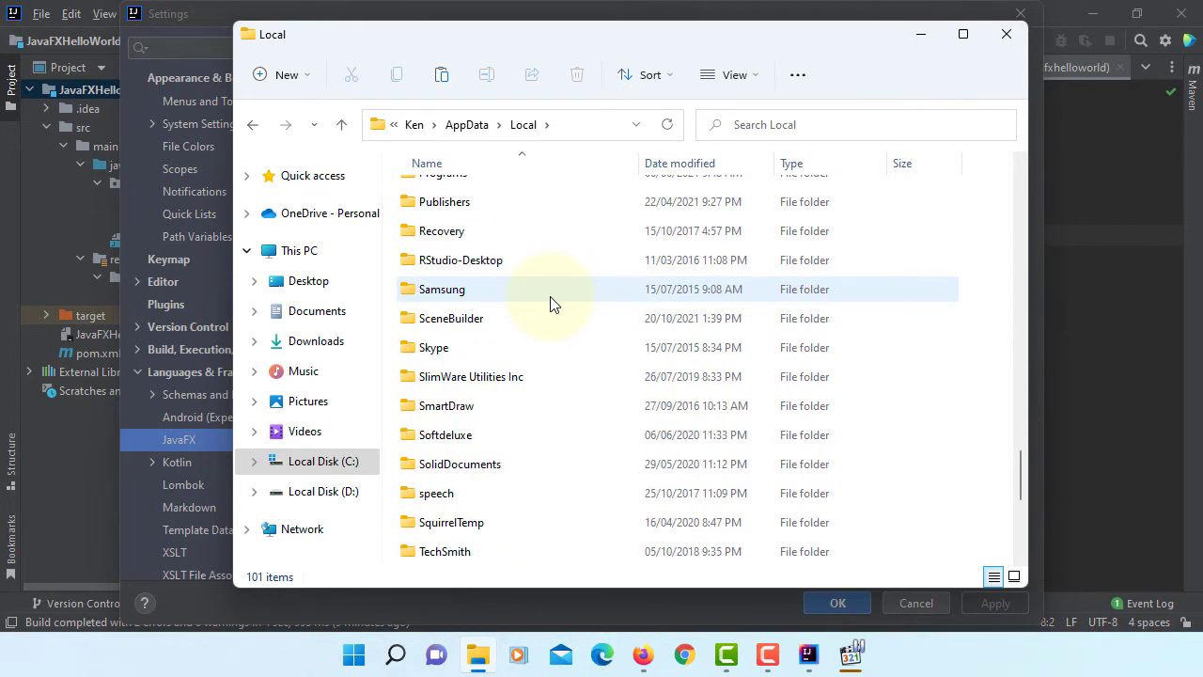
double_click(476, 325)
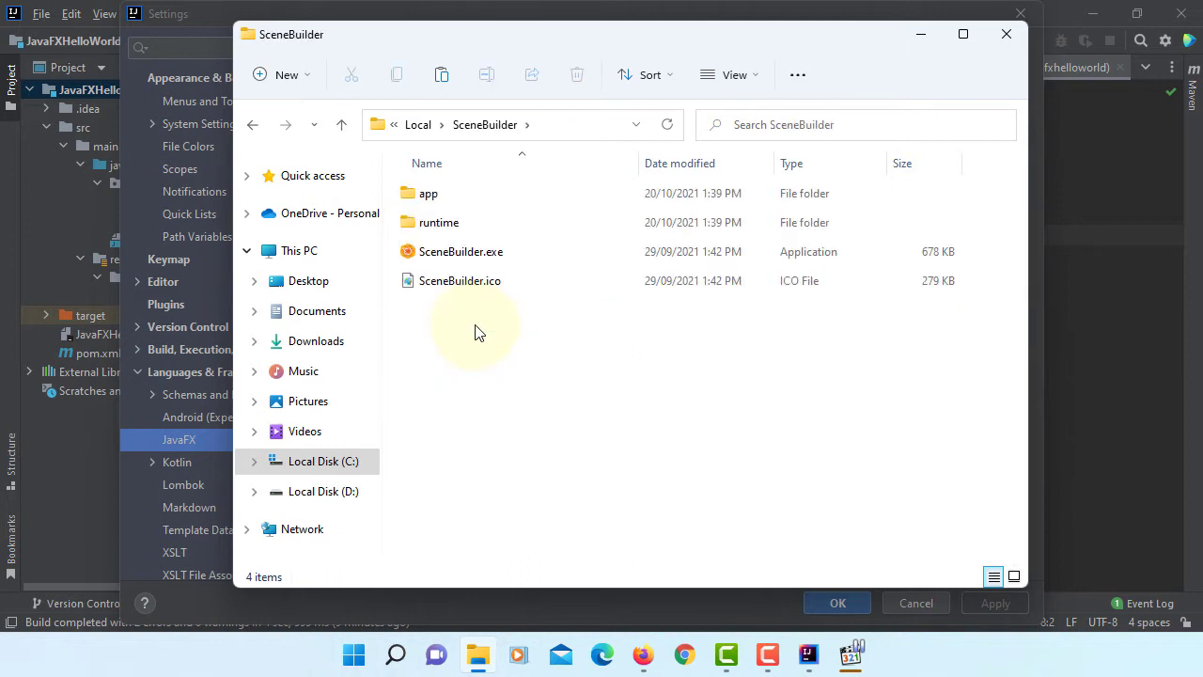
- Copy the SceneBuilder folder's path, return to IntelliJ IDEA's settings, and paste it as the Path to SceneBuilder
left_click(582, 132)
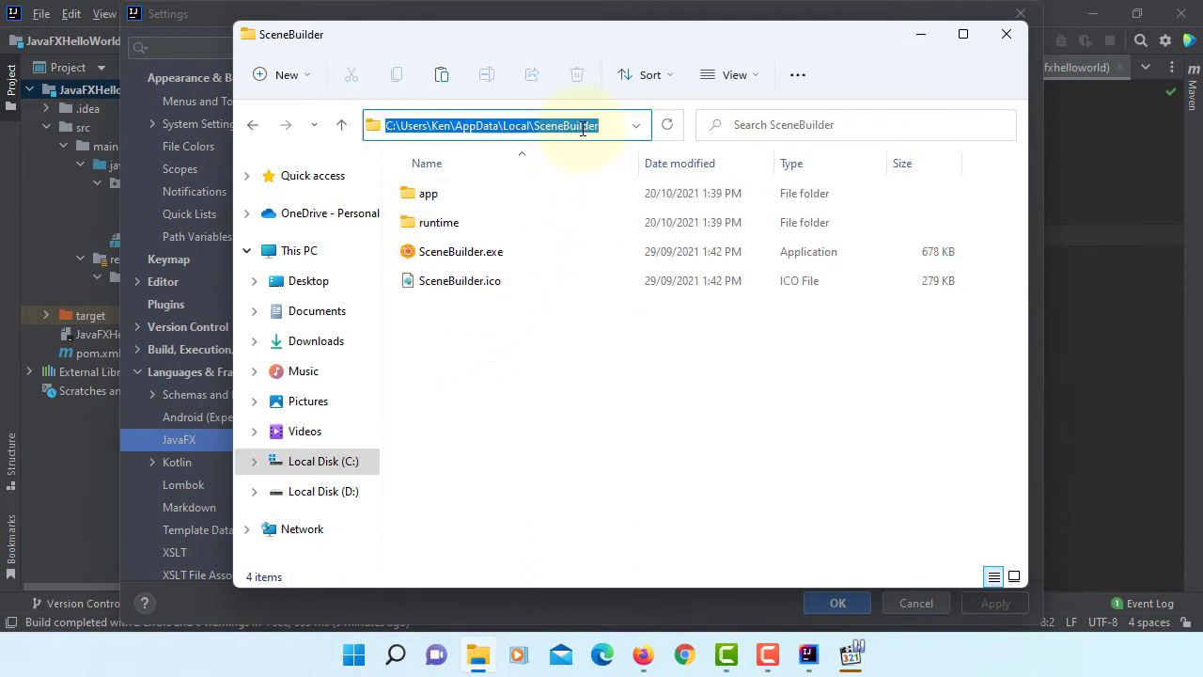
right_click(582, 129)
left_click(630, 188)
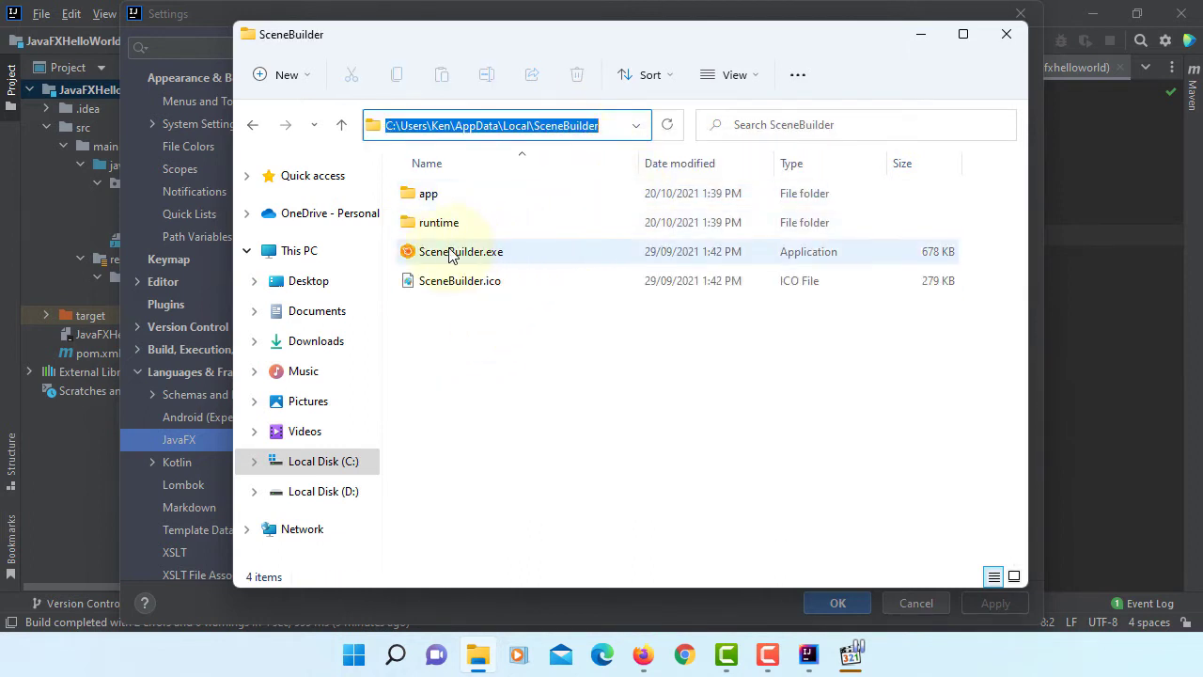
left_click(924, 38)
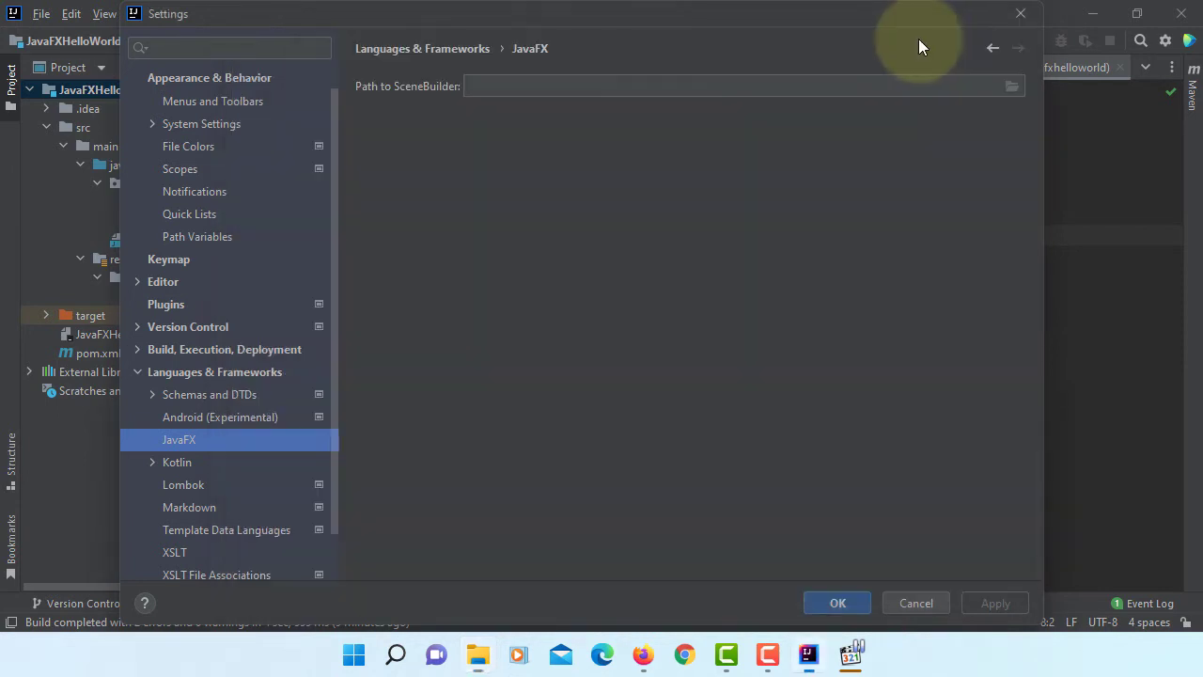
left_click(735, 95)
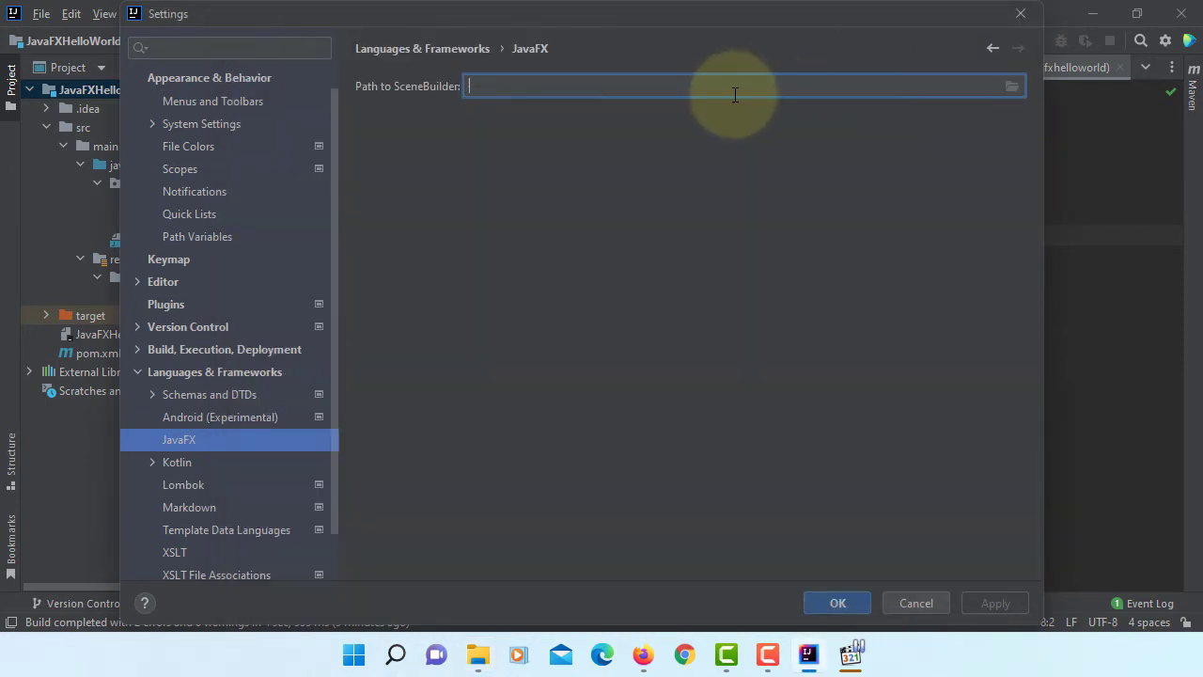
key("ctrl+v")
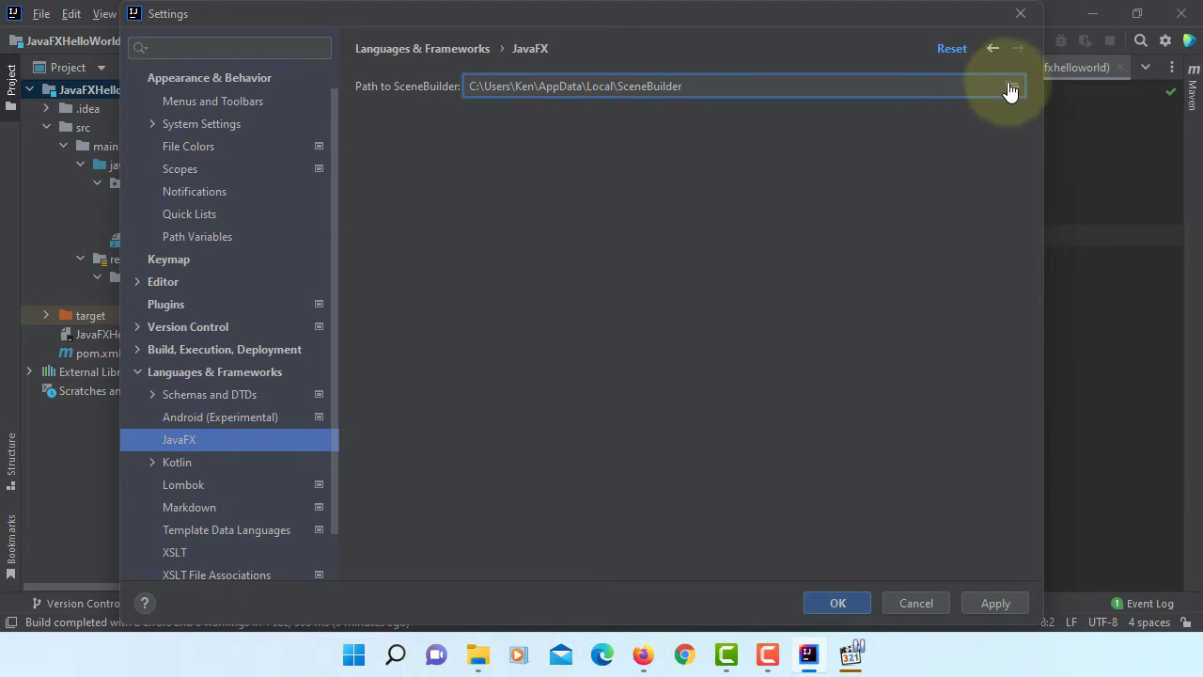
- Browse to SceneBuilder.exe inside the SceneBuilder folder as the executable path, and apply and close the settings
left_click(1011, 86)
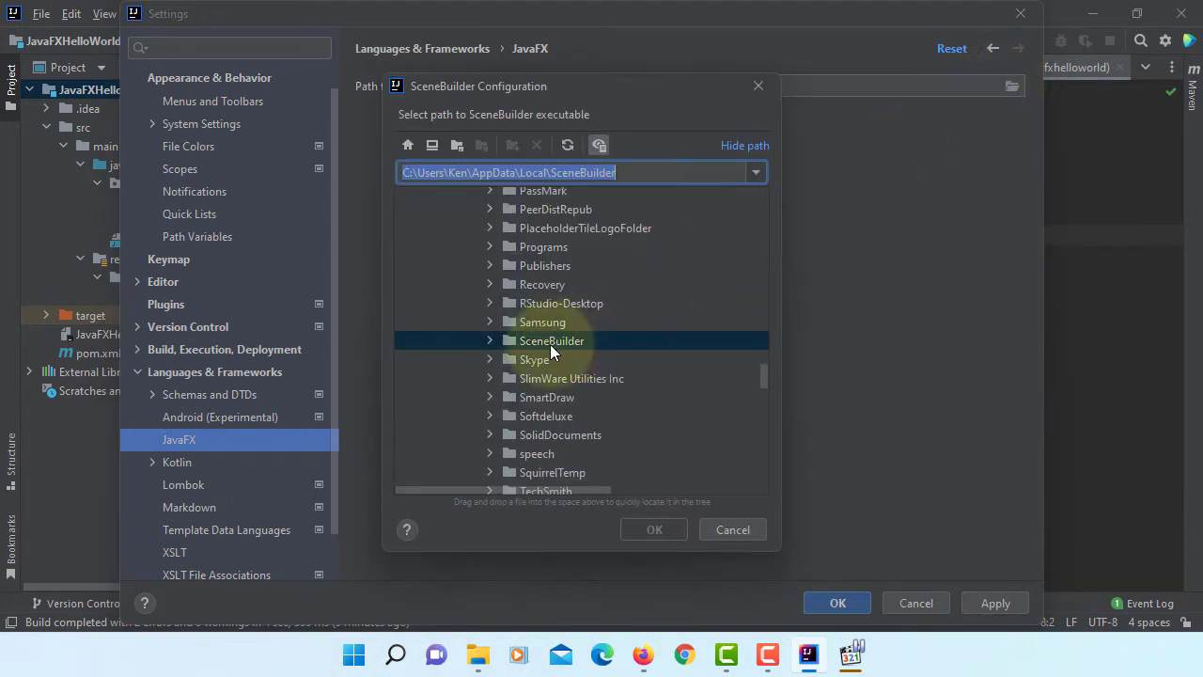
left_click(490, 340)
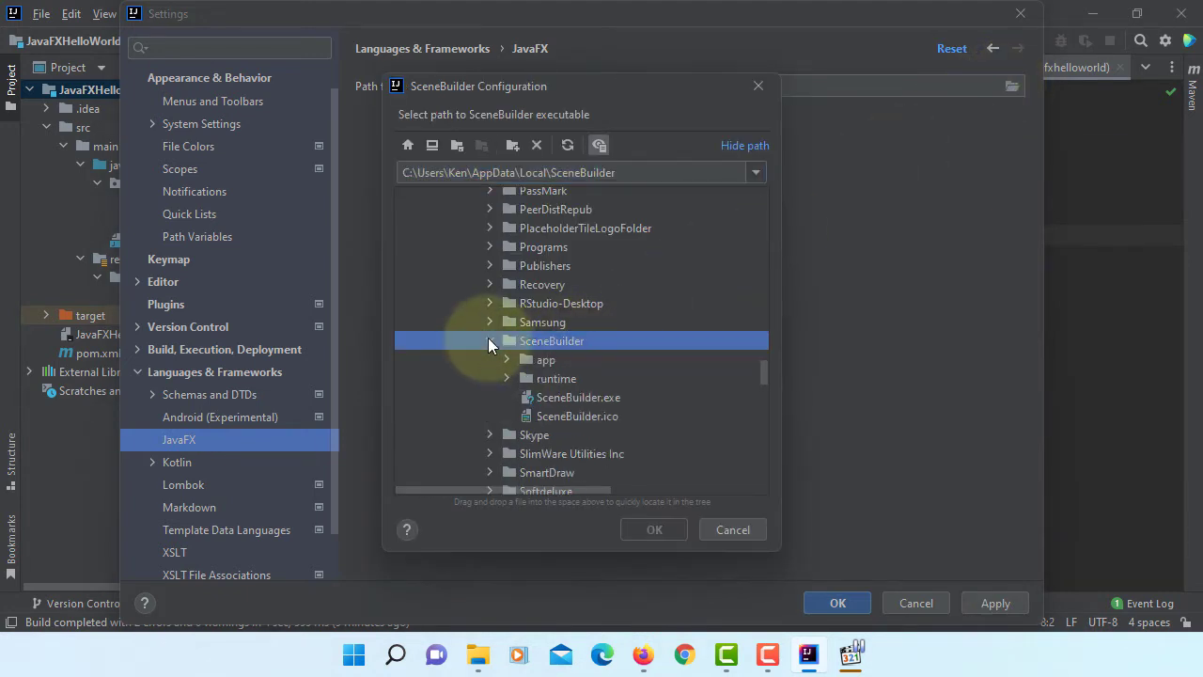
left_click(576, 398)
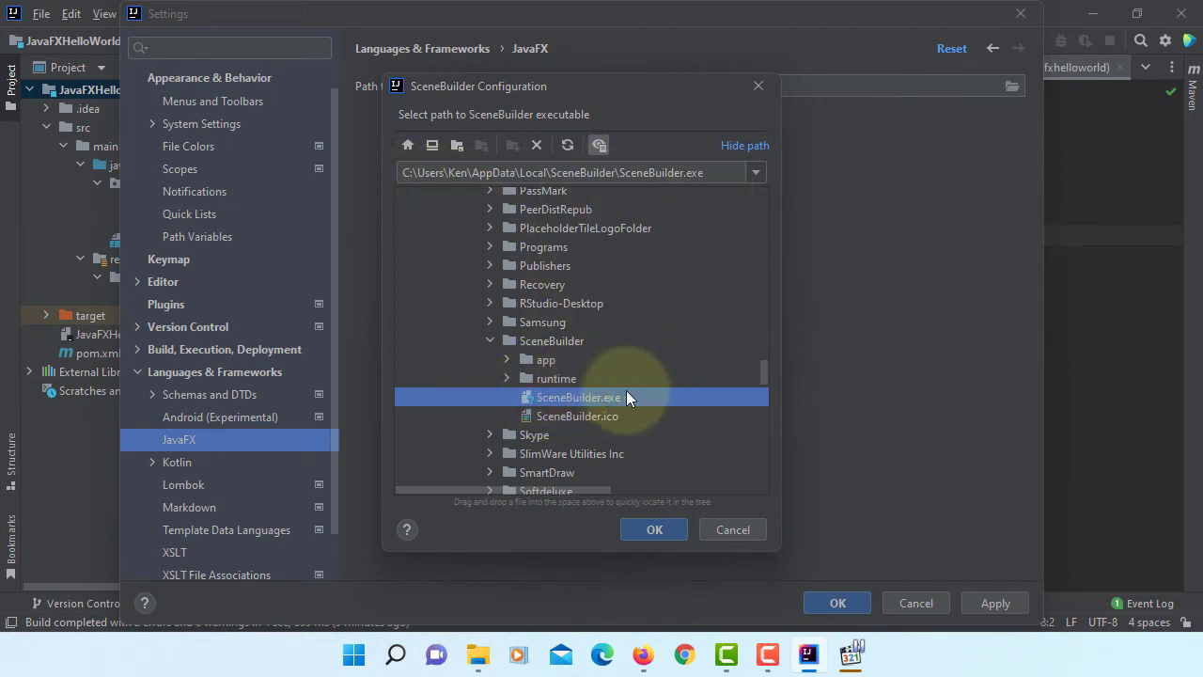
left_click(646, 534)
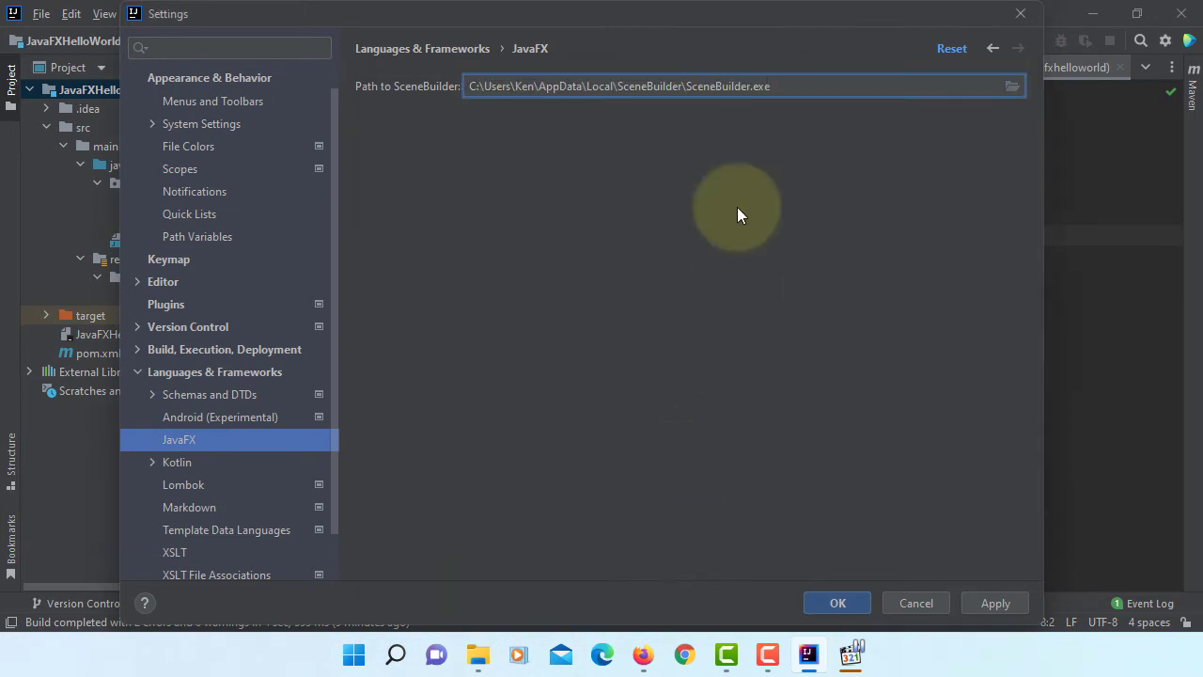
left_click(990, 600)
left_click(834, 603)
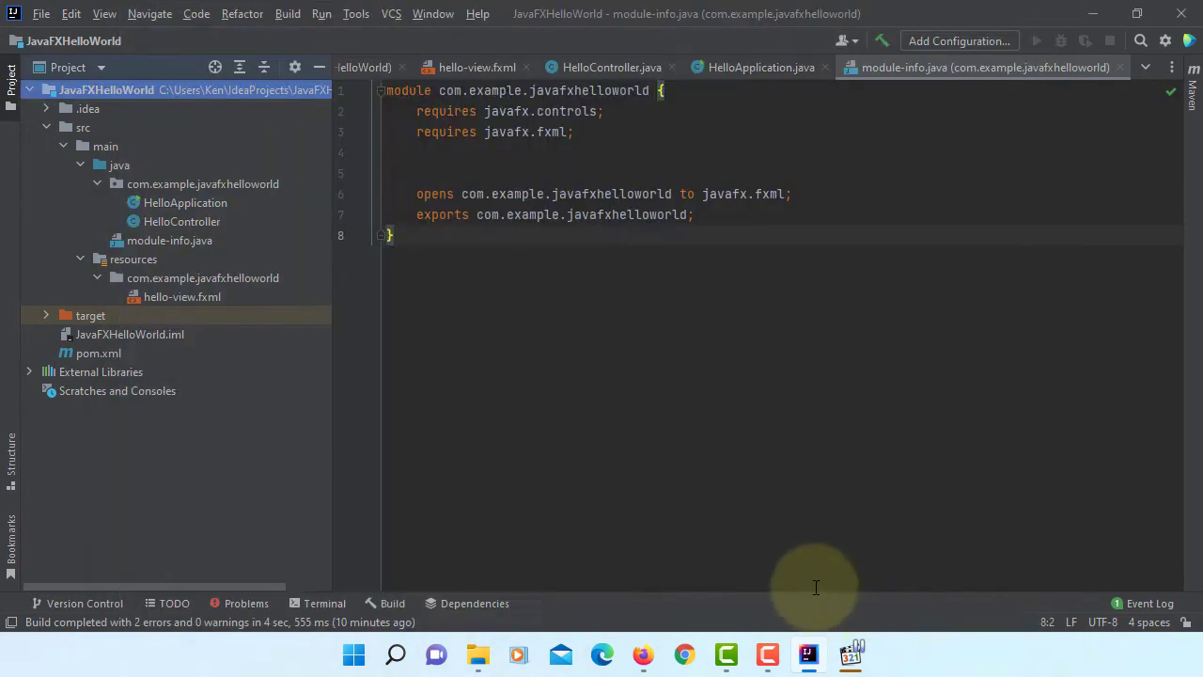
- Open the project's hello-view.fxml resource in the external SceneBuilder application
left_click(214, 297)
right_click(213, 297)
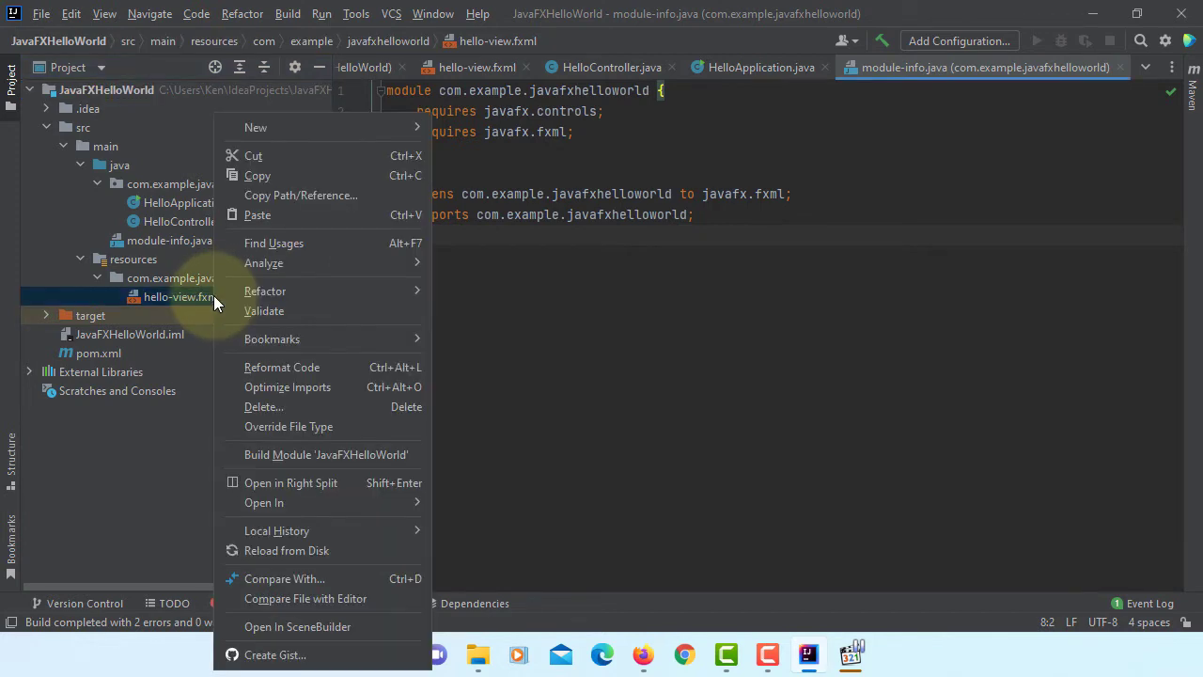
left_click(355, 628)
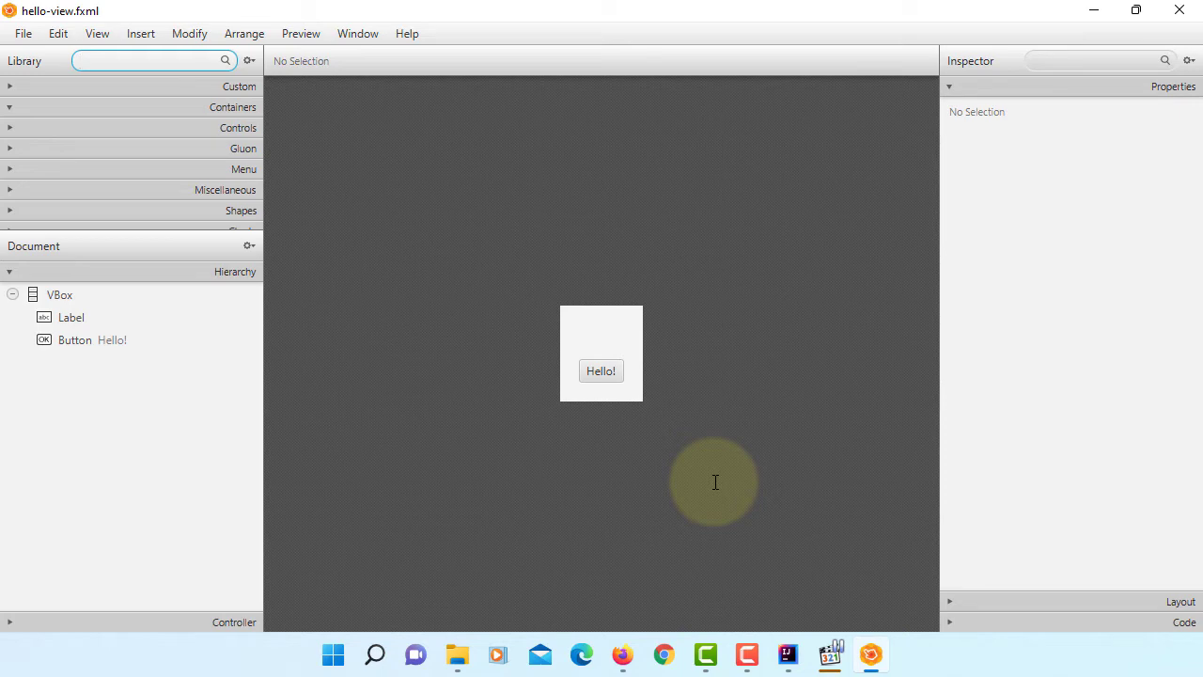
- Set the root VBox's preferred width to 600 and preferred height to 400
left_click(626, 331)
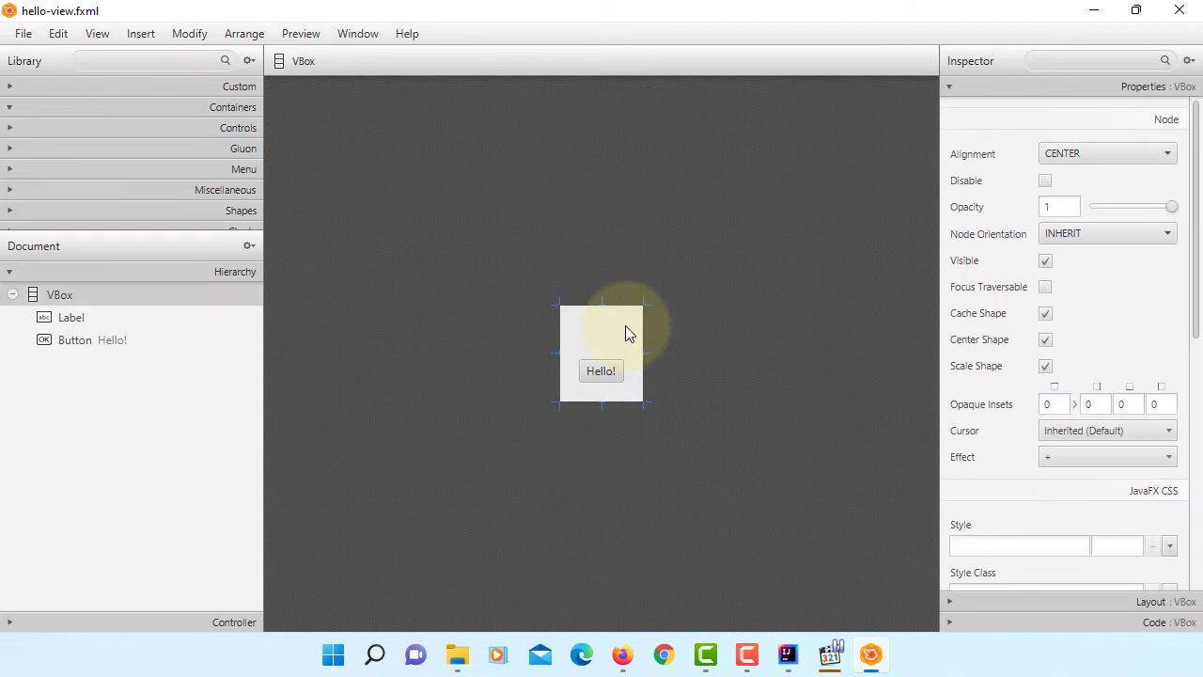
left_click(1064, 603)
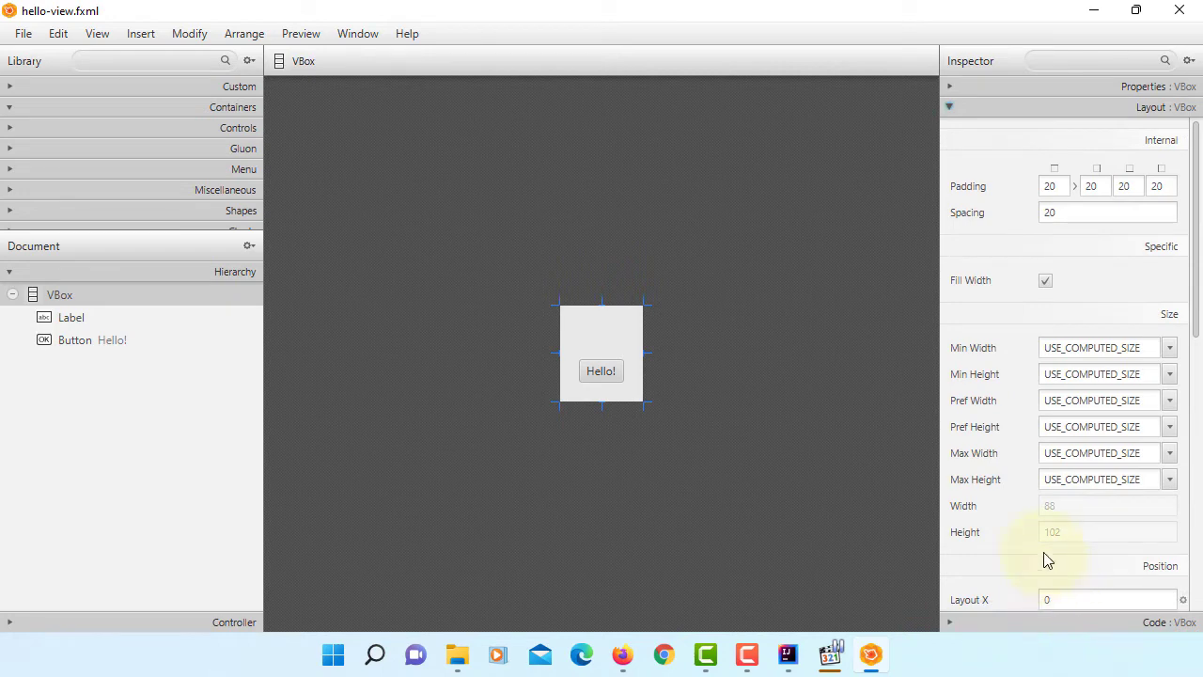
double_click(1143, 408)
type("600")
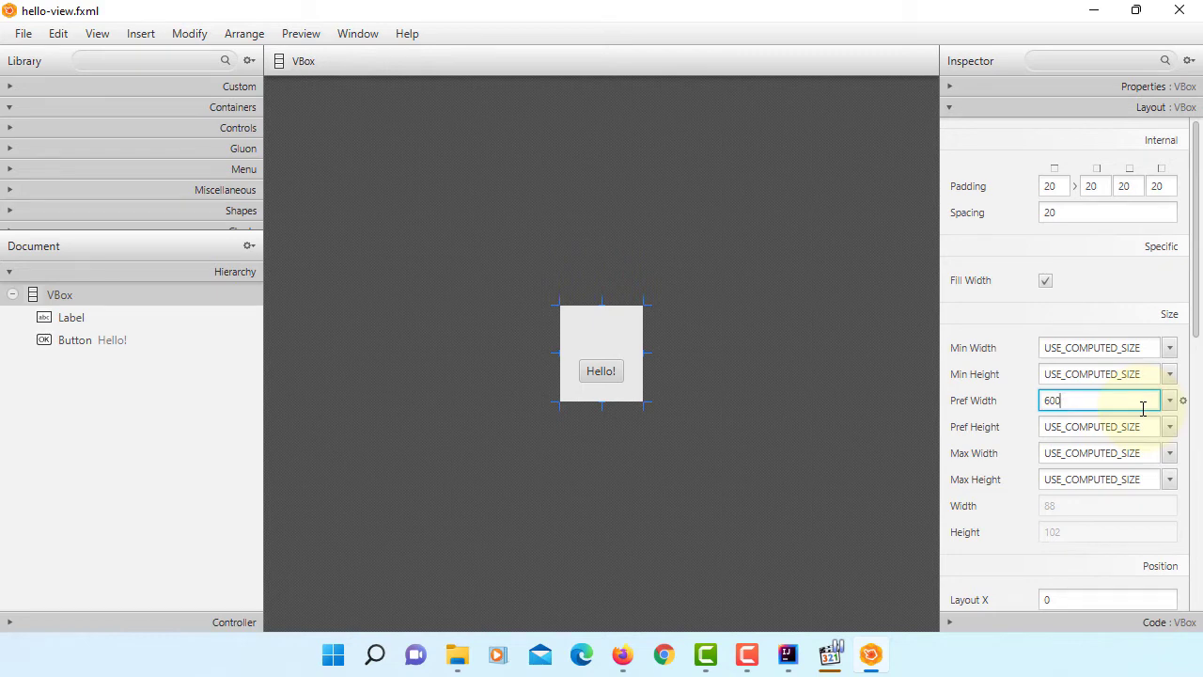
key("Return")
double_click(1142, 428)
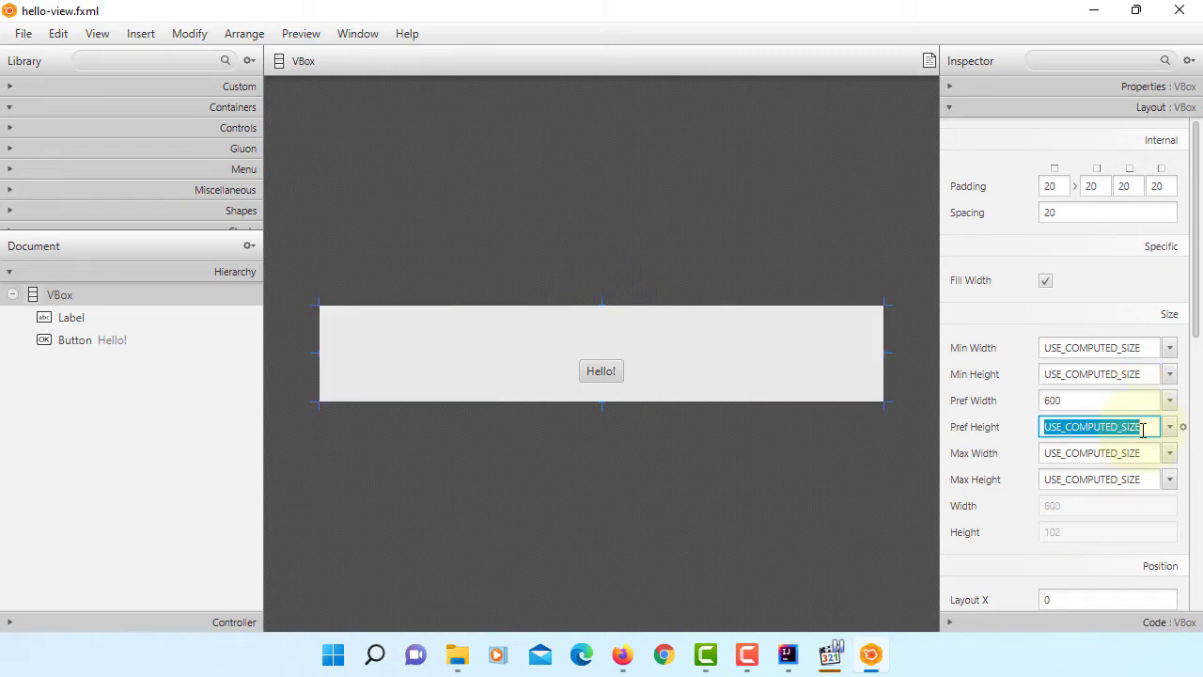
type("400")
key("Return")
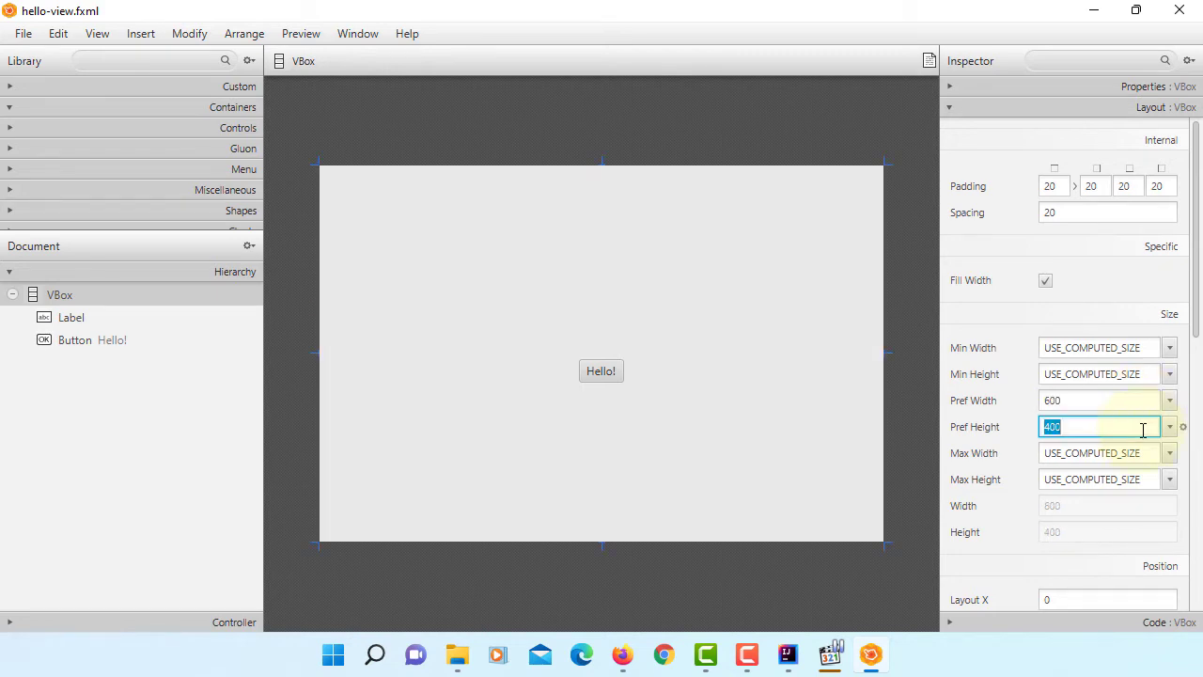
- Change the Hello! button's text to "JavaFX Hello World!" and save hello-view.fxml
left_click(607, 367)
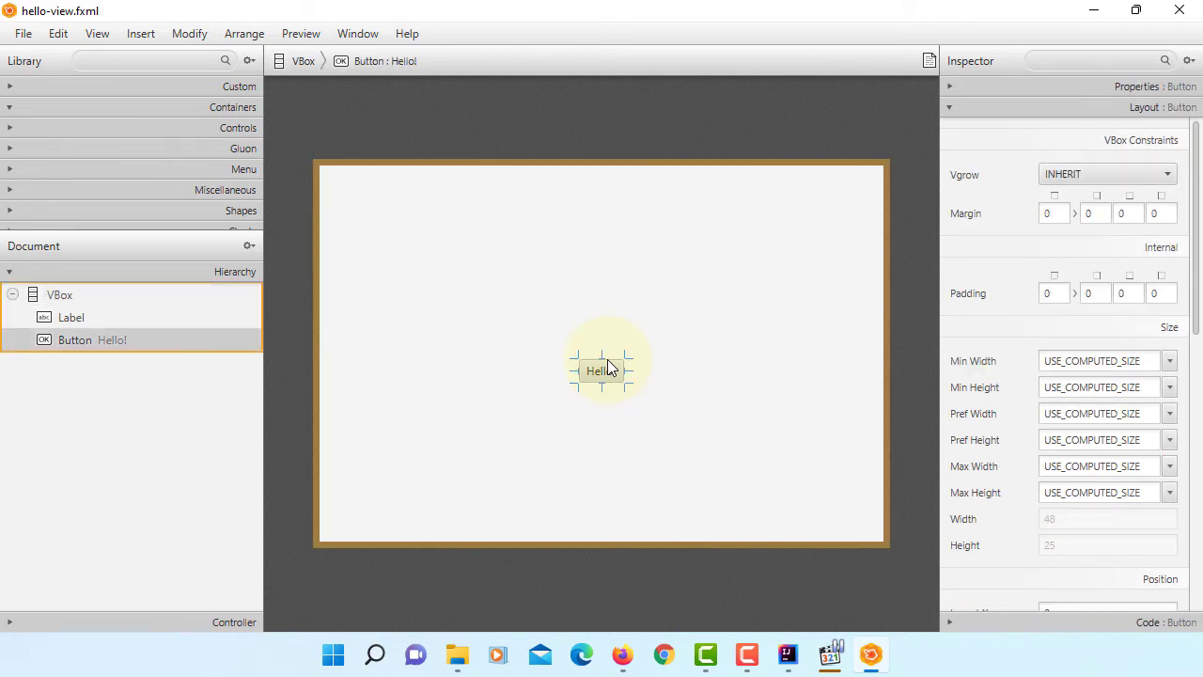
left_click(1062, 89)
left_click(1090, 150)
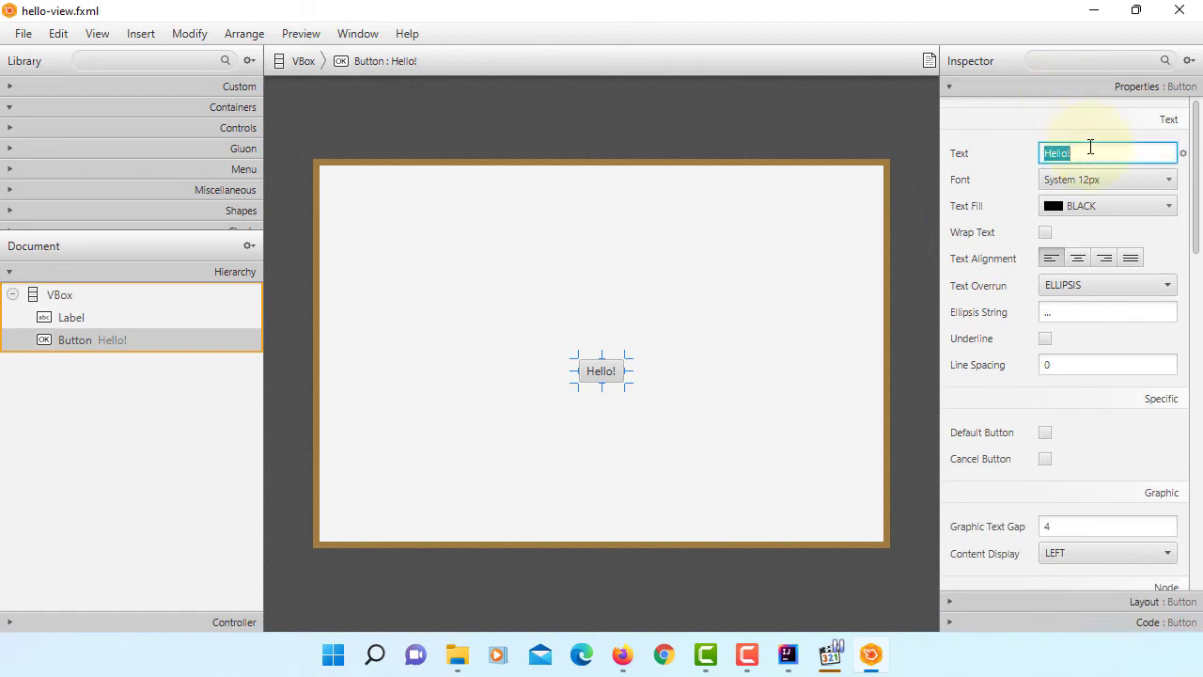
key("Left")
type("d!")
key("Return")
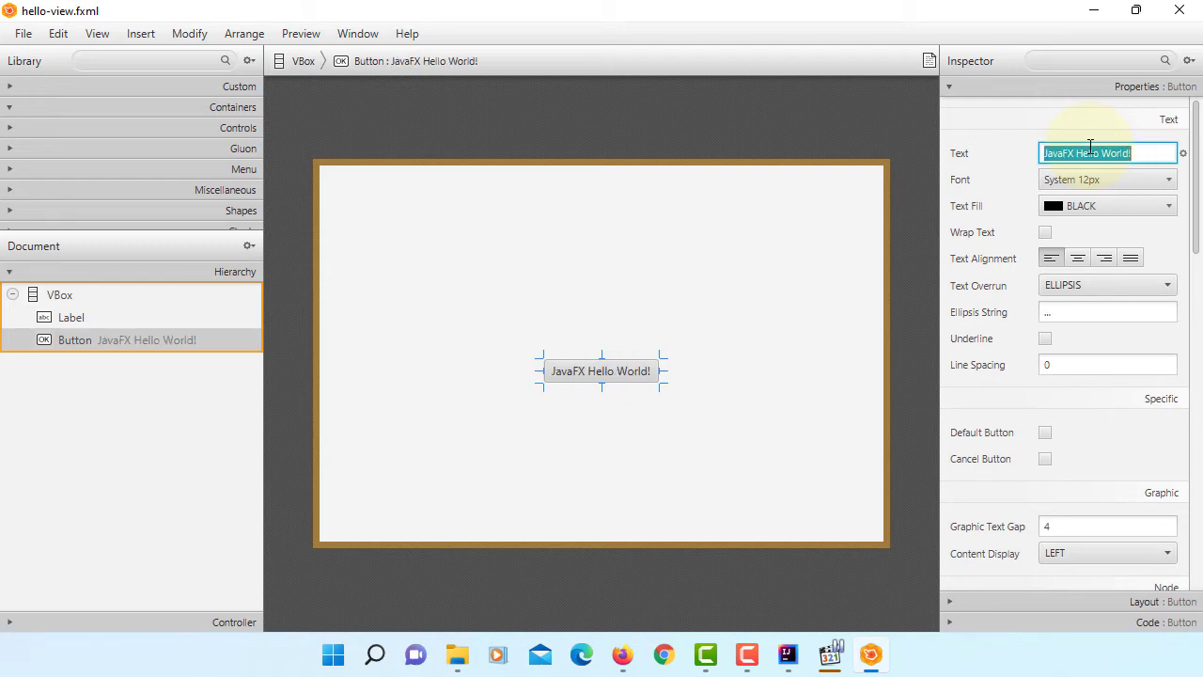
left_click(20, 34)
left_click(46, 162)
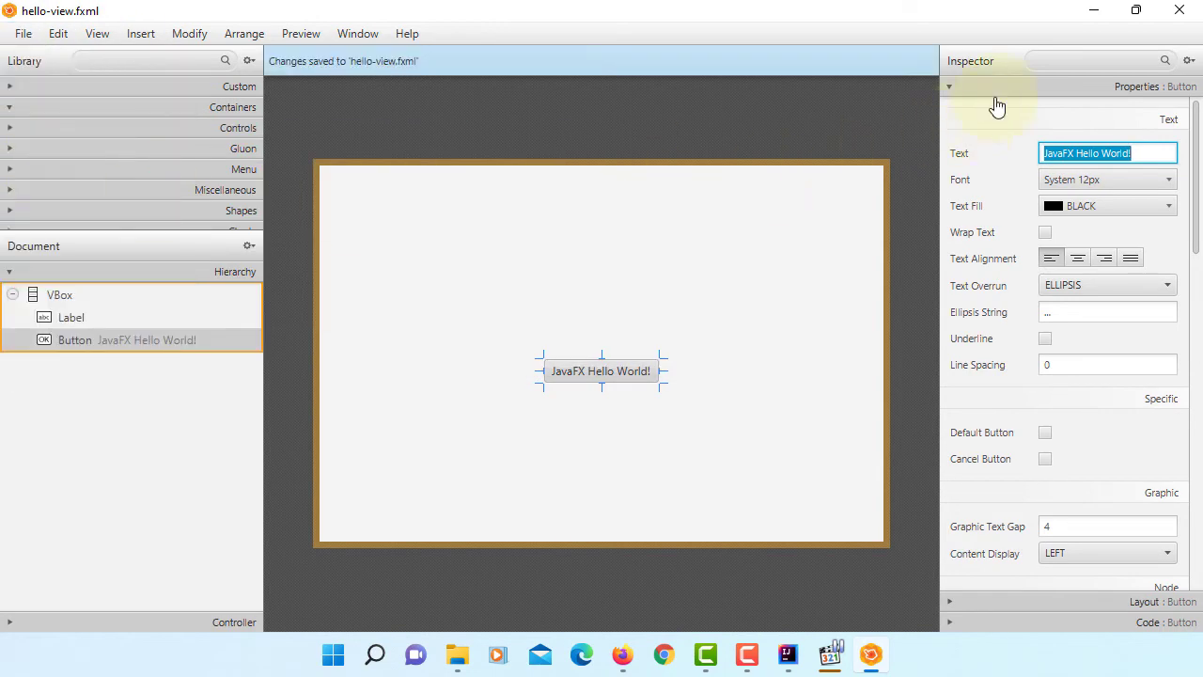
- Switch back to IntelliJ IDEA and build the JavaFXHelloWorld project
left_click(1093, 13)
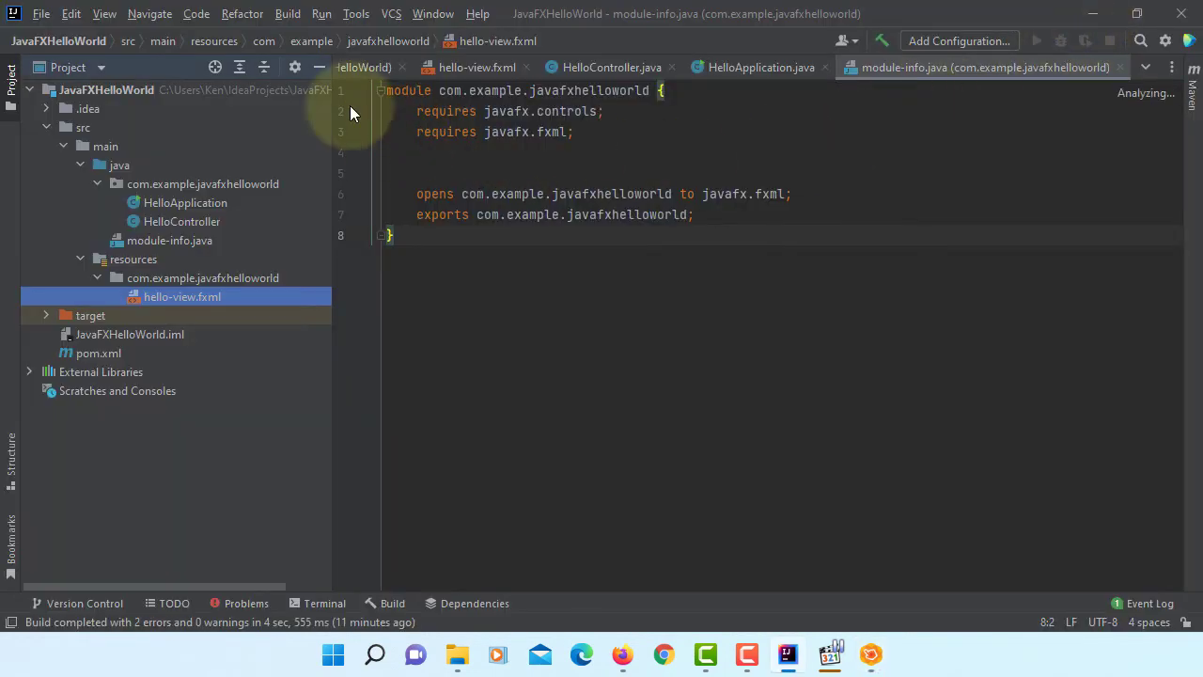
left_click(288, 13)
left_click(293, 31)
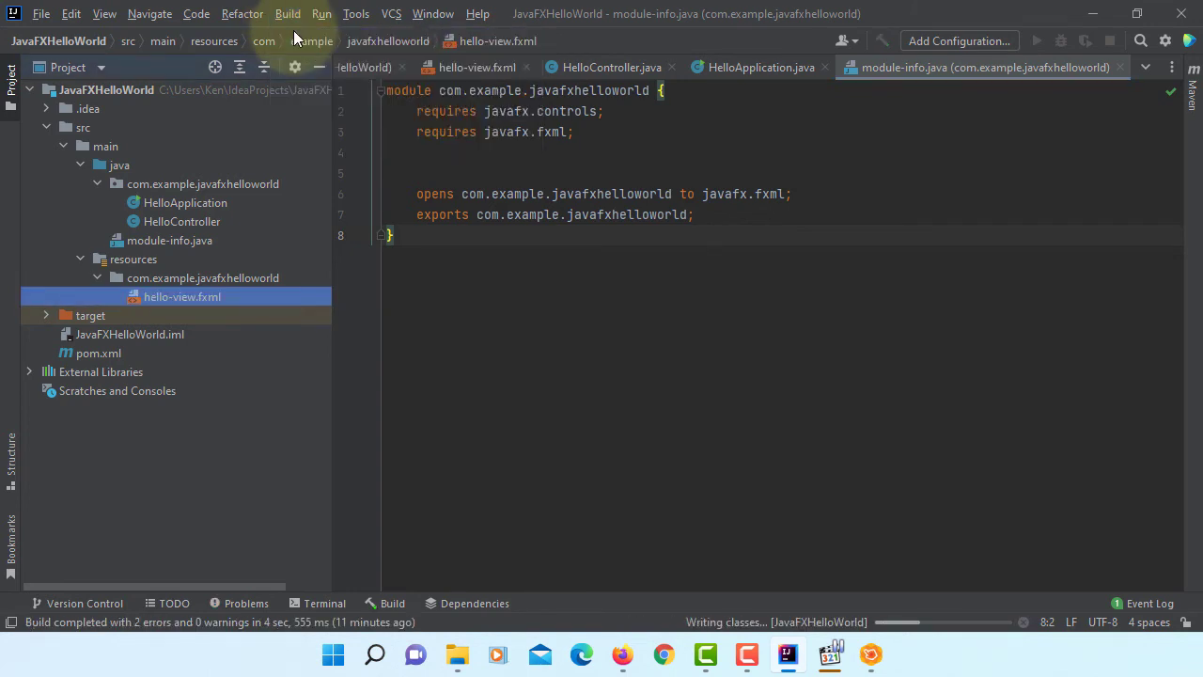
- Add a new run configuration of type Application and name it App
left_click(319, 19)
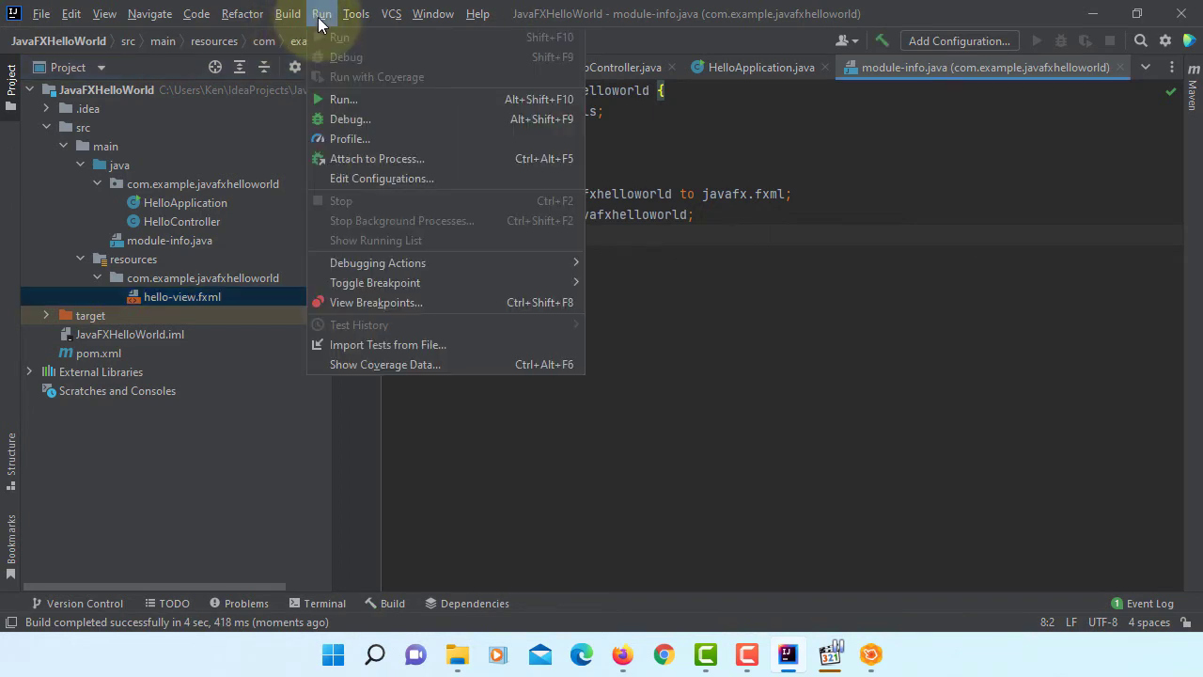
left_click(338, 99)
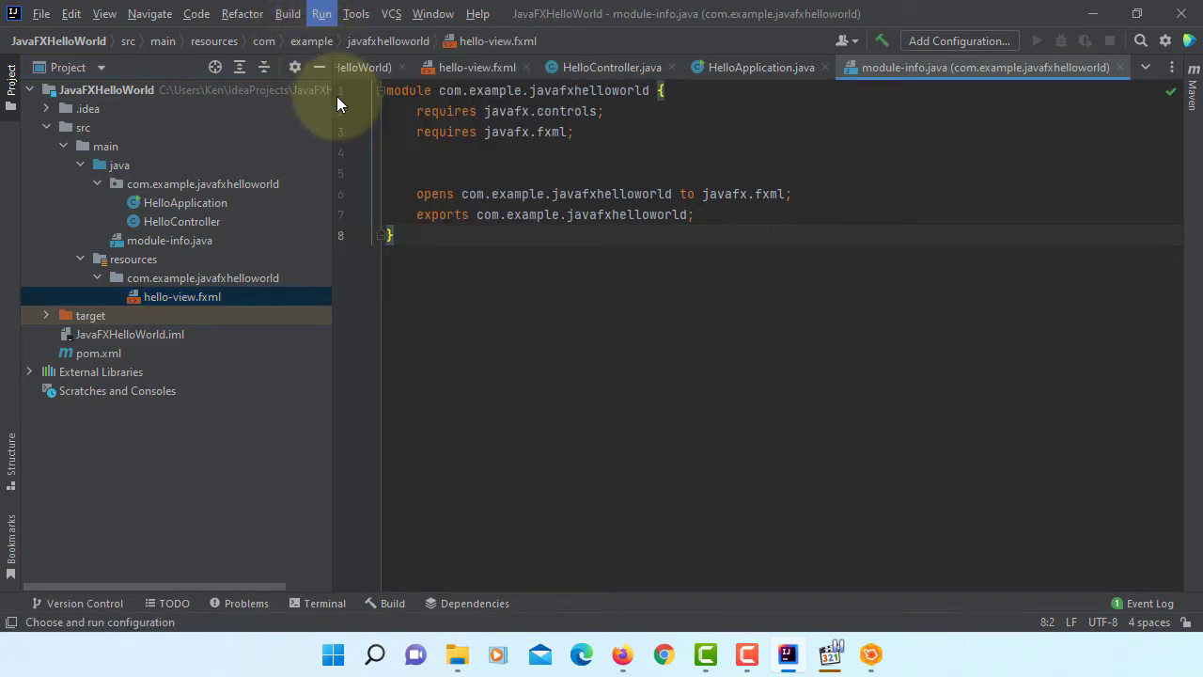
left_click(618, 337)
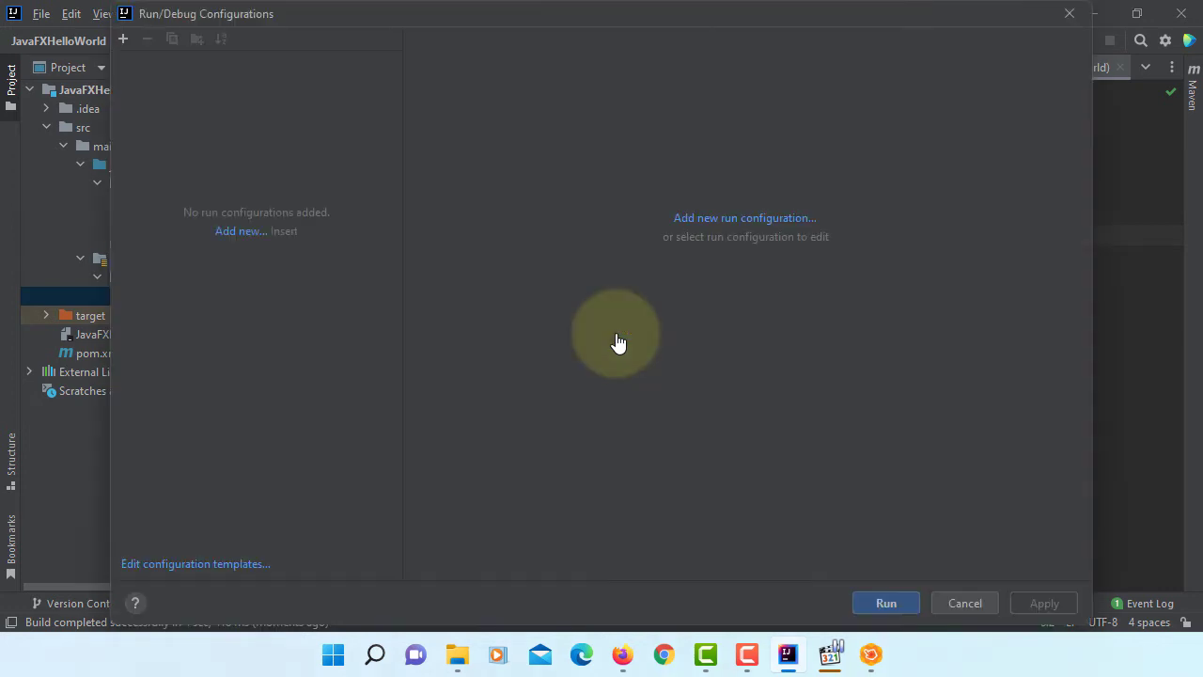
left_click(743, 221)
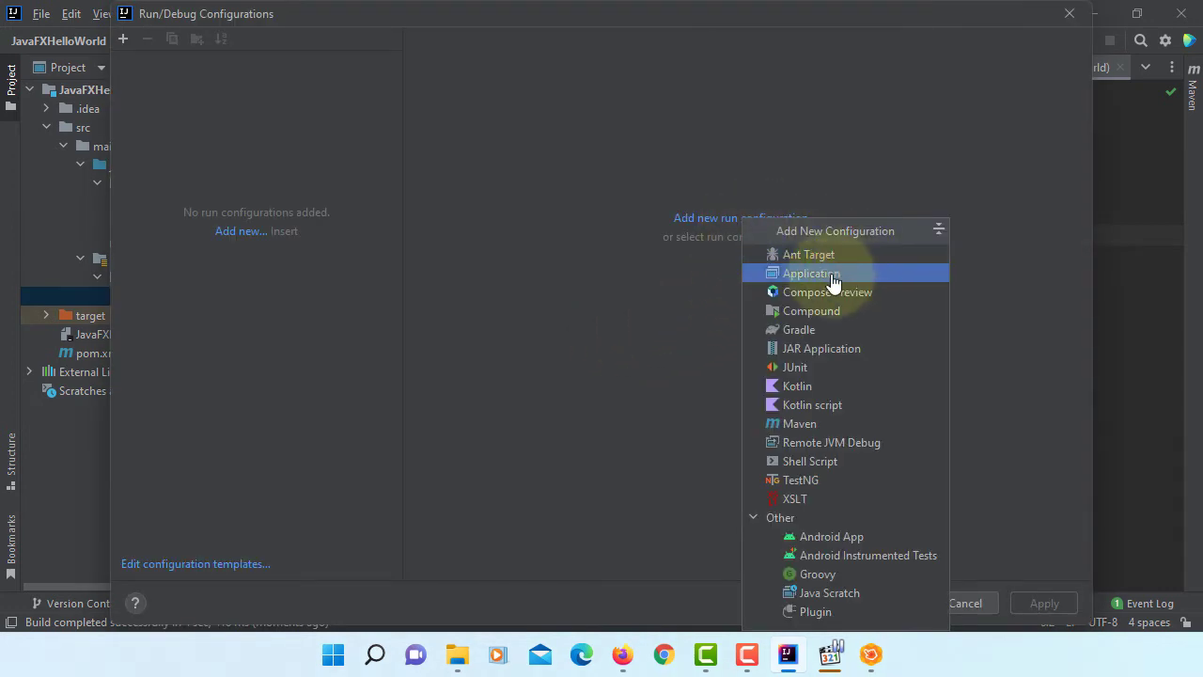
left_click(905, 282)
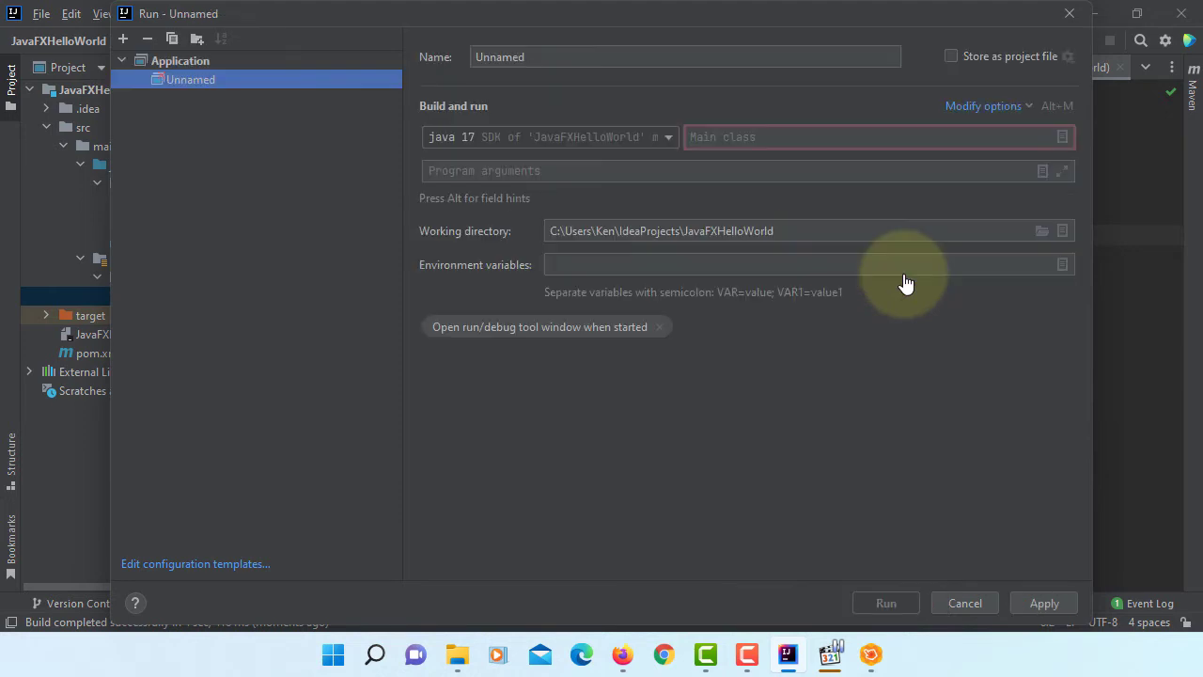
double_click(498, 55)
type("App")
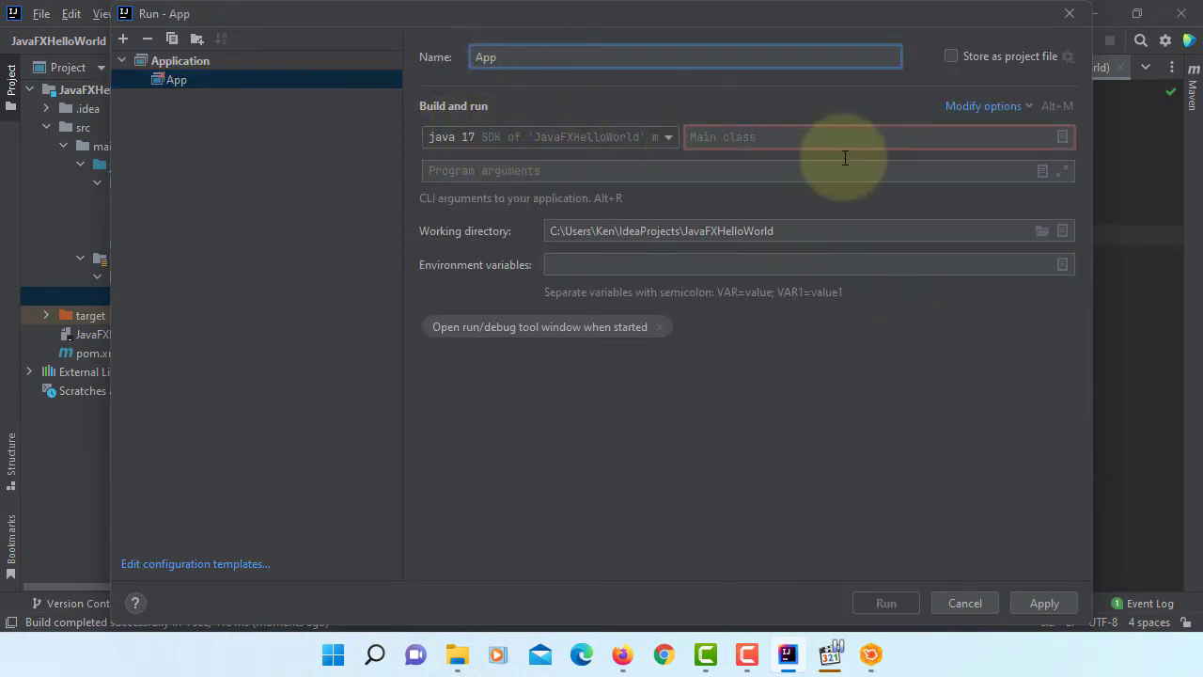
- Choose HelloApplication as the App configuration's main class, apply the configuration and run it
left_click(1062, 138)
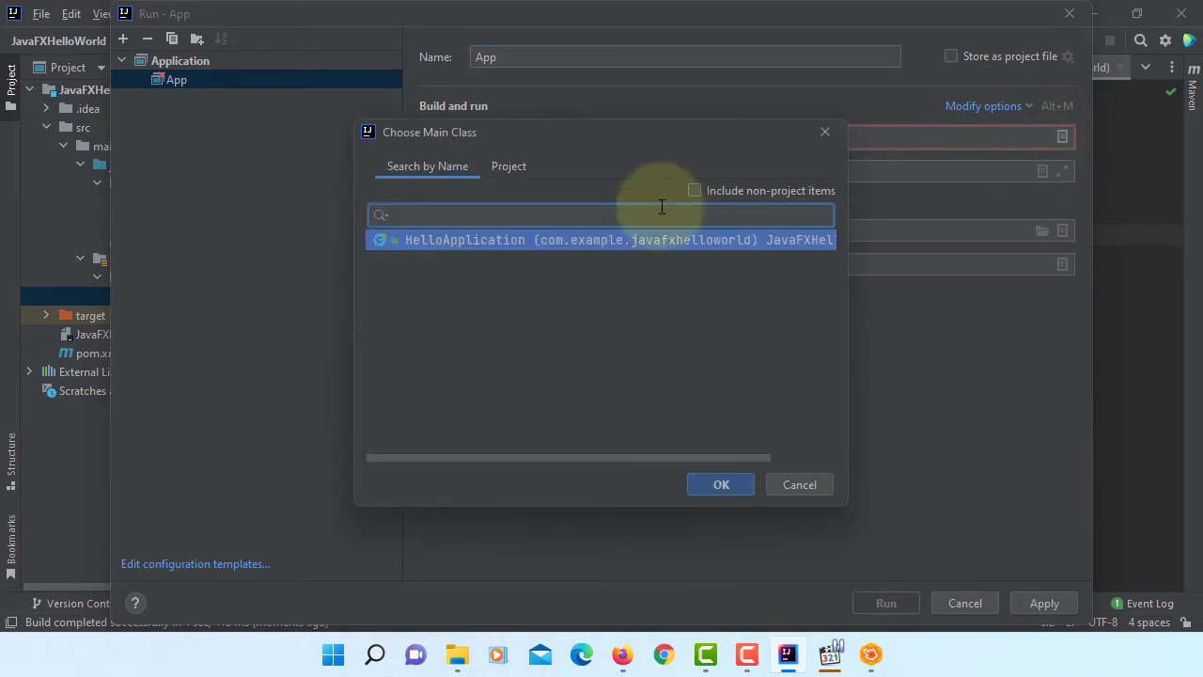
double_click(450, 242)
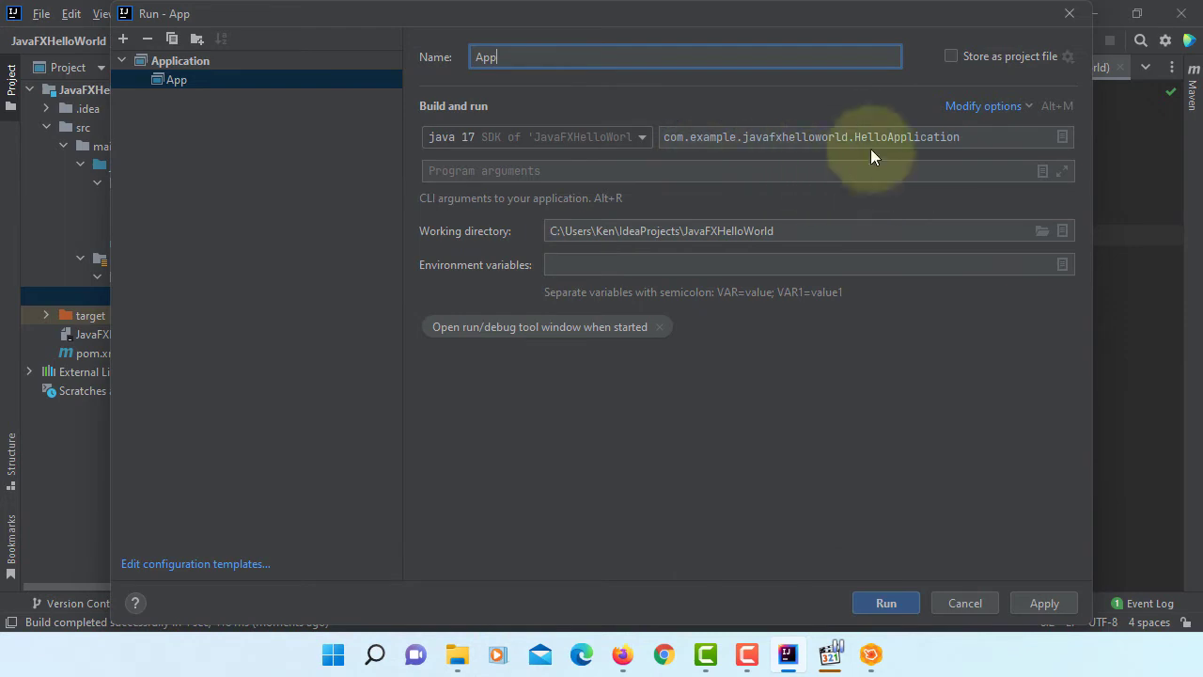
left_click(1039, 595)
left_click(884, 602)
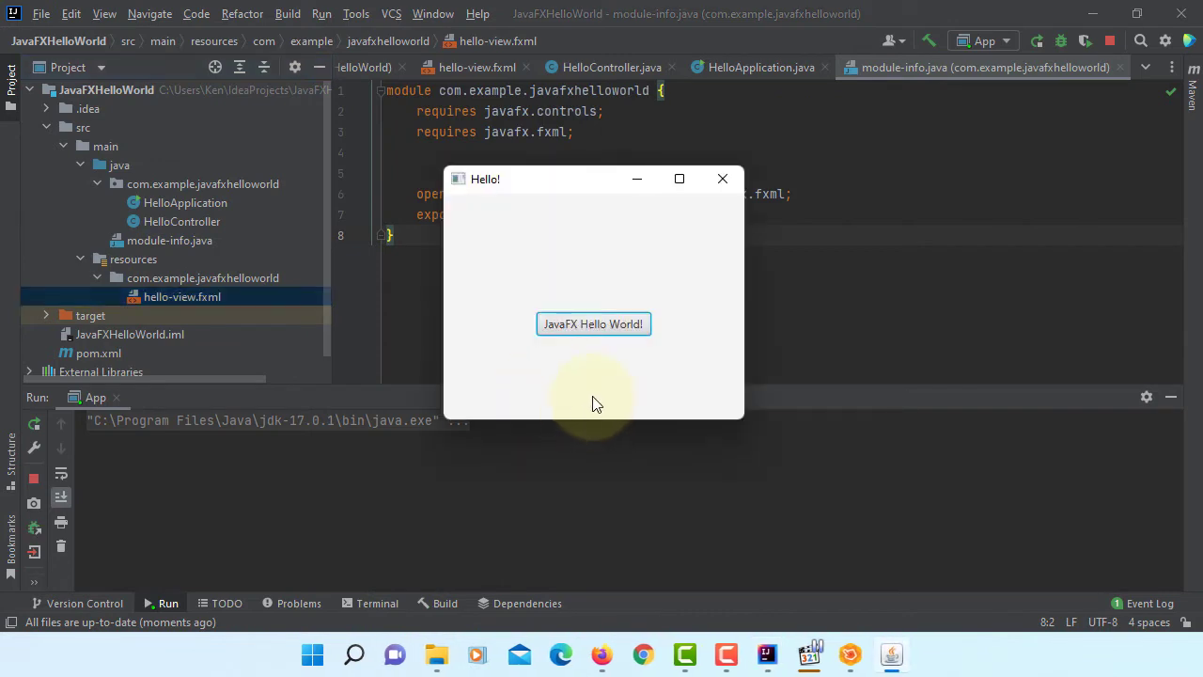
- Test the JavaFX Hello World! button in the running application, close the application and hide the run output
left_click(588, 323)
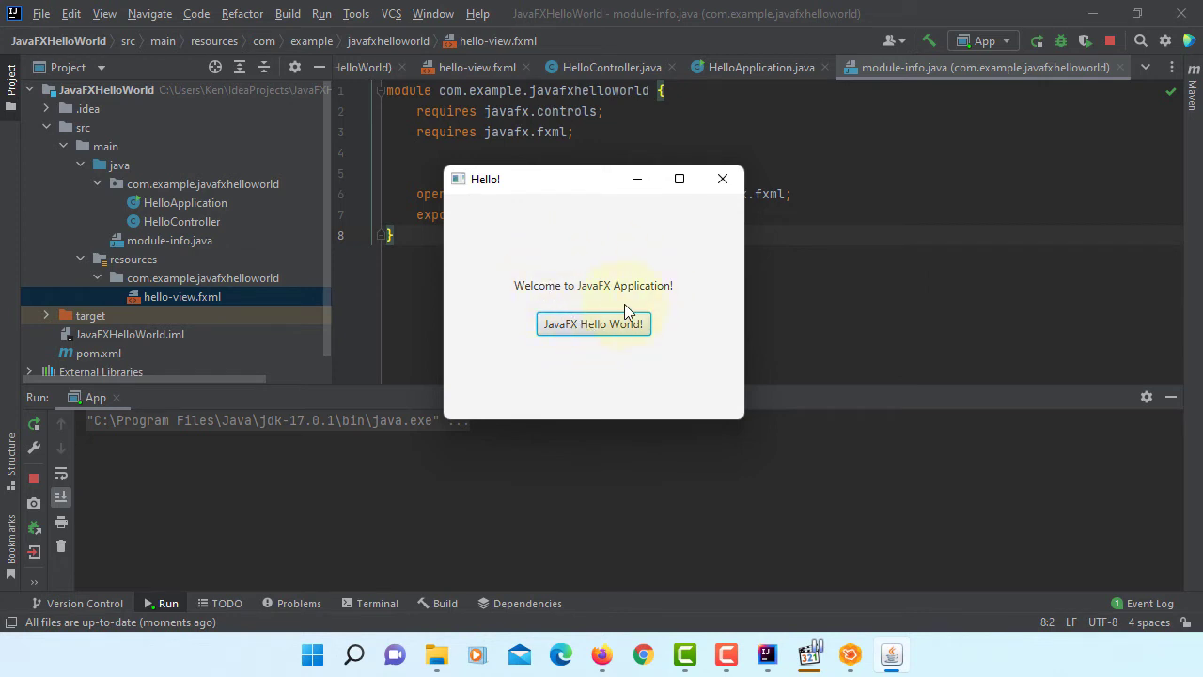
left_click(722, 180)
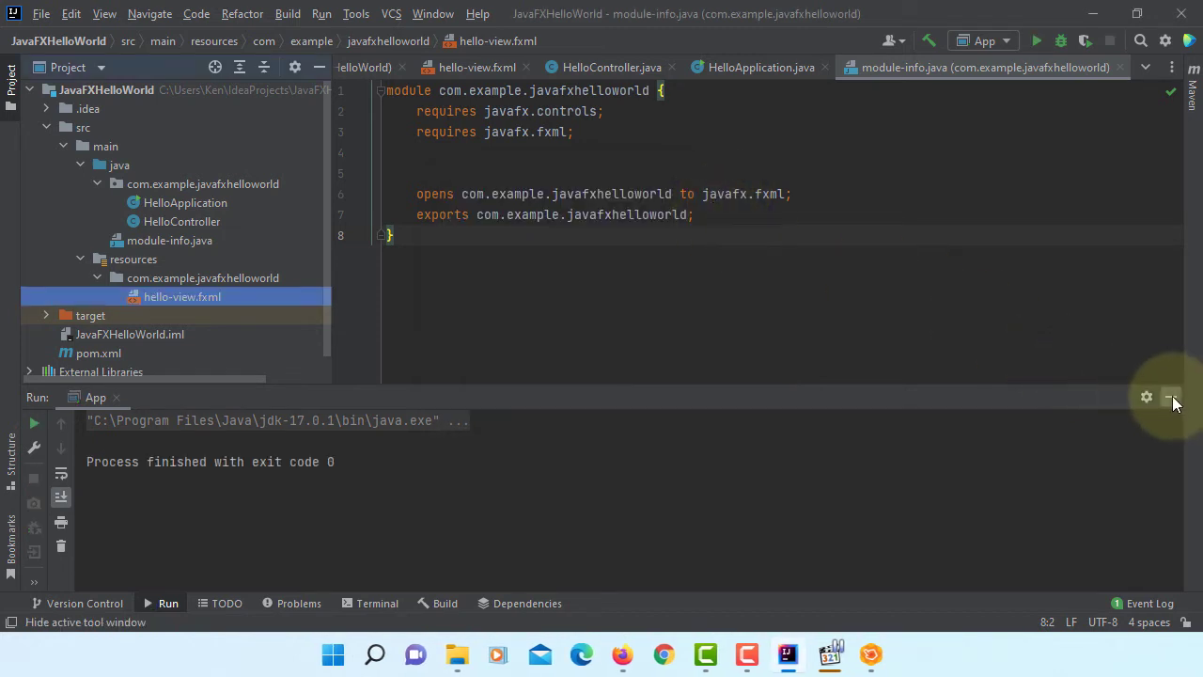
left_click(1170, 398)
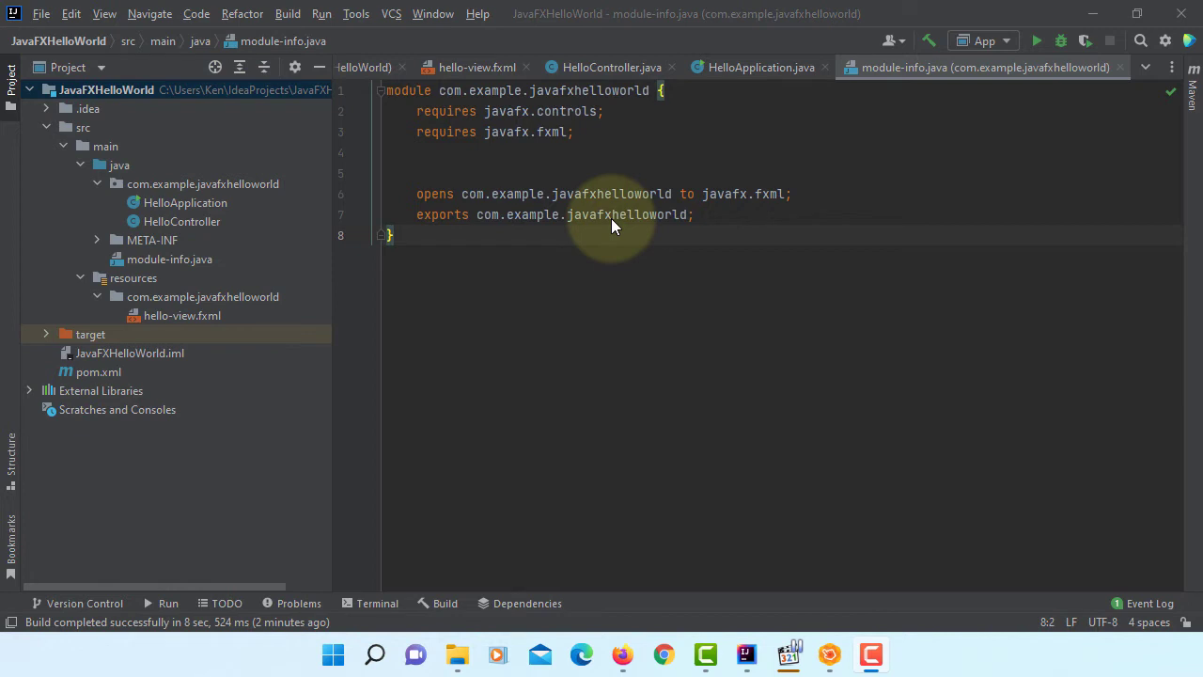
- Safe-delete module-info.java from the project's java source folder, searching for usages in comments and strings
left_click(177, 258)
right_click(177, 256)
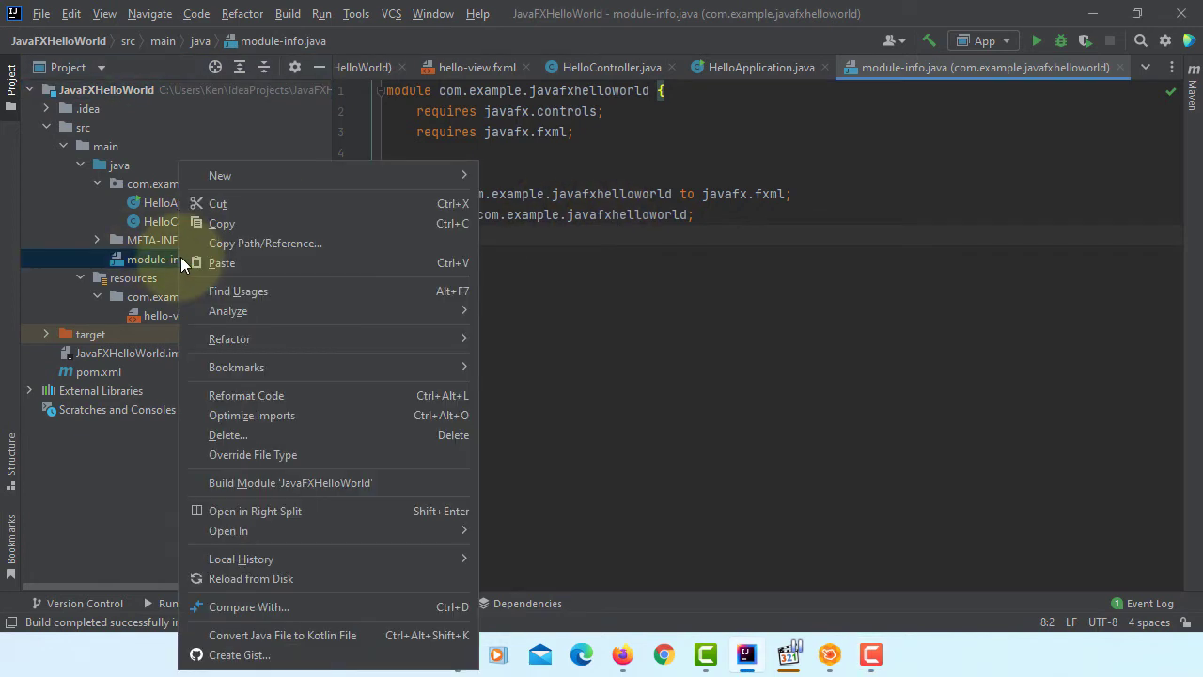
mouse_move(411, 345)
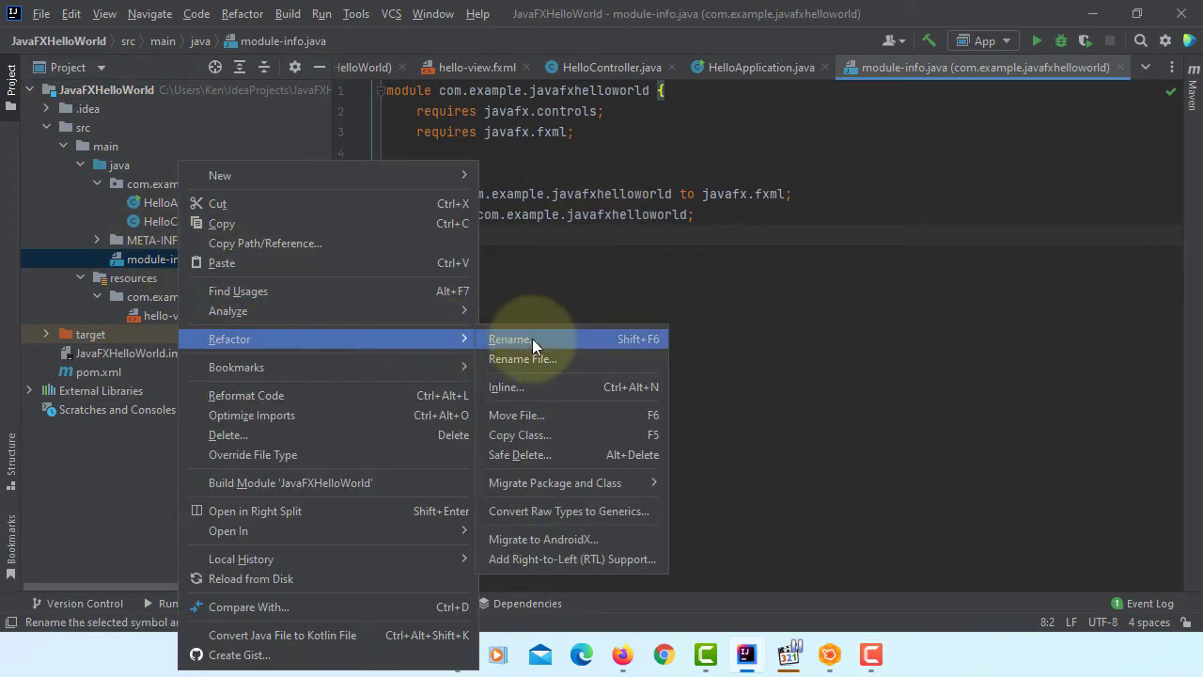
left_click(572, 455)
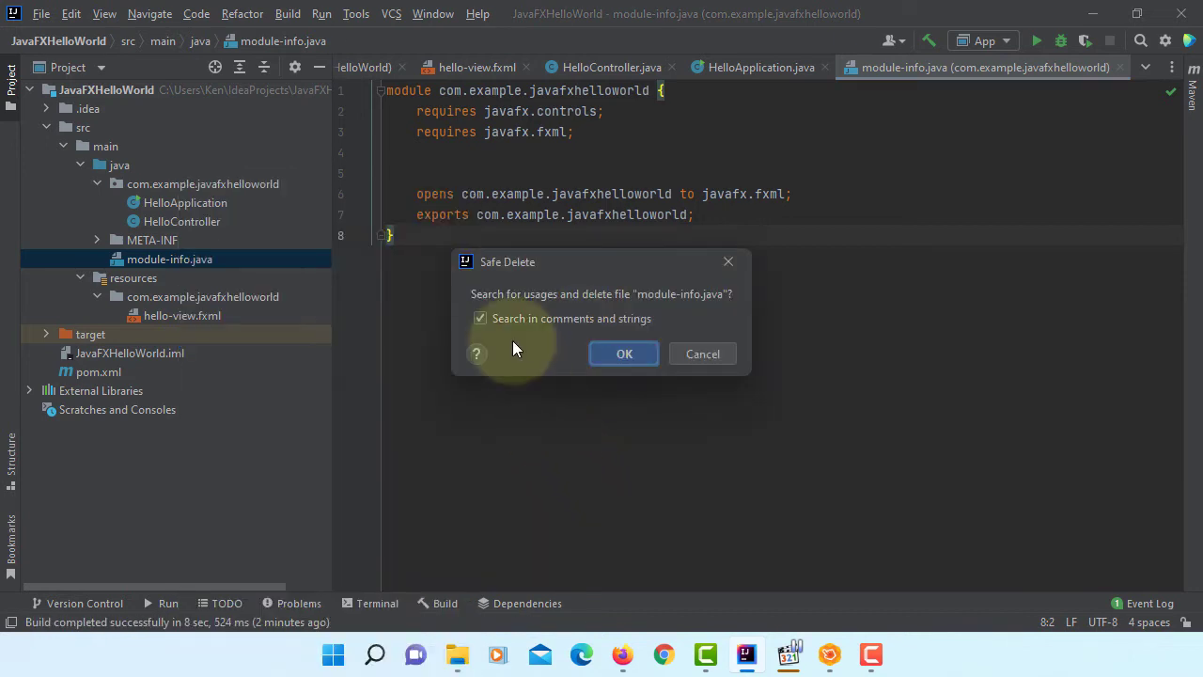
left_click(622, 352)
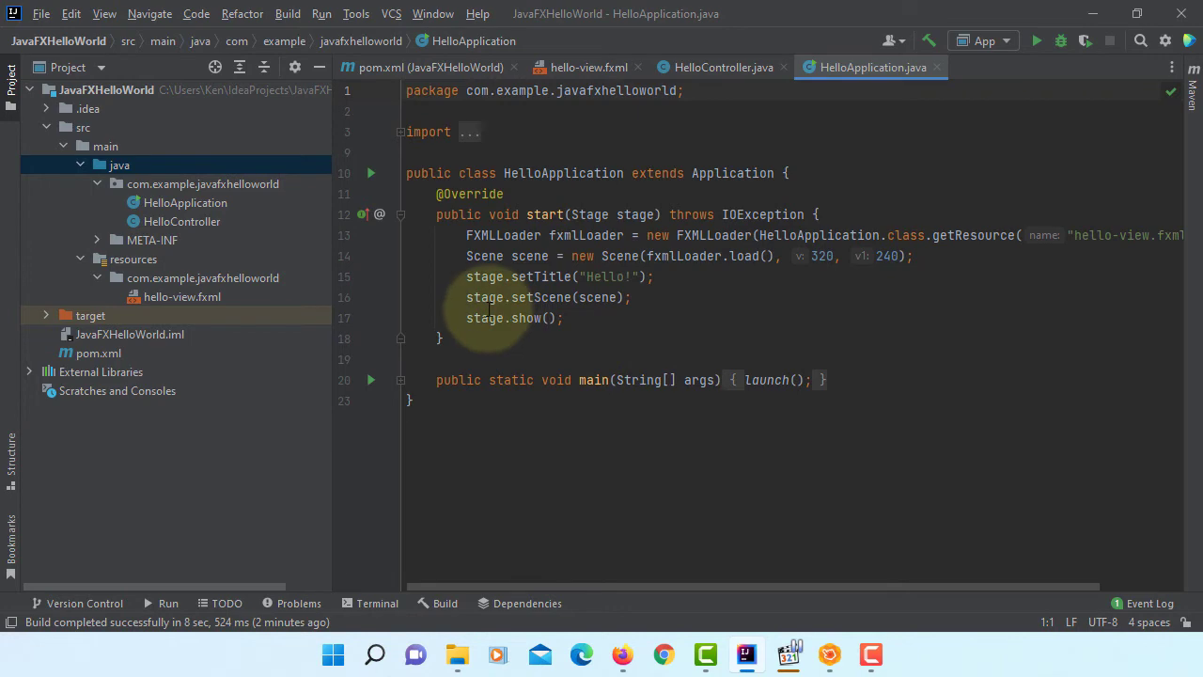
- Remove all the Maven libraries from the project's Libraries in Project Structure
left_click(41, 15)
left_click(53, 138)
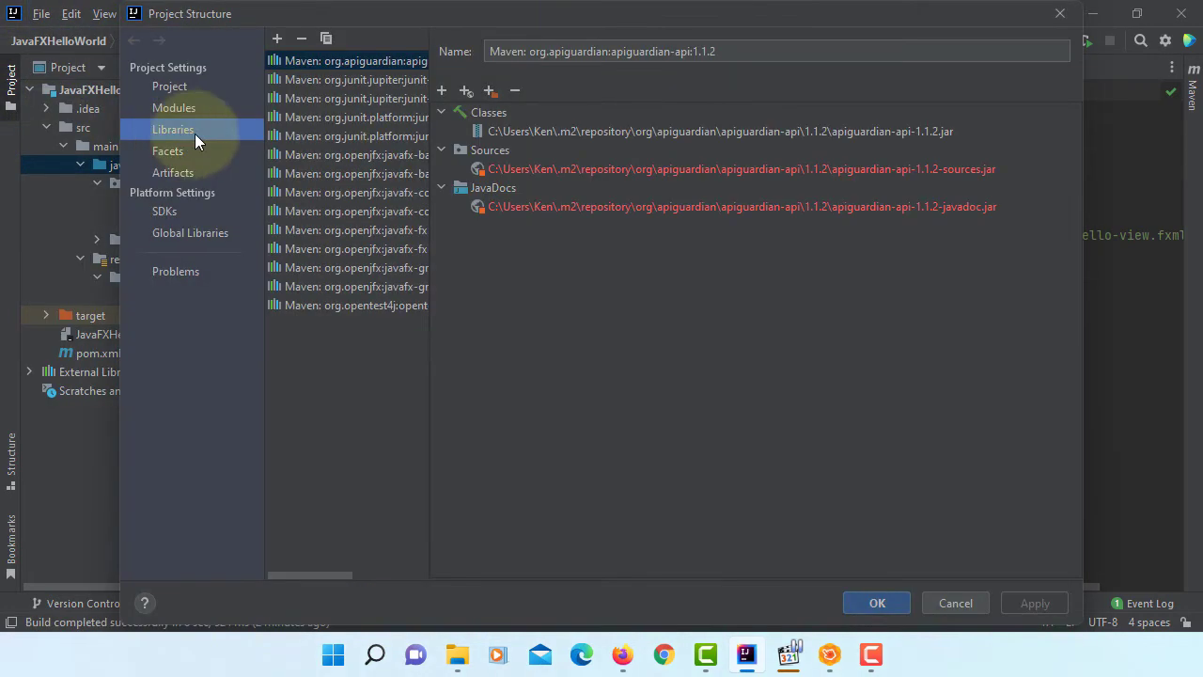
left_click(374, 304, "shift")
left_click(300, 39)
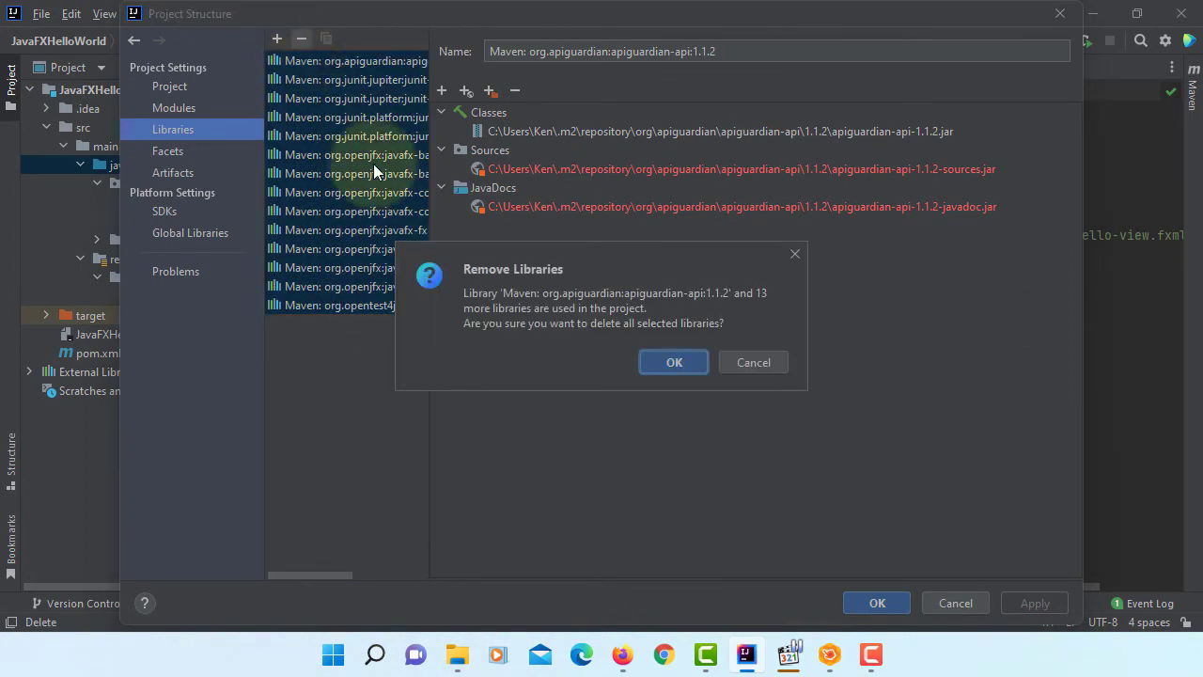
left_click(665, 357)
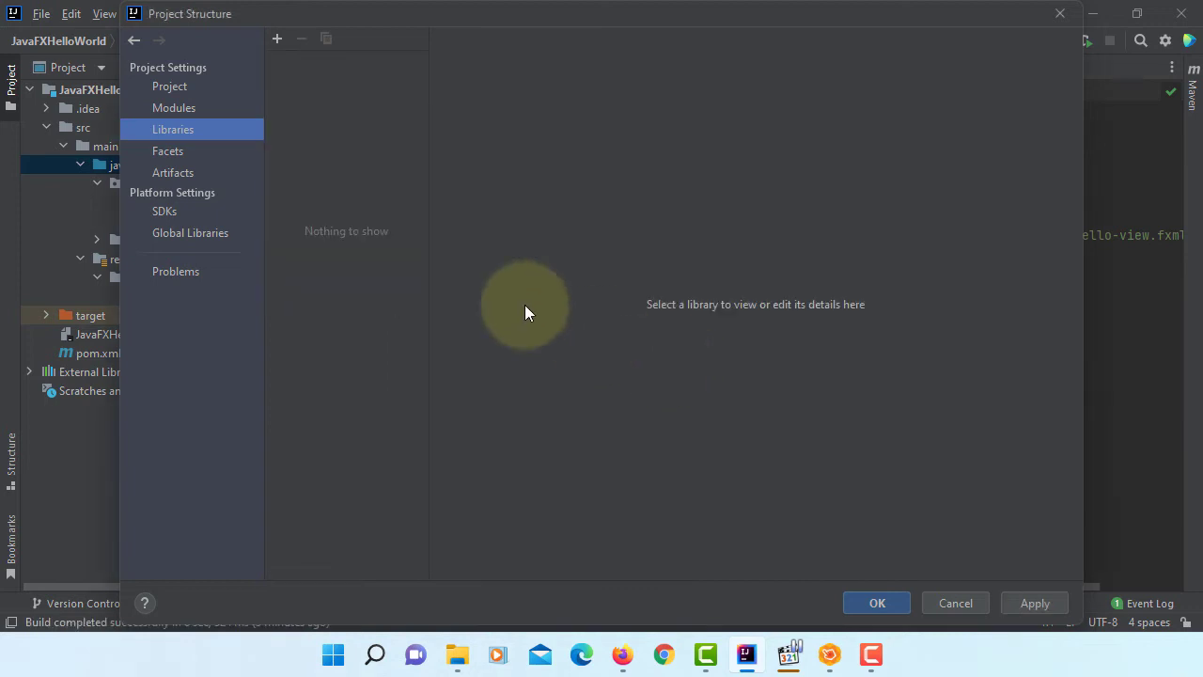
- Add a new Java project library from the folder C:\Program Files\Java\javafx-sdk-17.0.1\lib
left_click(276, 38)
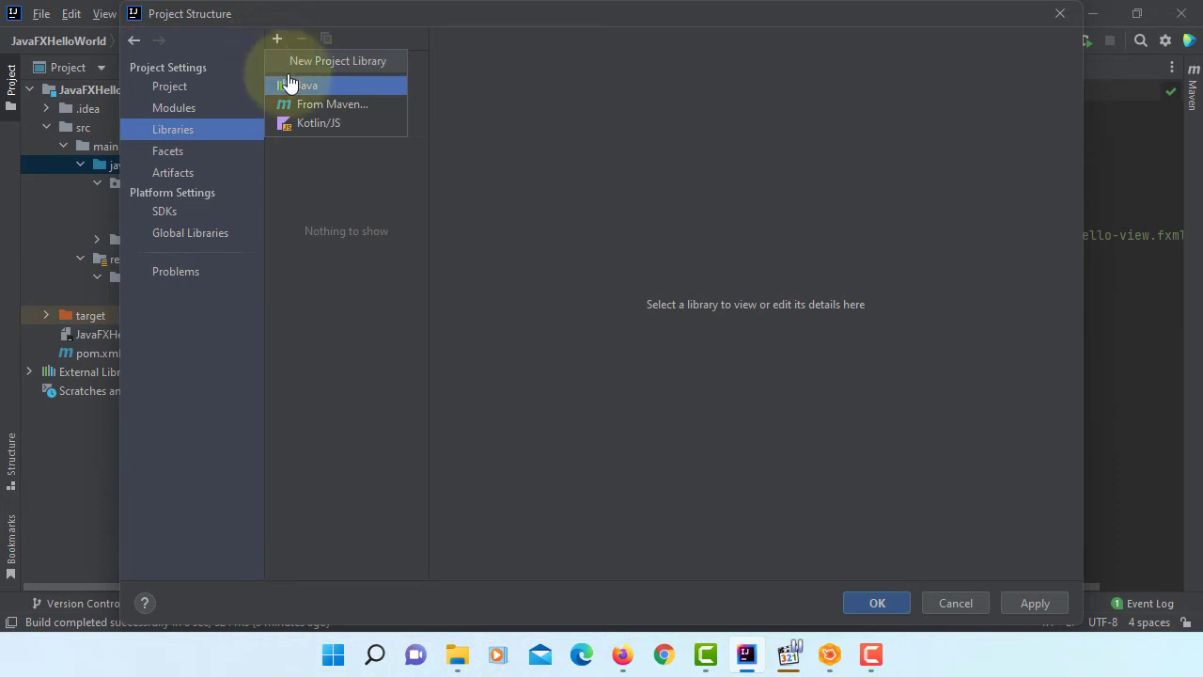
left_click(373, 90)
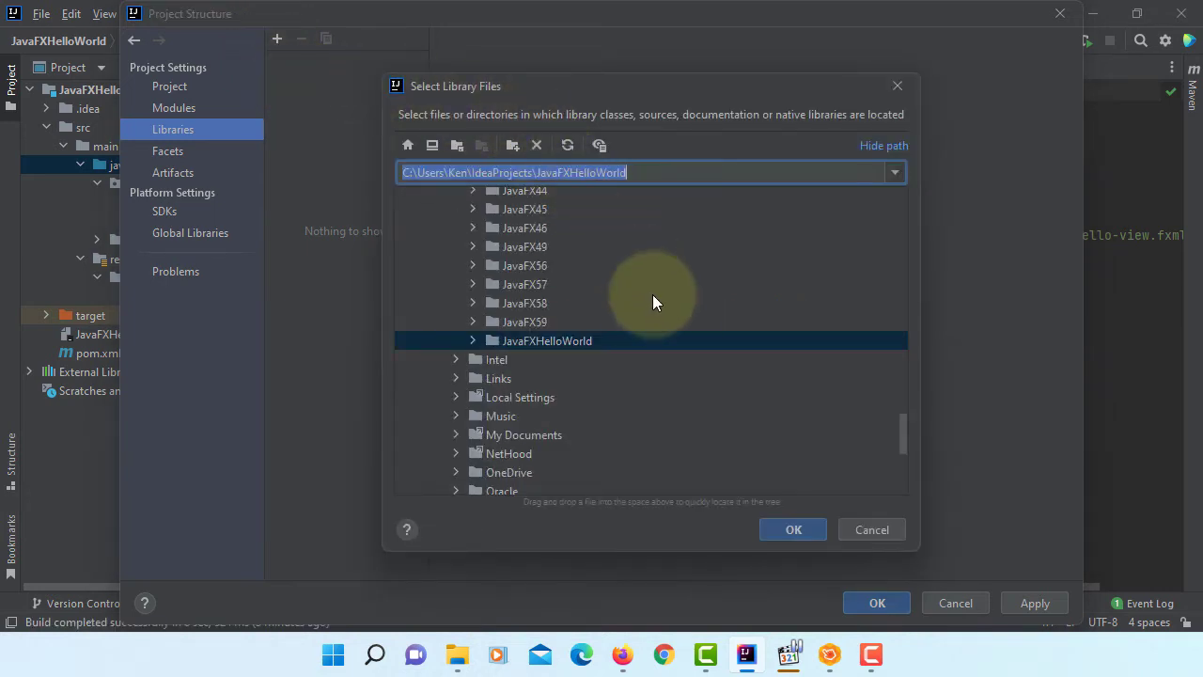
scroll(653, 296, "up", 5)
scroll(652, 301, "up", 20)
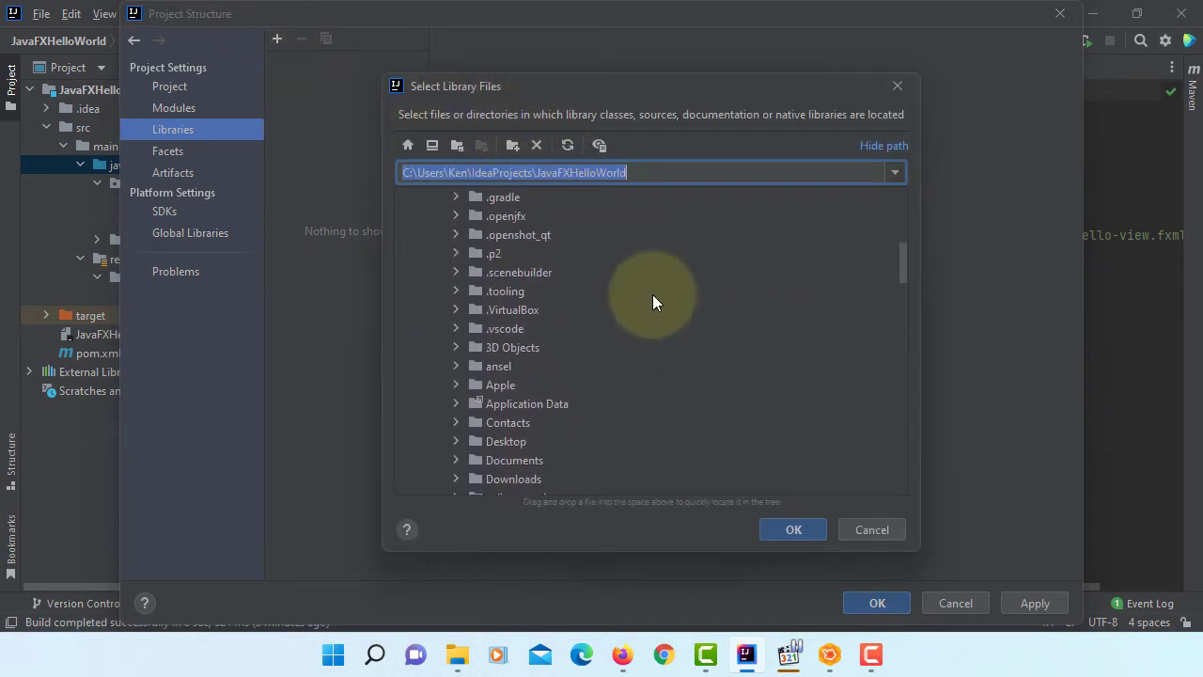
scroll(652, 294, "up", 3)
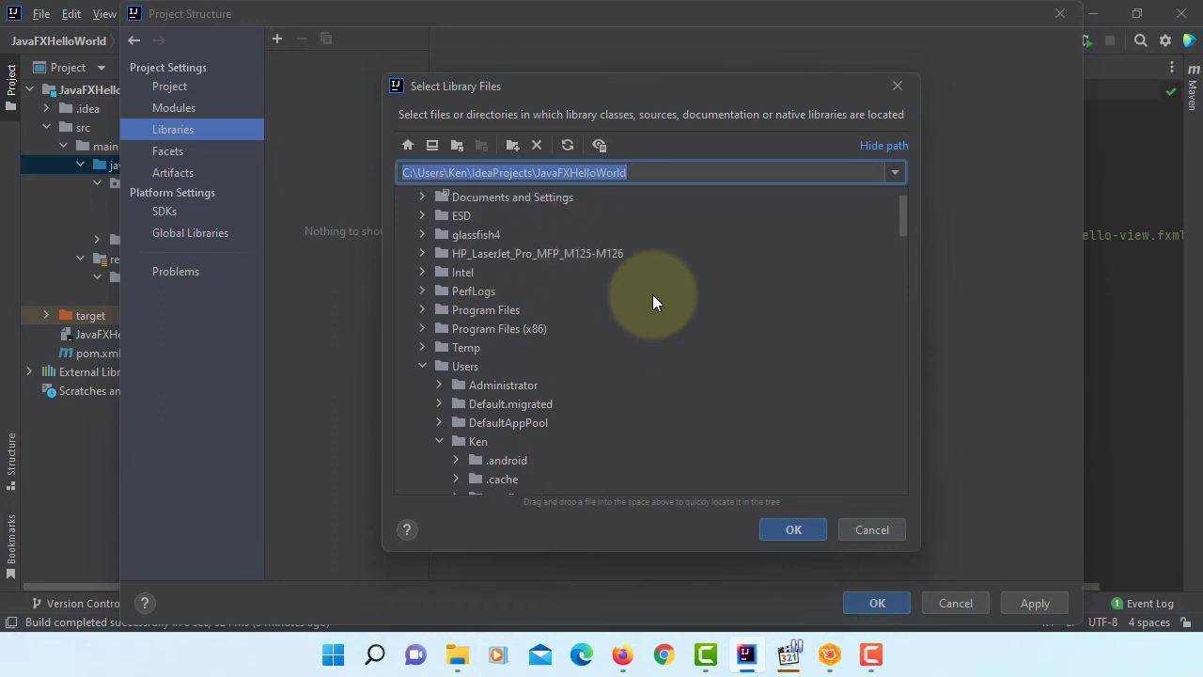
double_click(508, 307)
scroll(527, 313, "down", 6)
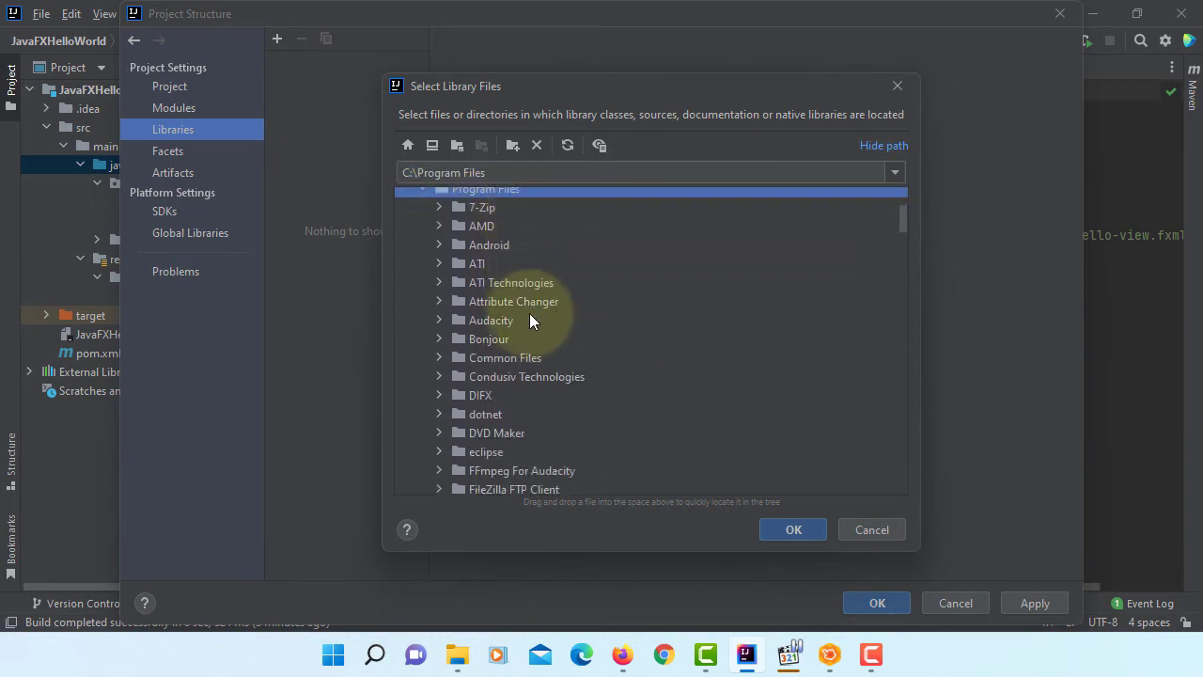
scroll(529, 316, "down", 3)
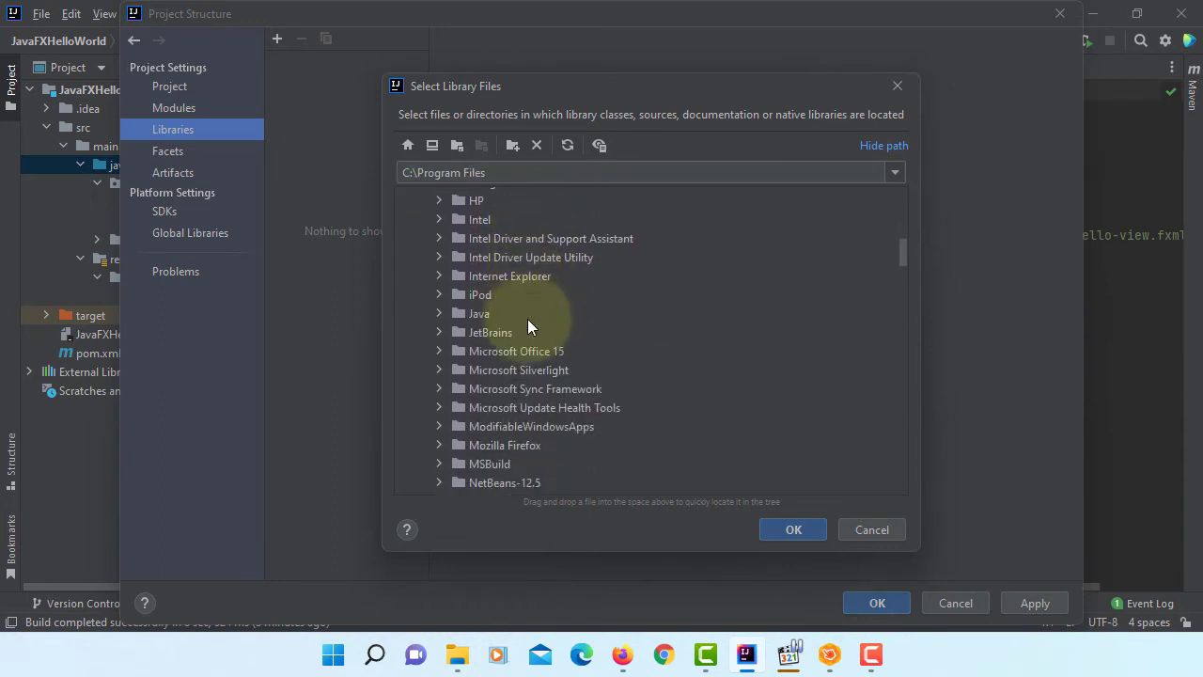
double_click(471, 292)
double_click(526, 309)
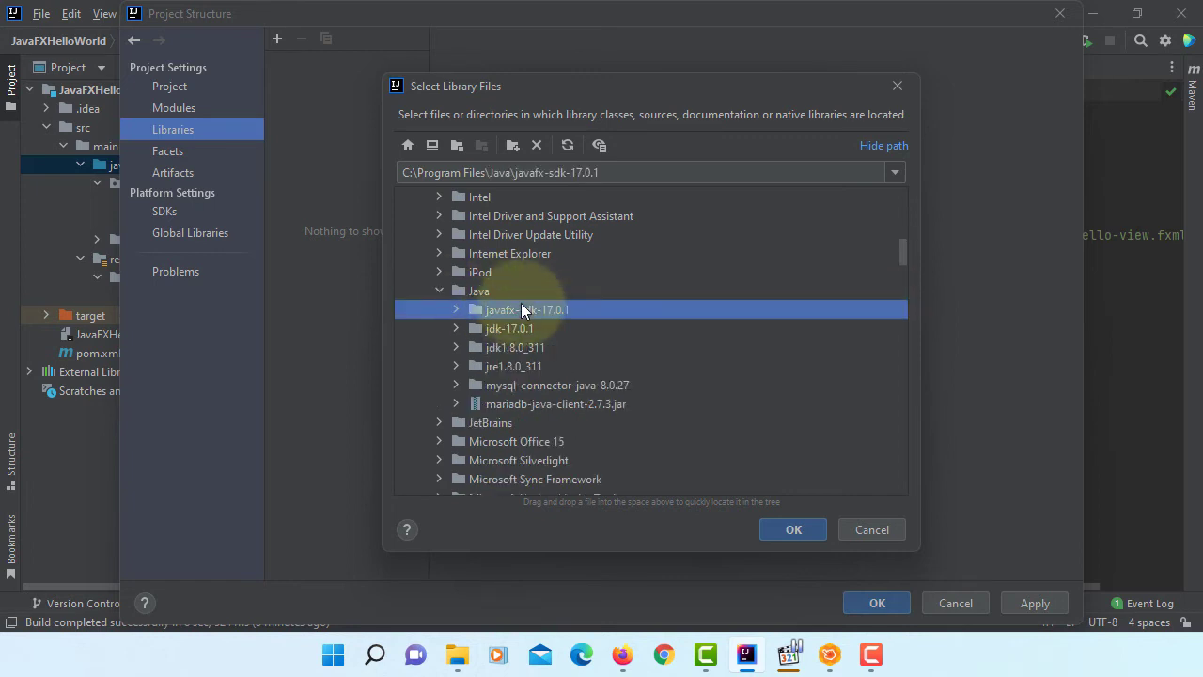
scroll(526, 331, "down", 1)
left_click(505, 309)
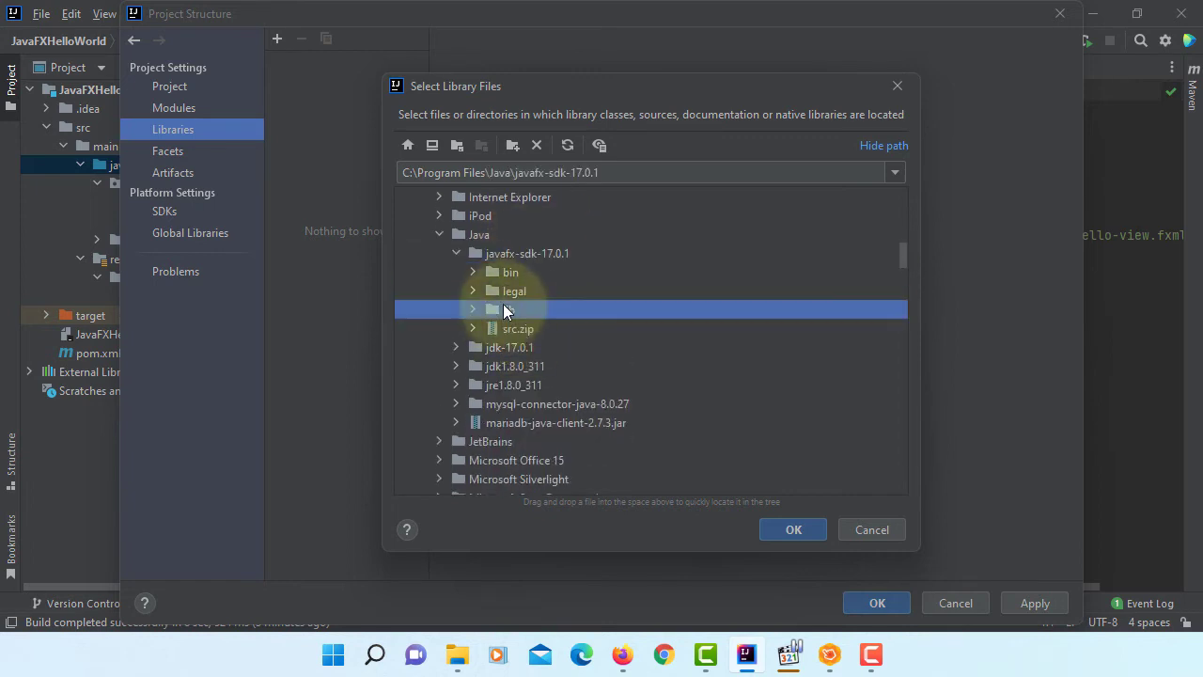
left_click(794, 528)
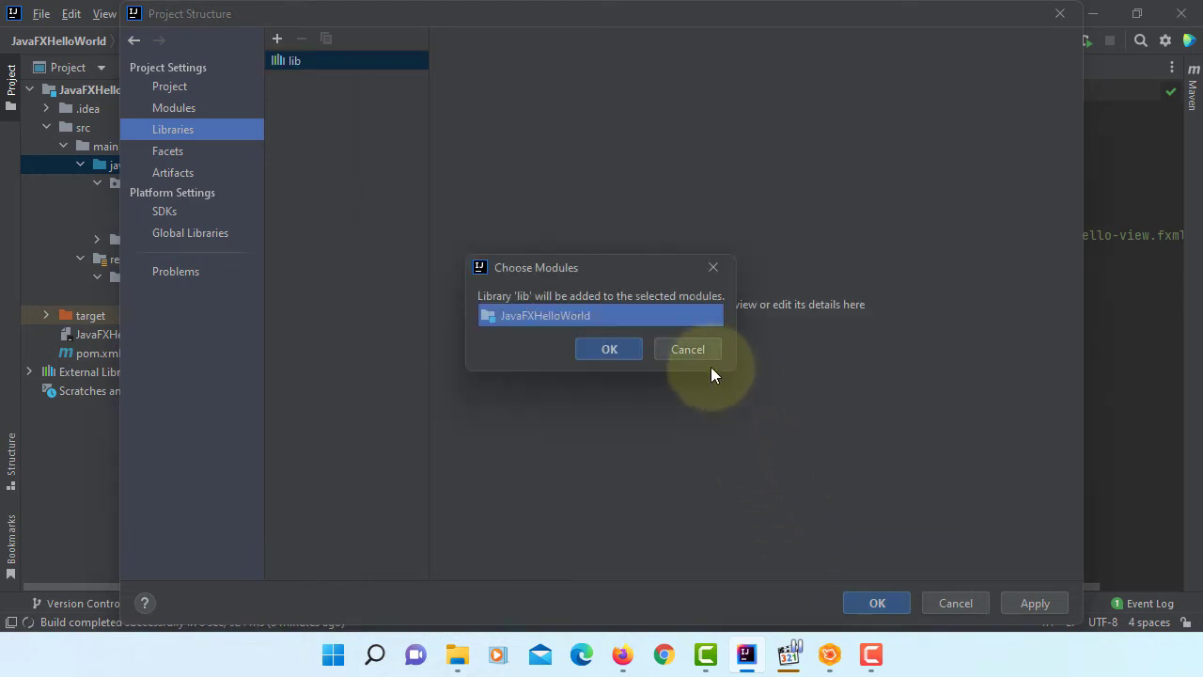
- Add the lib library to the JavaFXHelloWorld module, apply the project structure changes and close the dialog
left_click(616, 349)
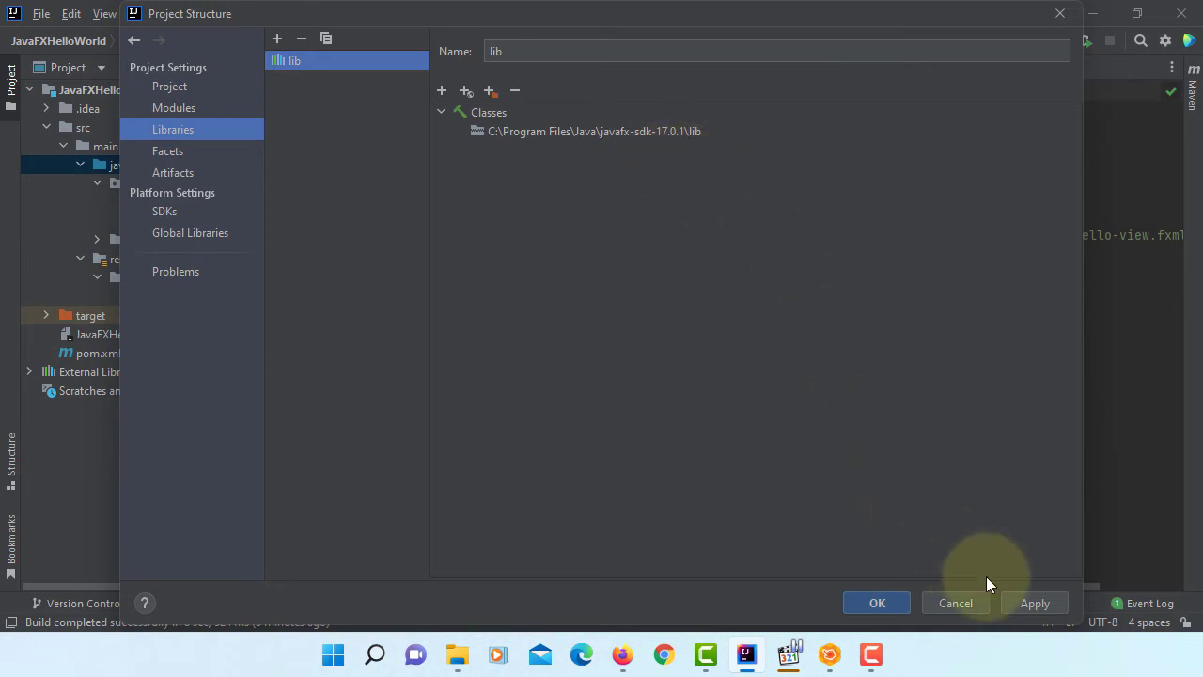
left_click(1023, 594)
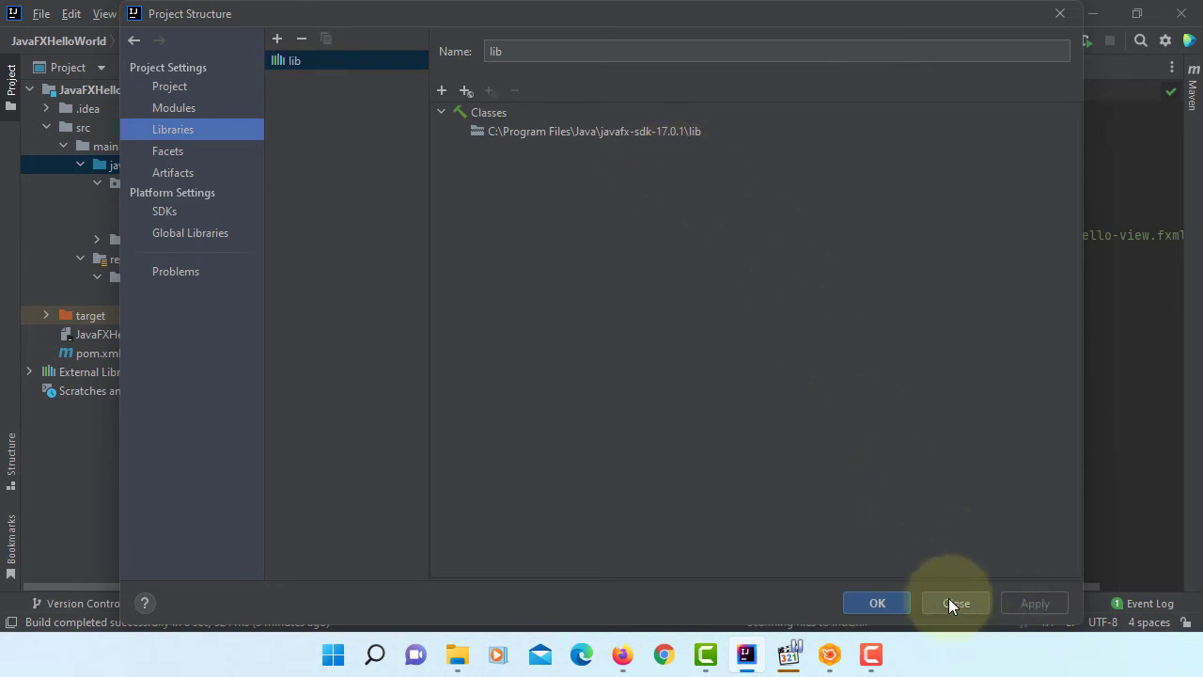
left_click(872, 602)
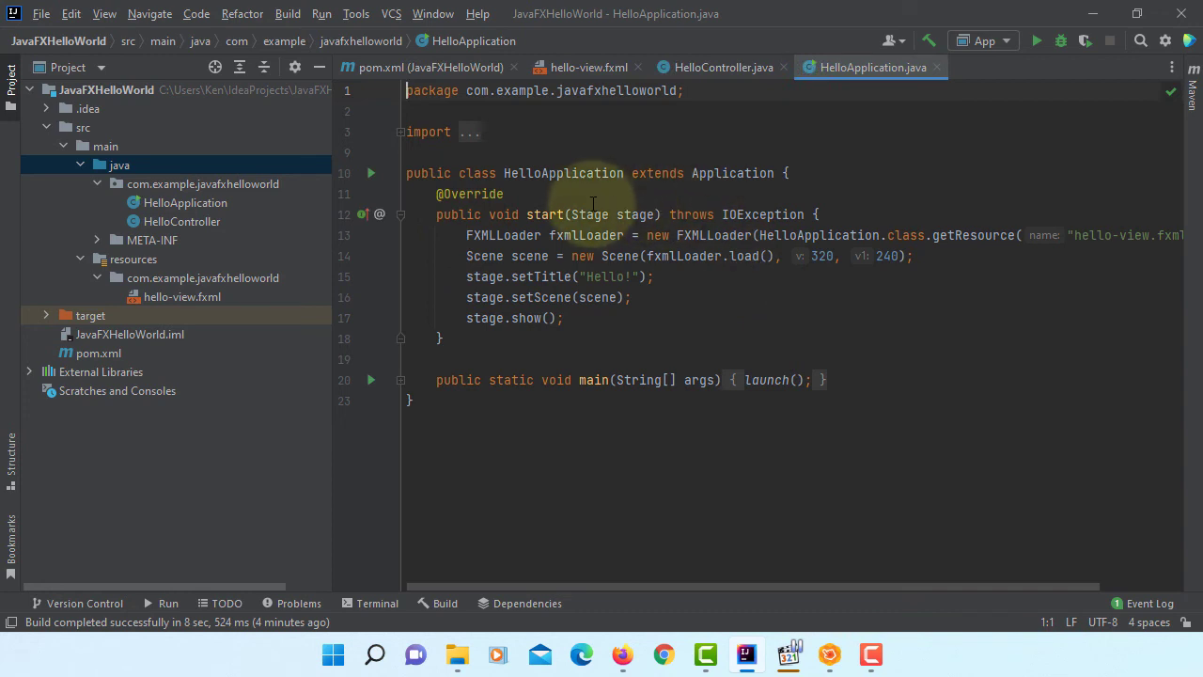
- Build the project and run App, checking the error line in the run output before hiding it
left_click(297, 15)
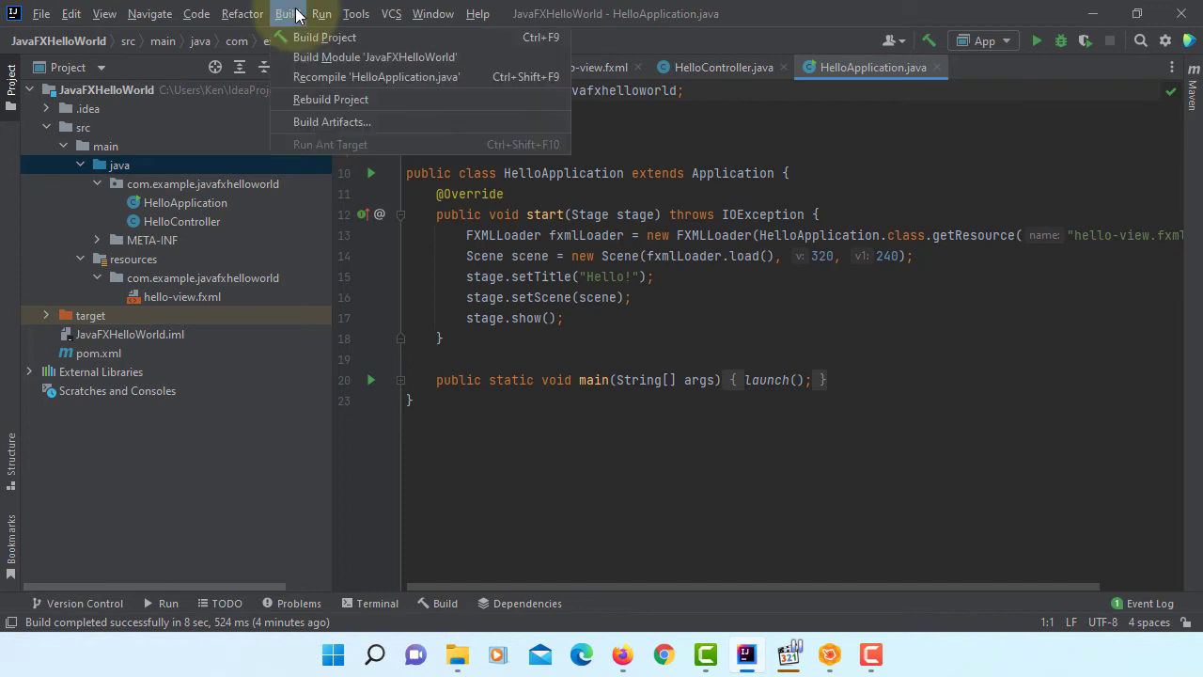
left_click(297, 38)
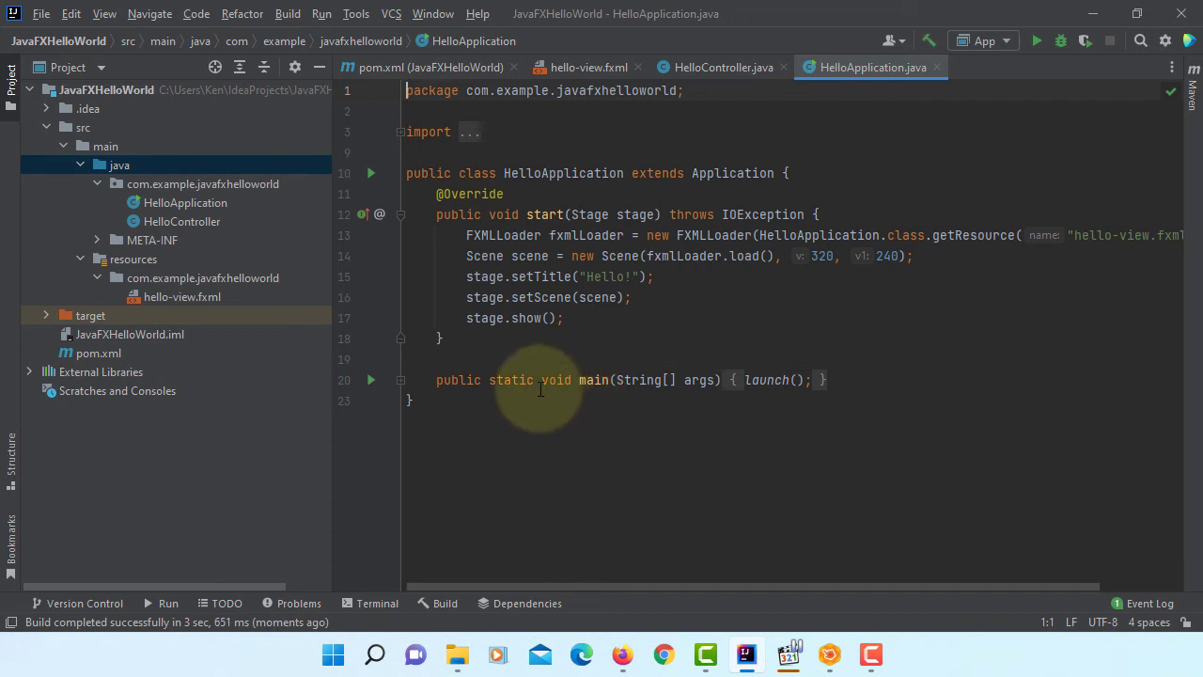
left_click(321, 17)
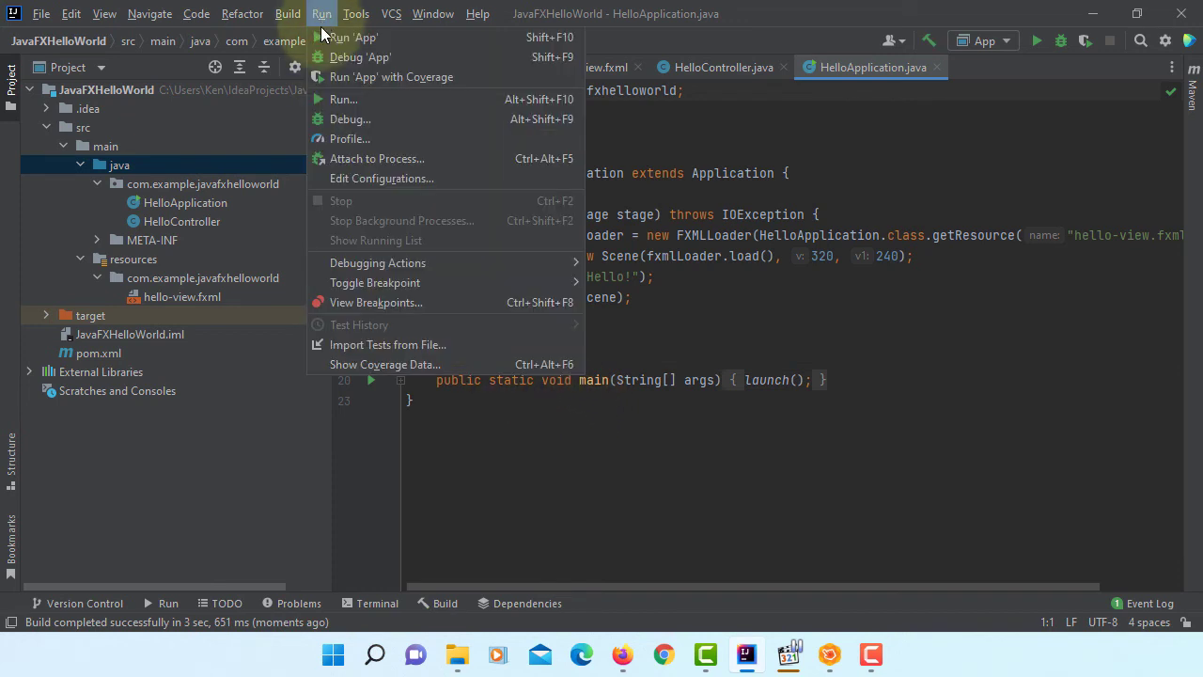
left_click(329, 38)
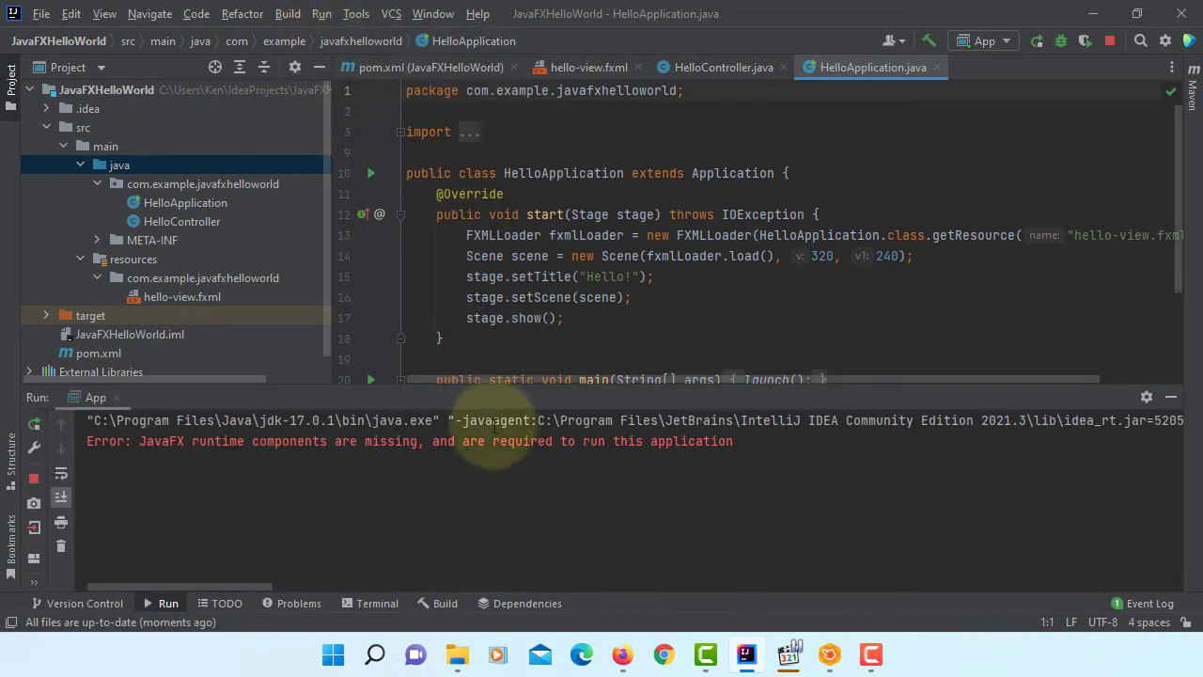
left_click_drag(84, 441, 752, 441)
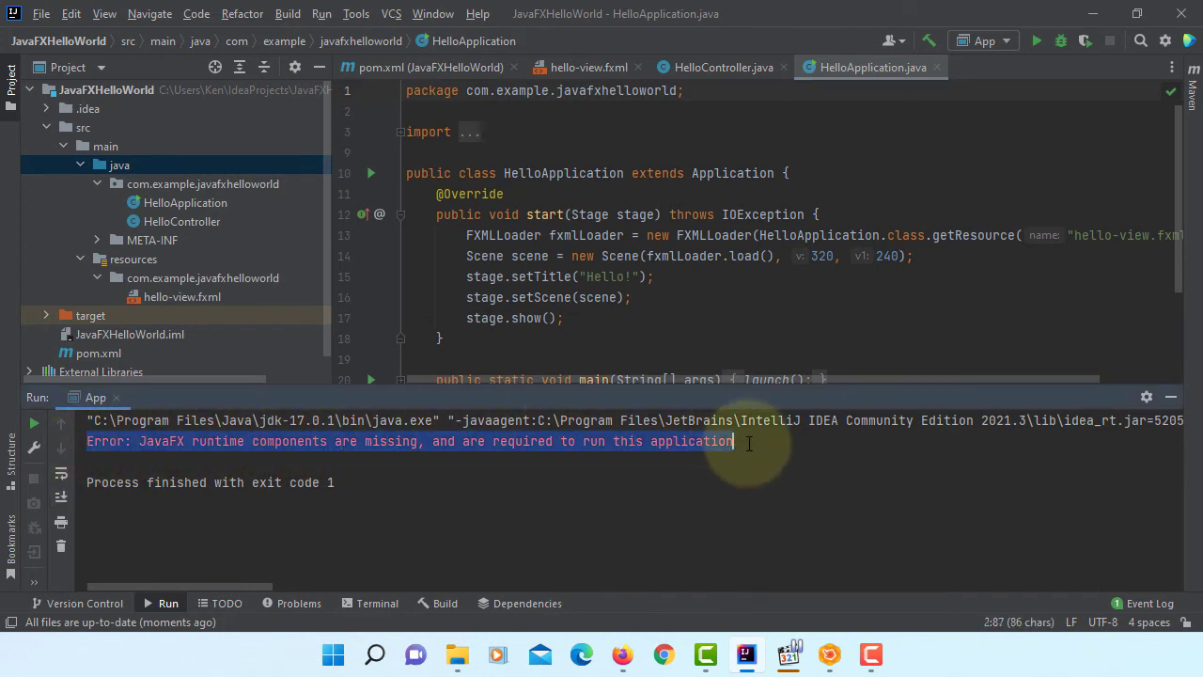
left_click(1170, 399)
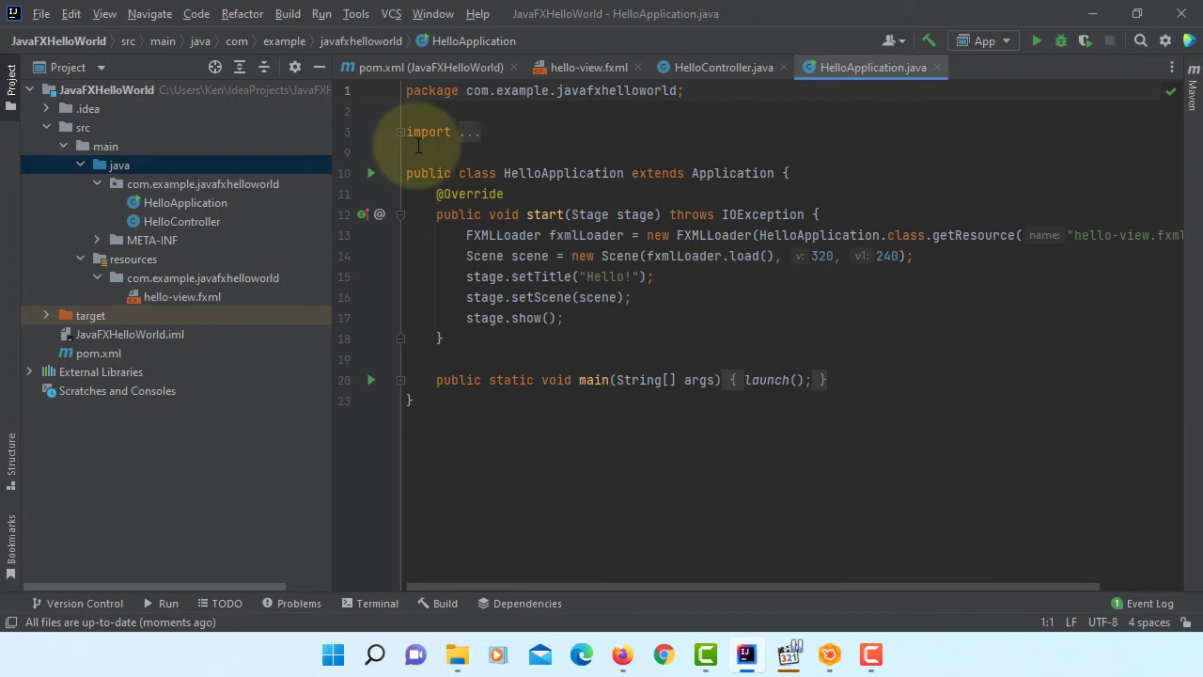
- Create an Application run configuration named App with HelloApplication as its main class
left_click(321, 15)
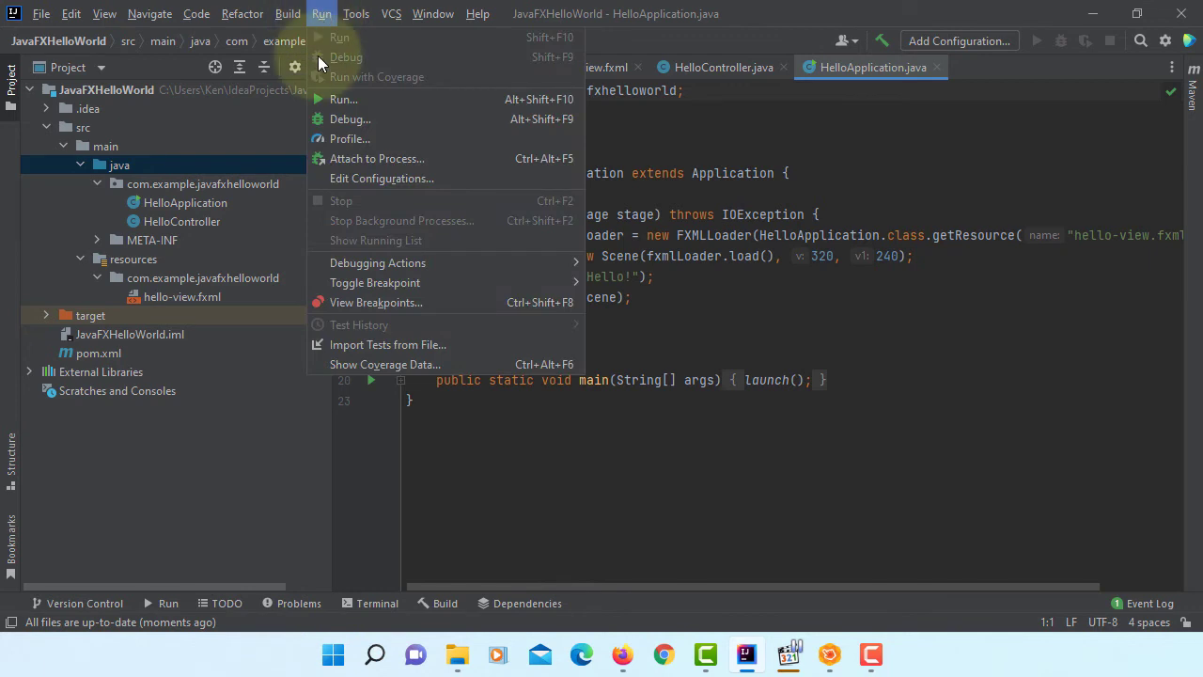
left_click(410, 179)
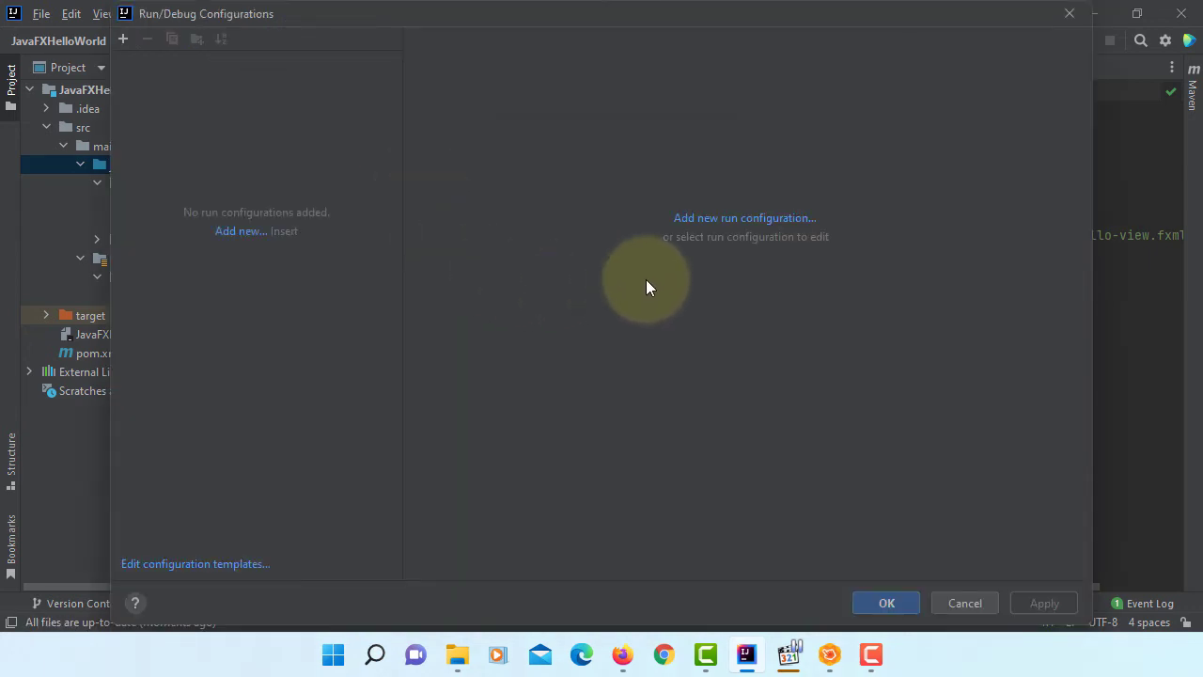
left_click(731, 219)
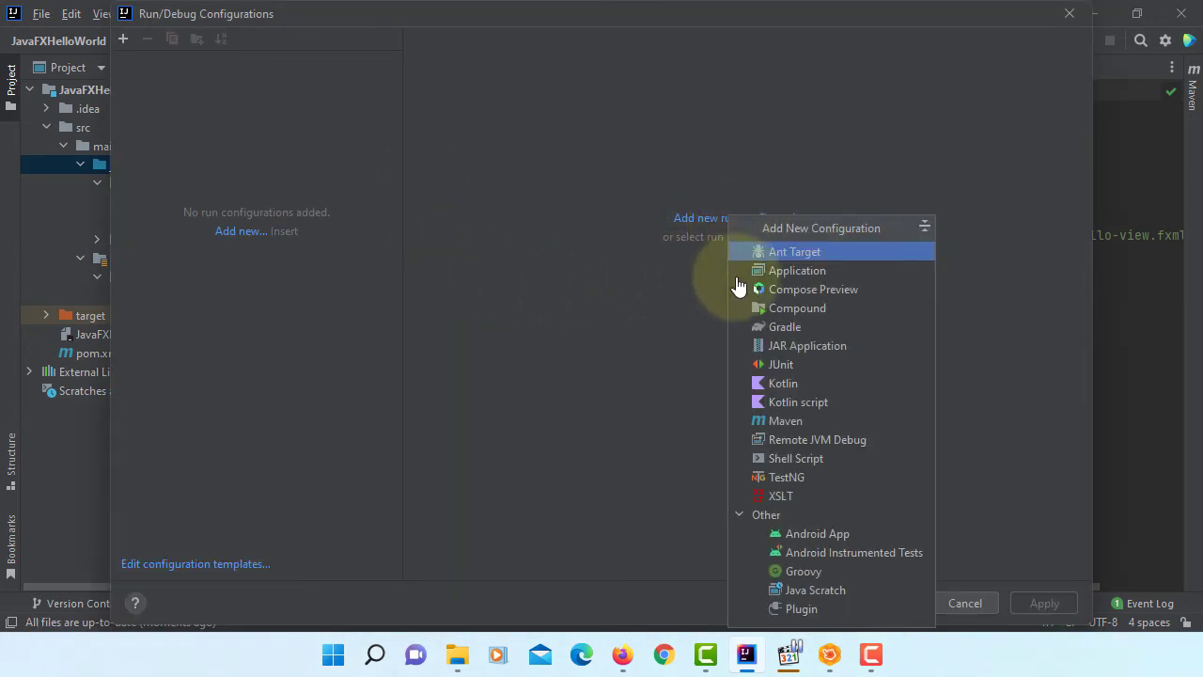
left_click(816, 271)
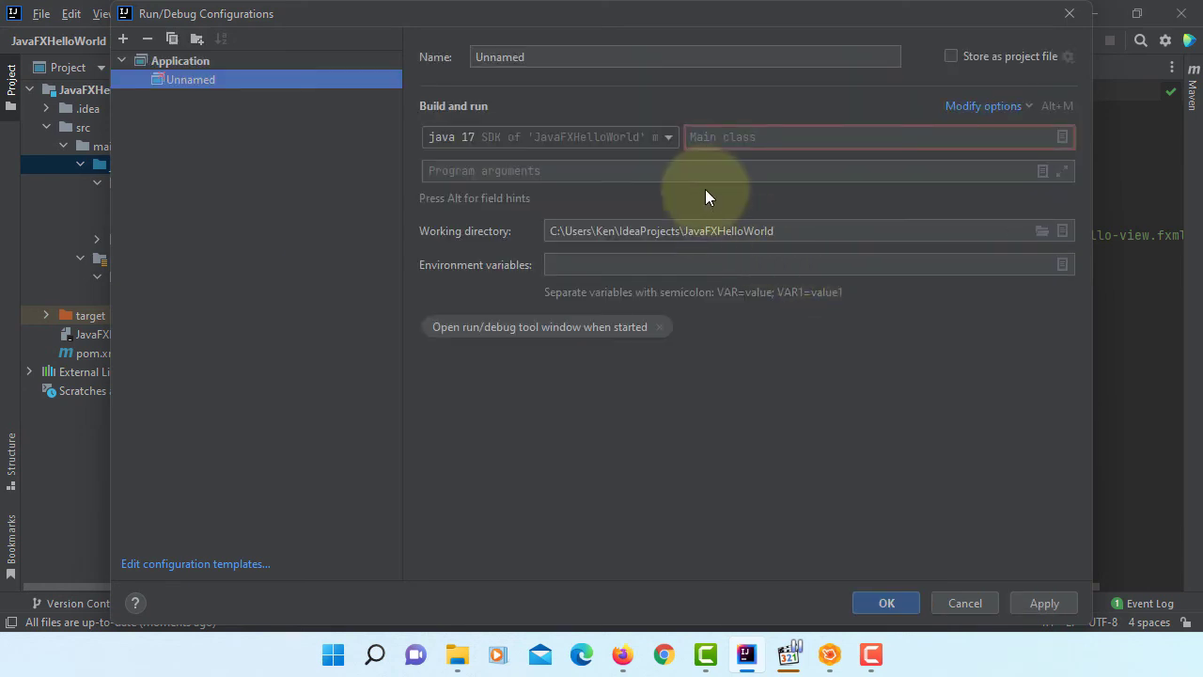
double_click(507, 56)
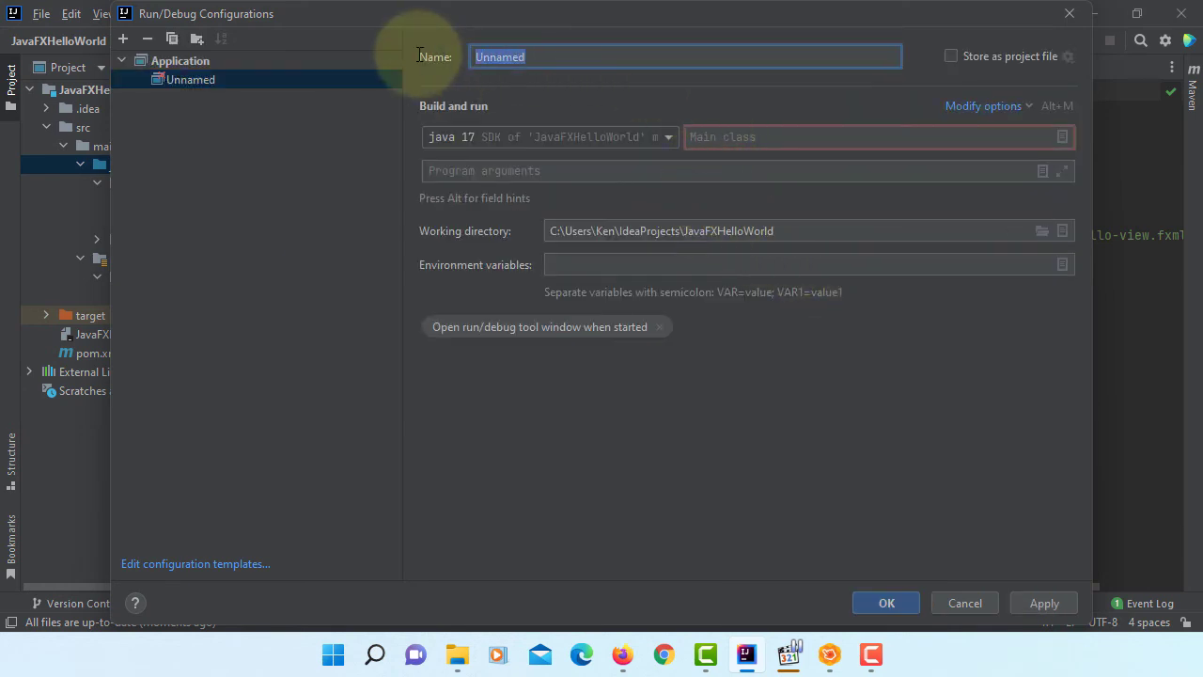
type("App")
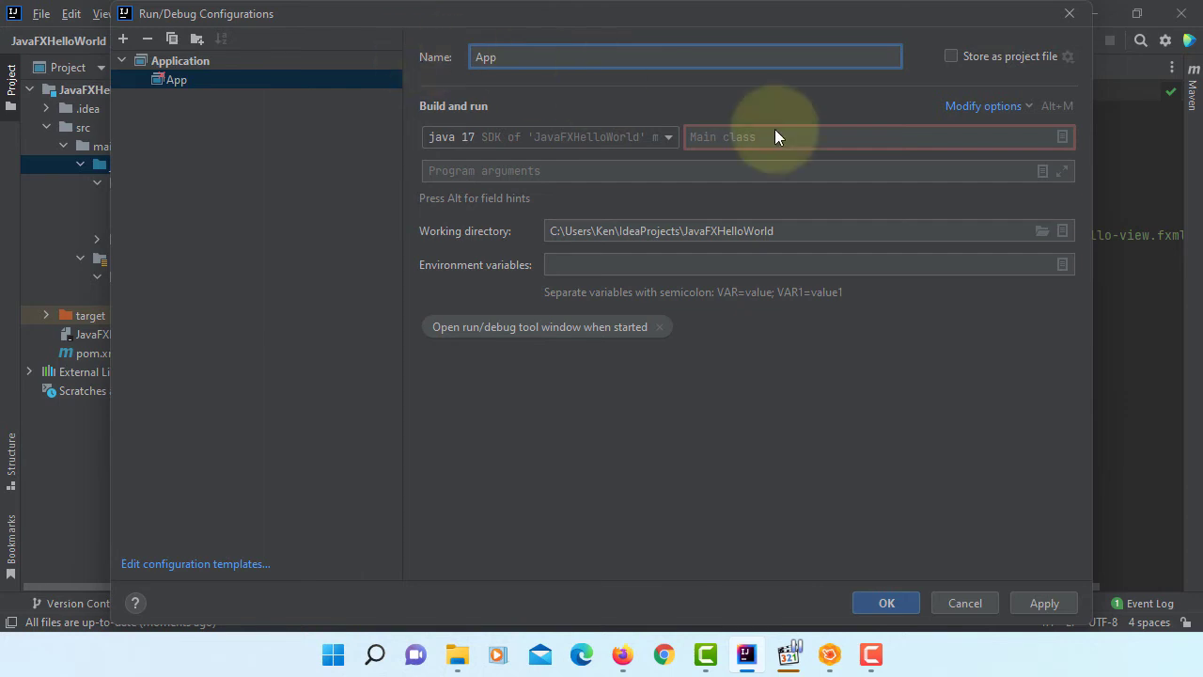
left_click(1060, 136)
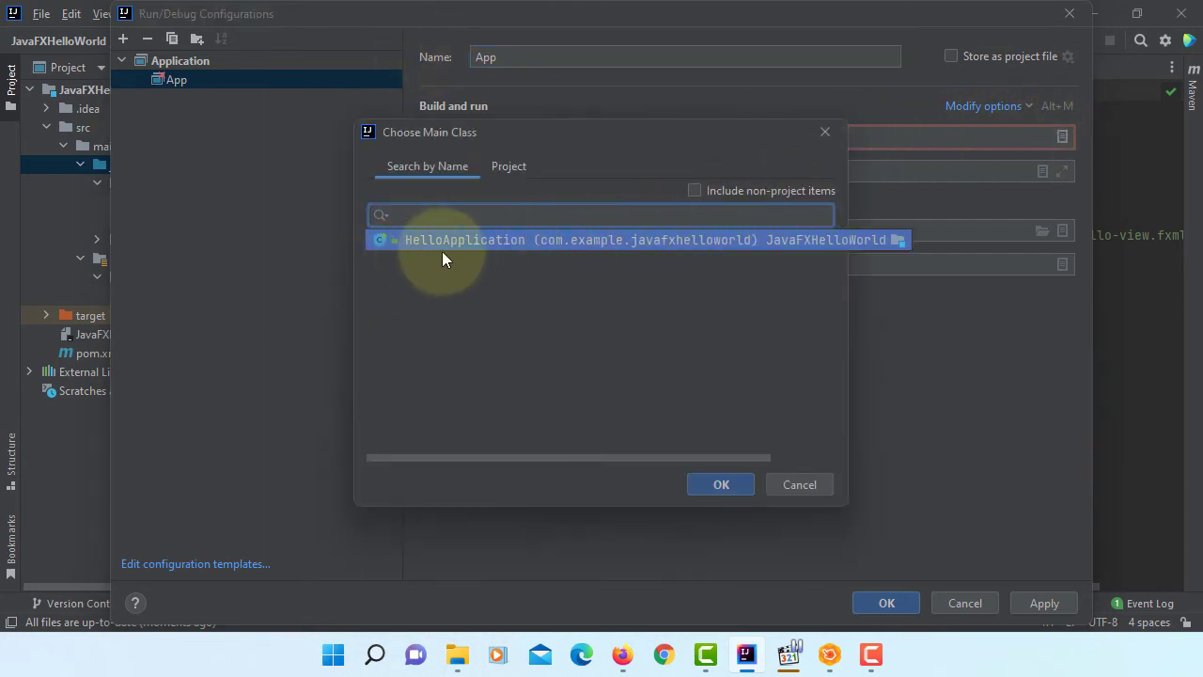
left_click(721, 484)
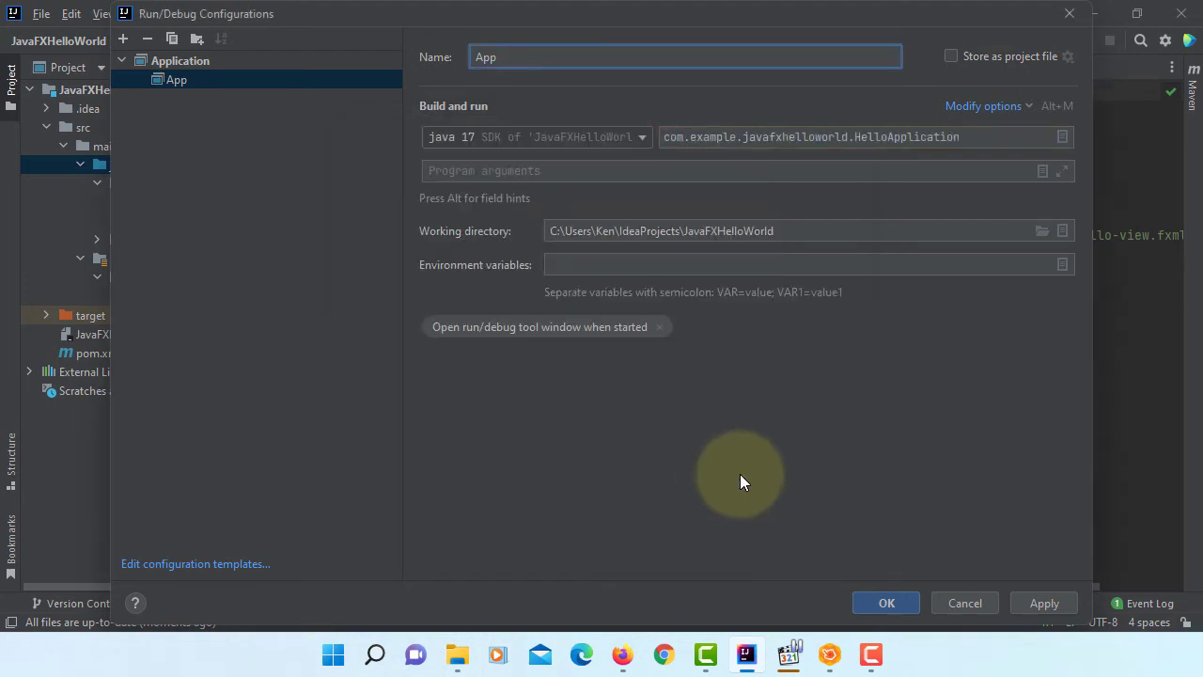
- Add VM options to the App configuration and start them with --module-path followed by empty double quotes
left_click(1029, 107)
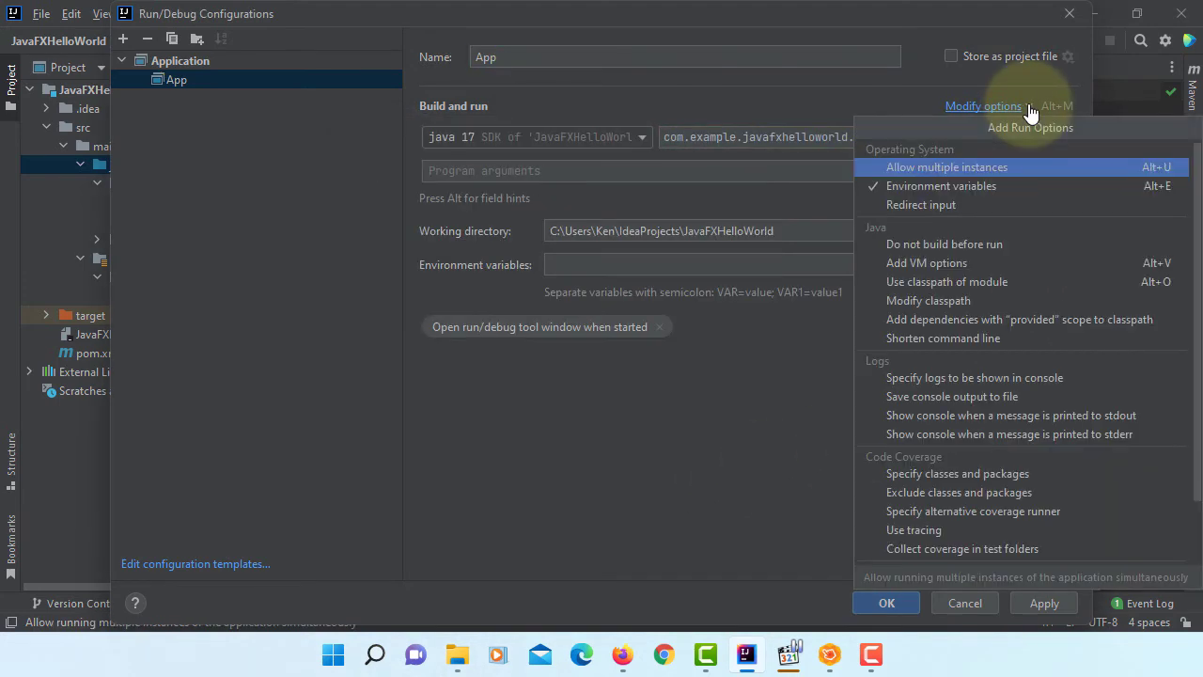
left_click(1029, 265)
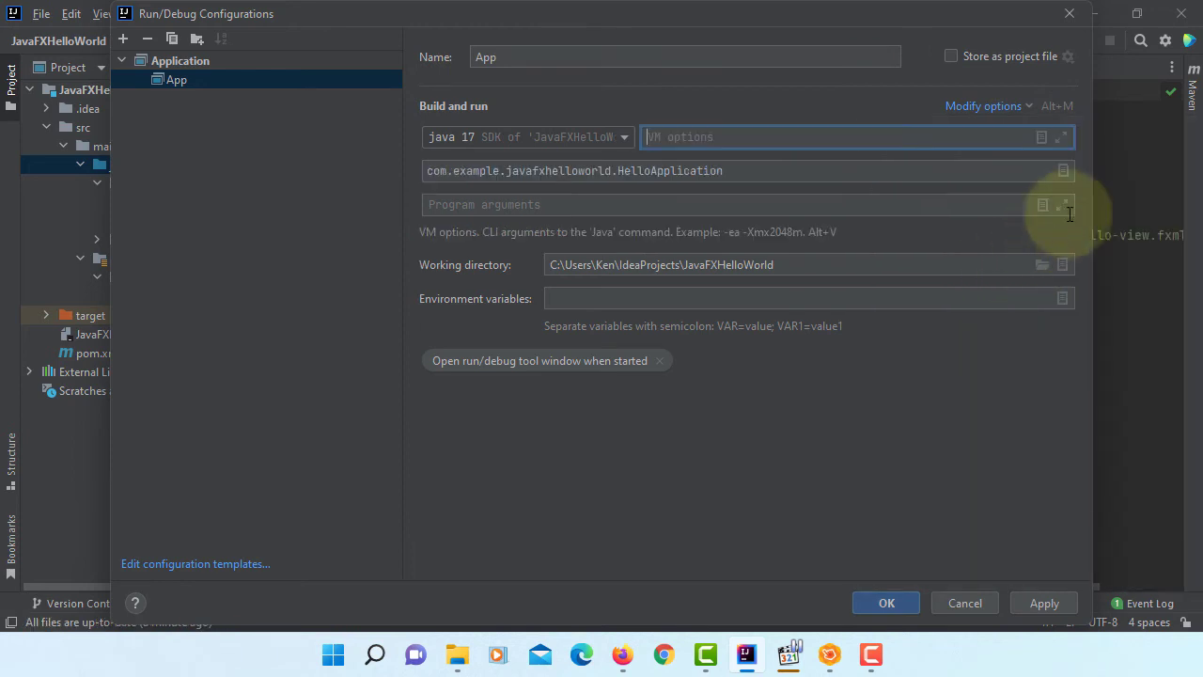
left_click(1062, 137)
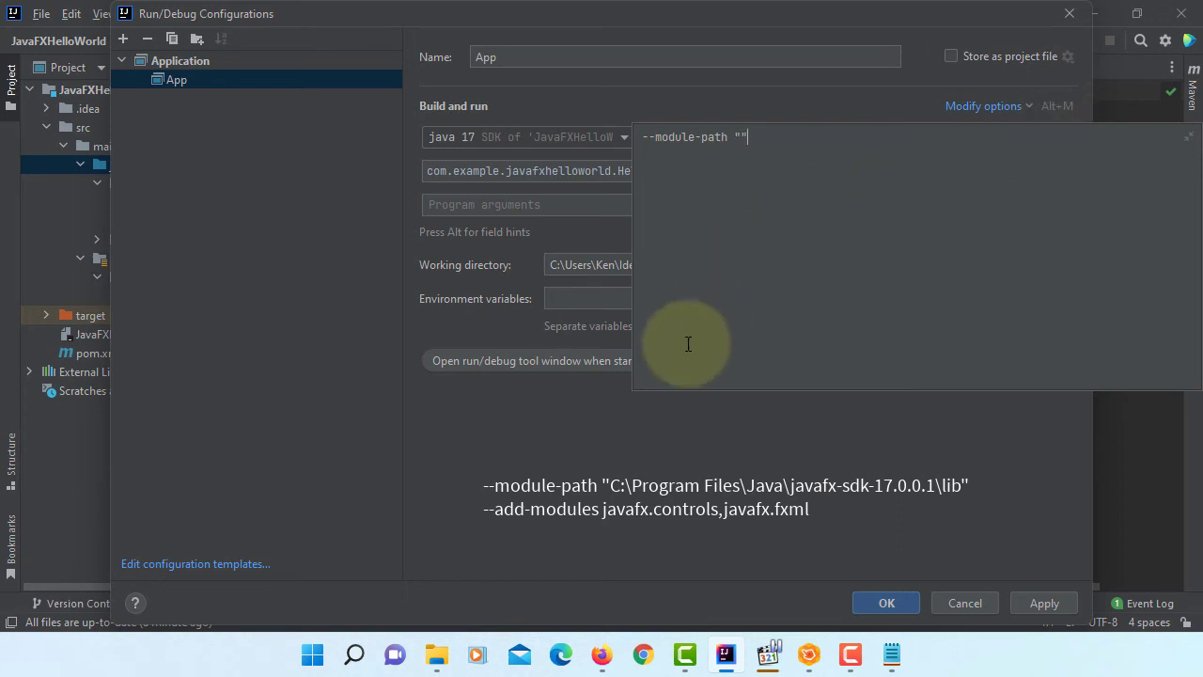
- Copy the javafx-sdk-17.0.1\lib folder path from File Explorer into the --module-path quotes and add the line --add-modules javafx.controls,javafx.fxml
left_click(453, 651)
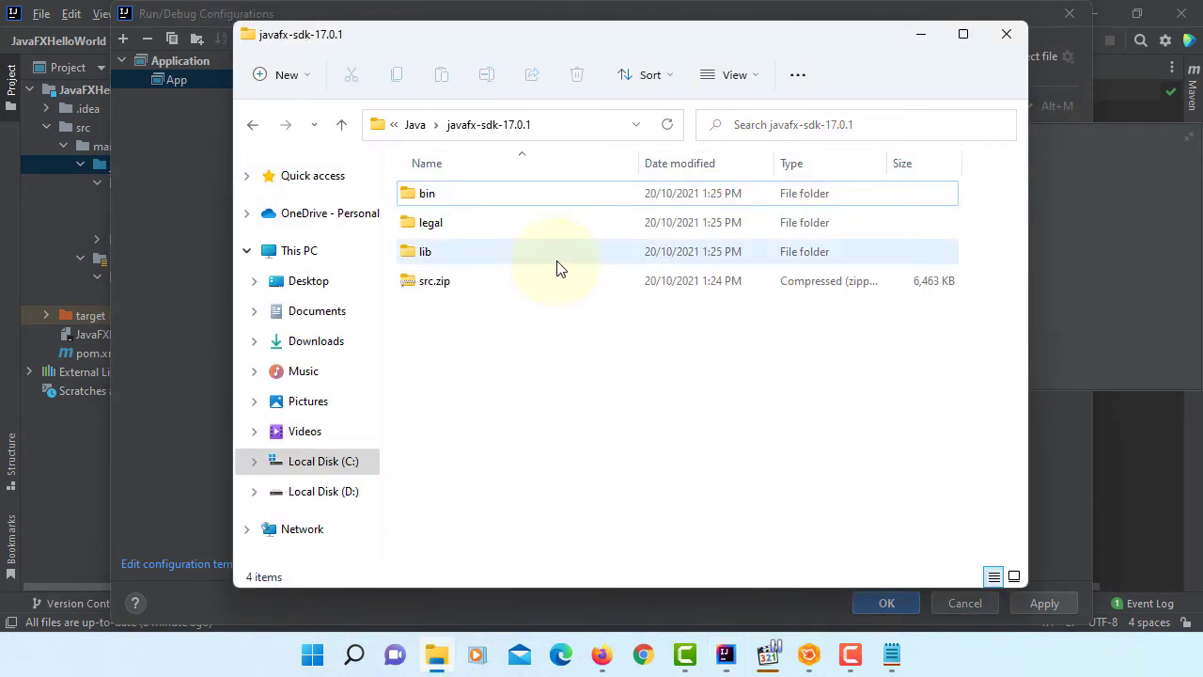
left_click(440, 253)
double_click(440, 253)
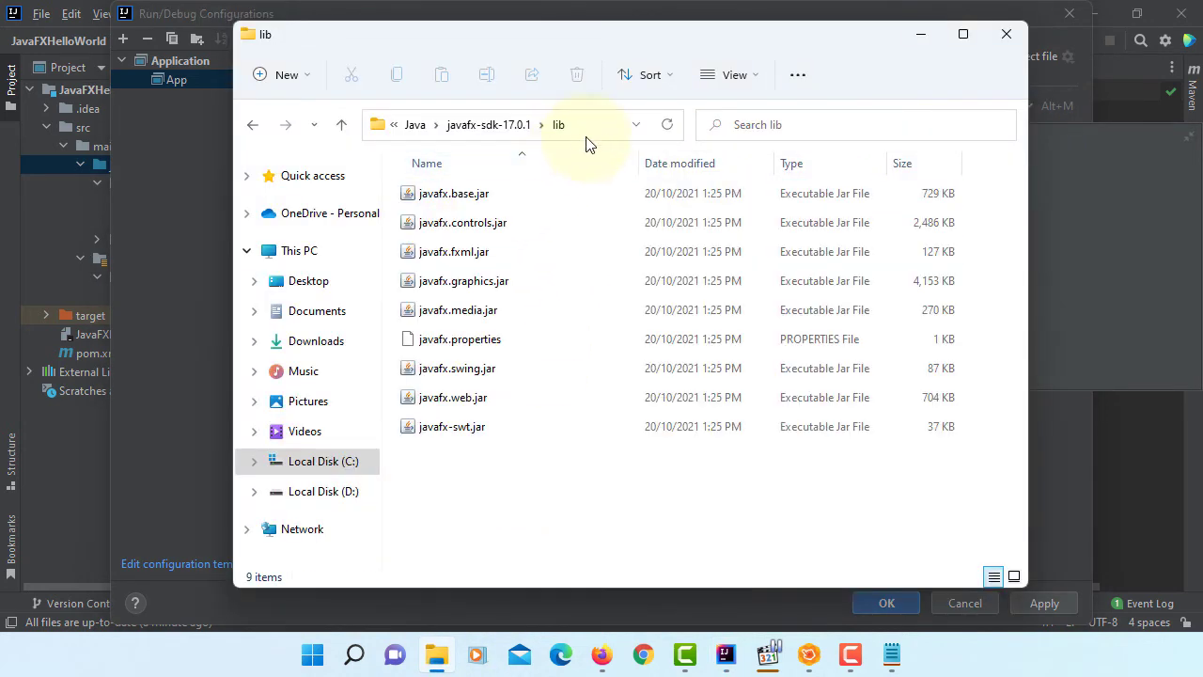
left_click(595, 137)
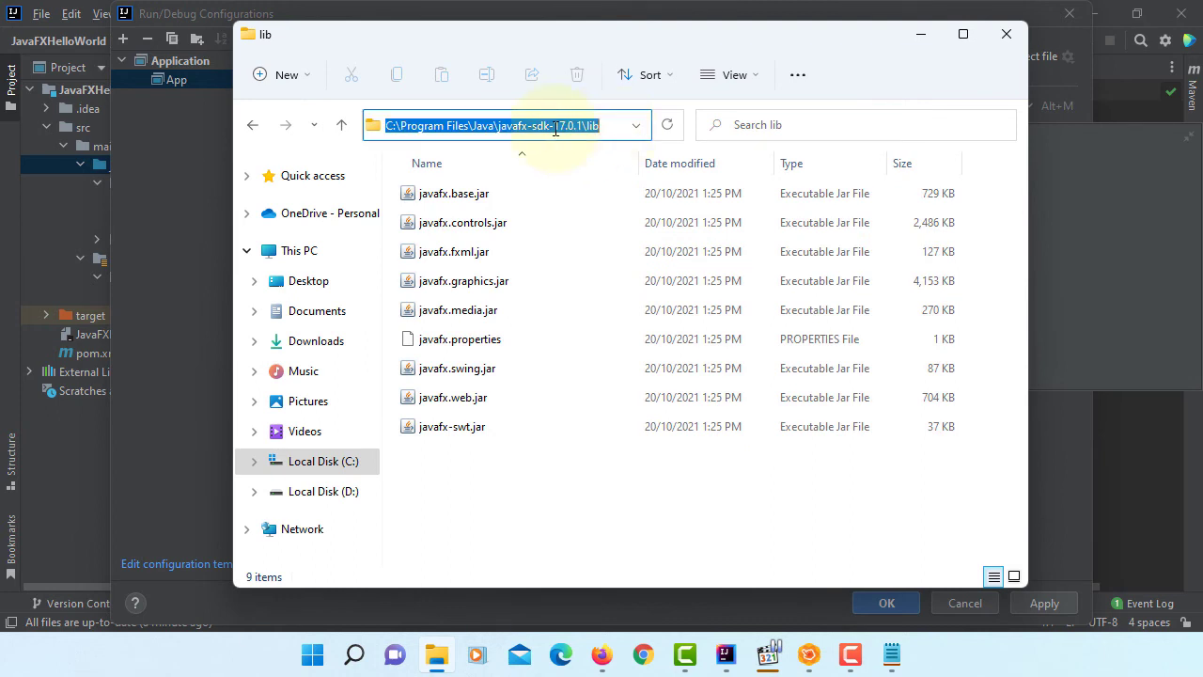
right_click(555, 130)
left_click(612, 192)
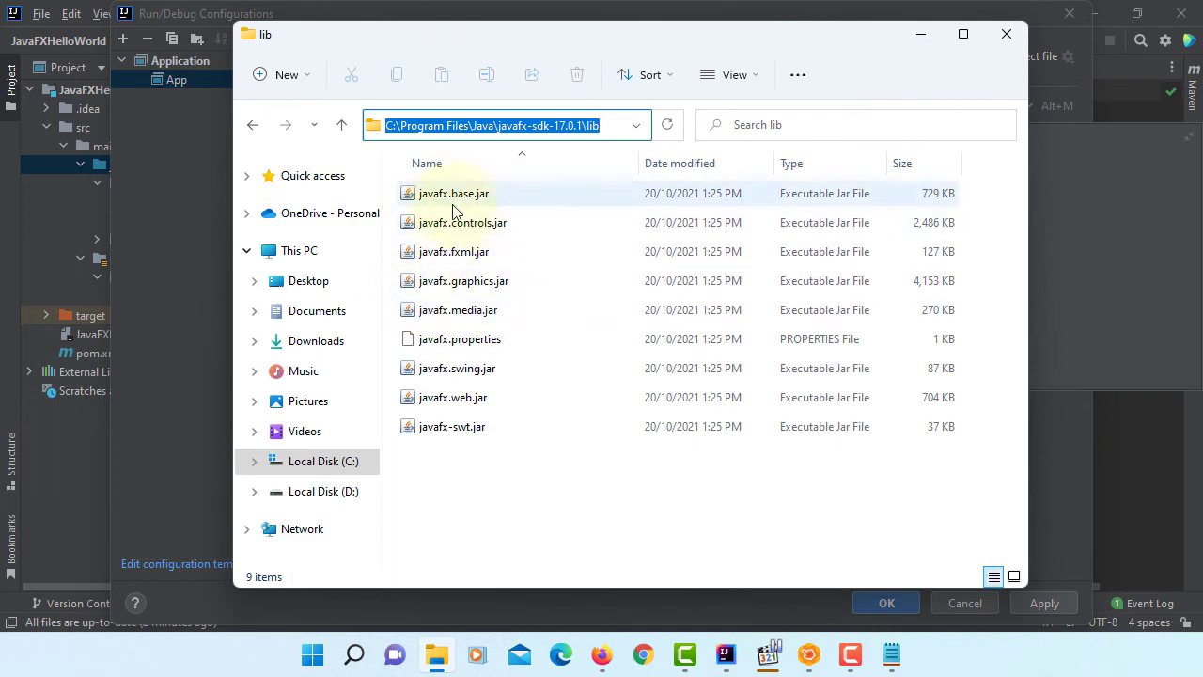
left_click(916, 40)
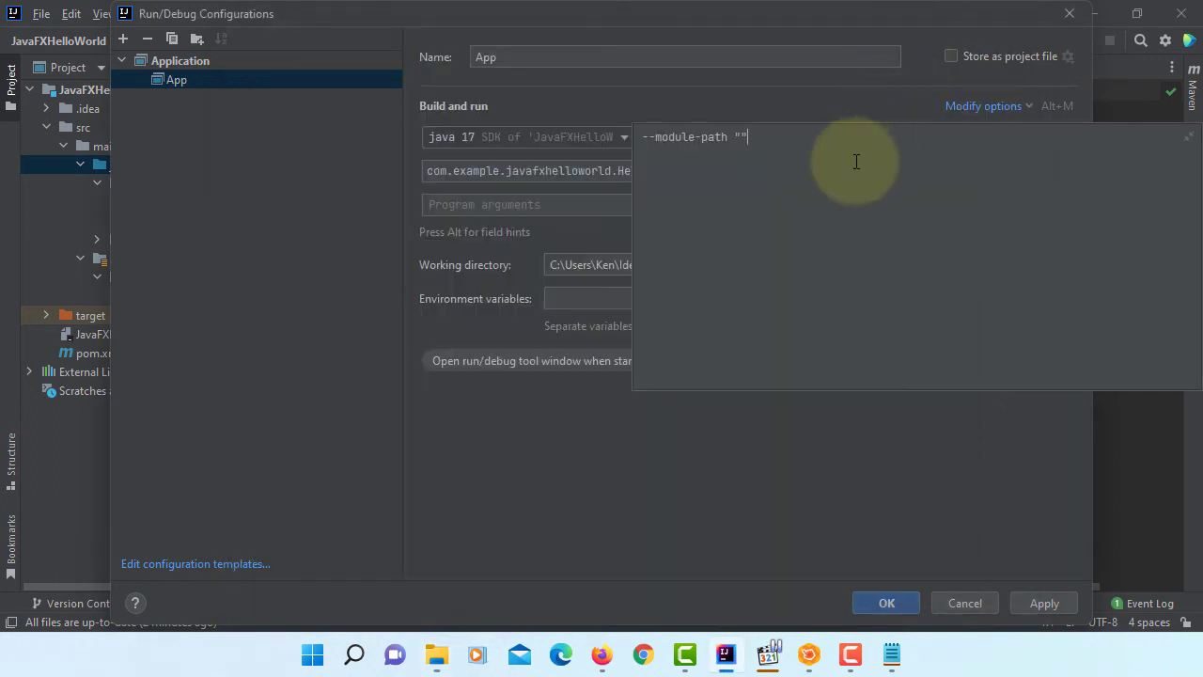
key("ctrl+v")
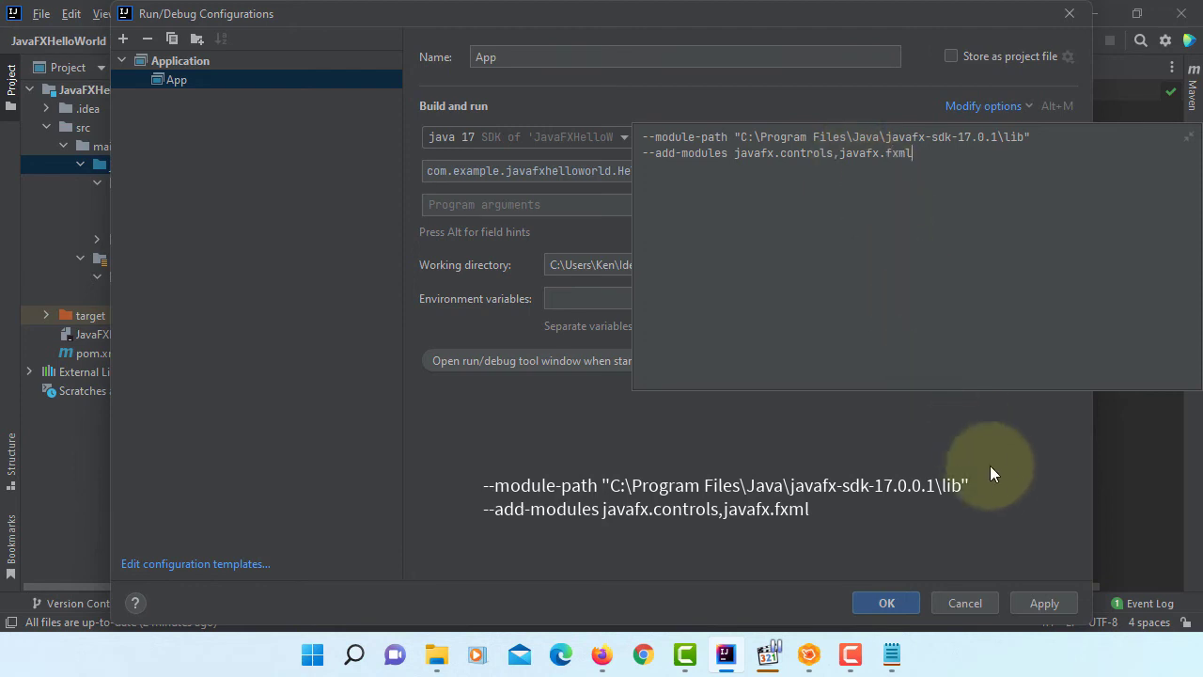
- Save the VM options in the App run configuration and run App
left_click(1042, 602)
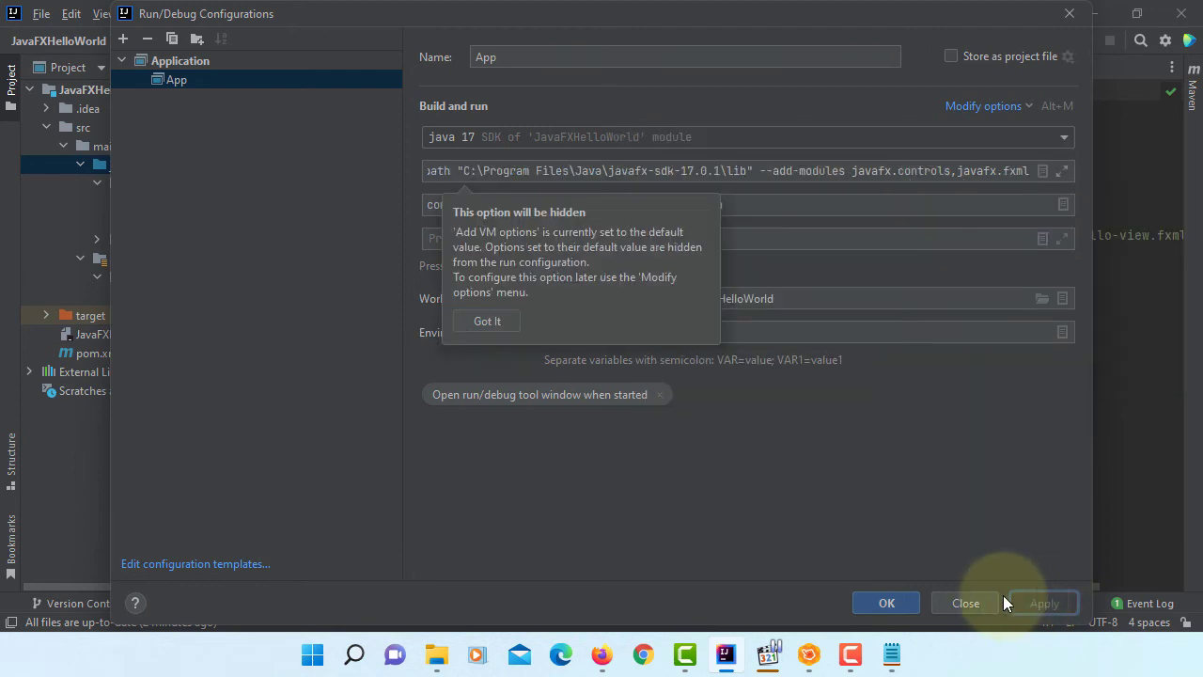
left_click(883, 603)
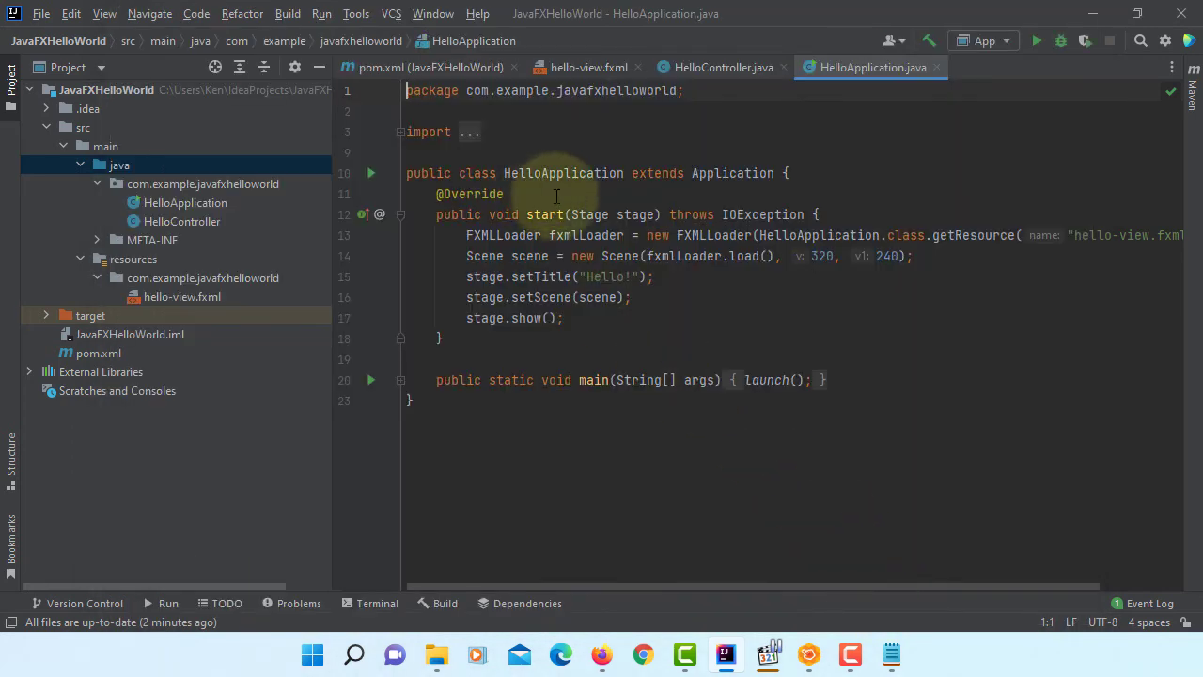
left_click(321, 14)
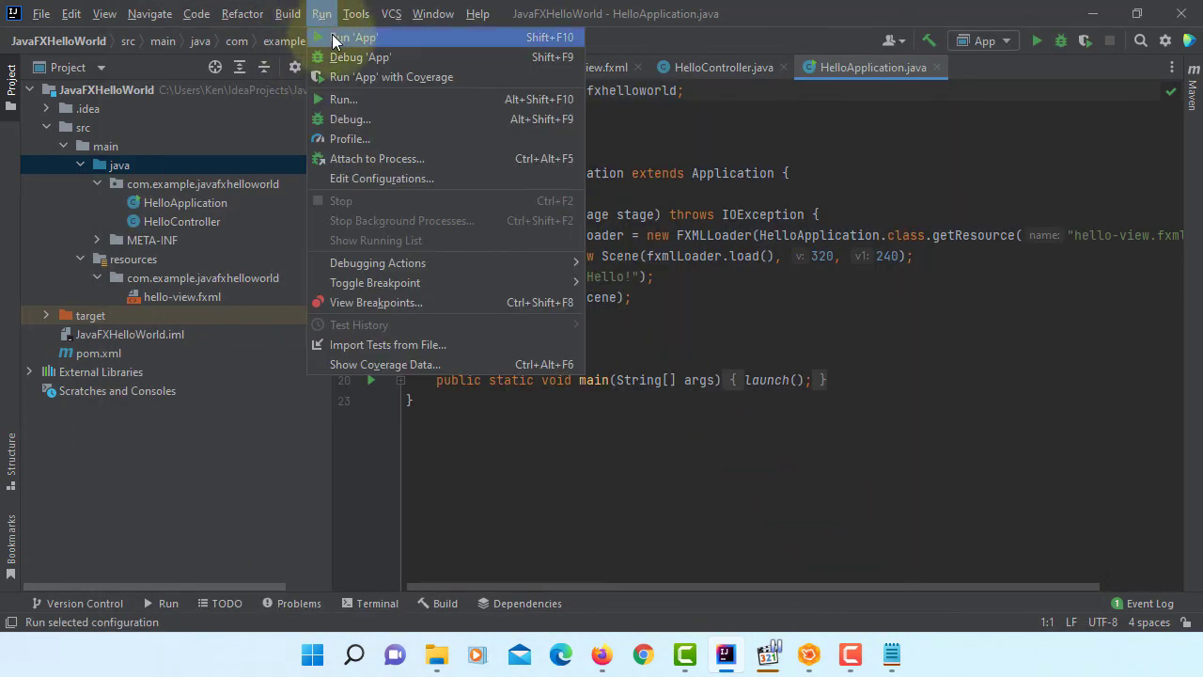
left_click(333, 40)
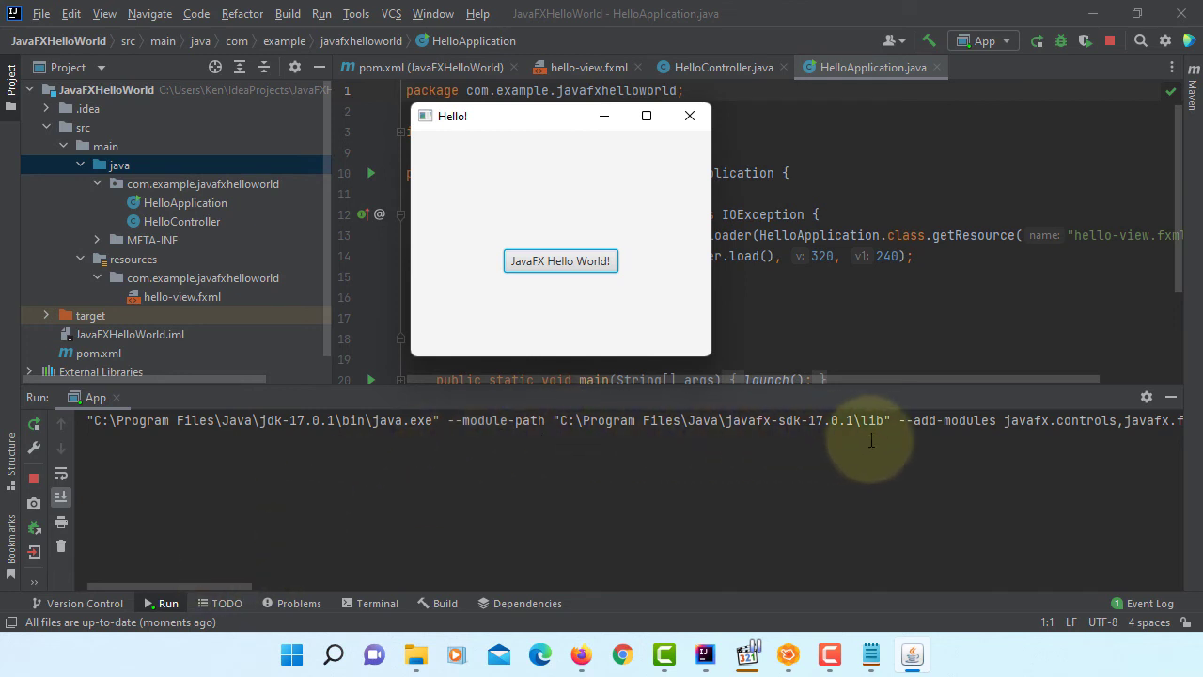
- Check the VM options in the run output, try the JavaFX Hello World! button, and close the application window and run output
left_click_drag(195, 585, 287, 587)
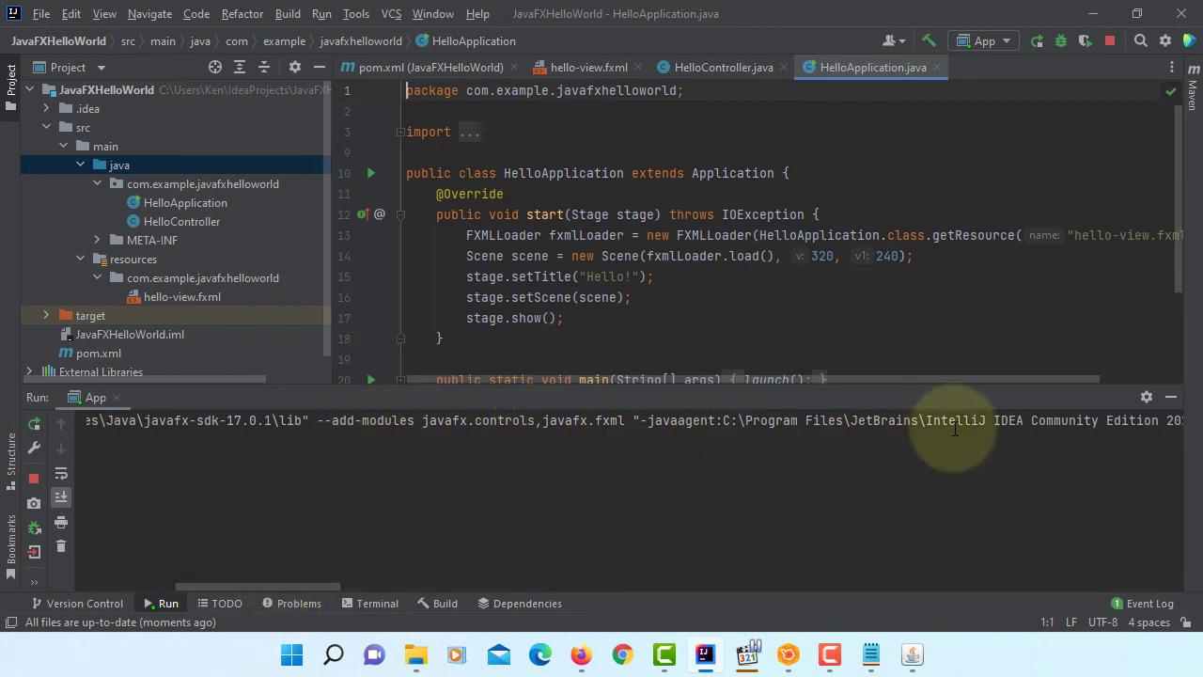
left_click(916, 655)
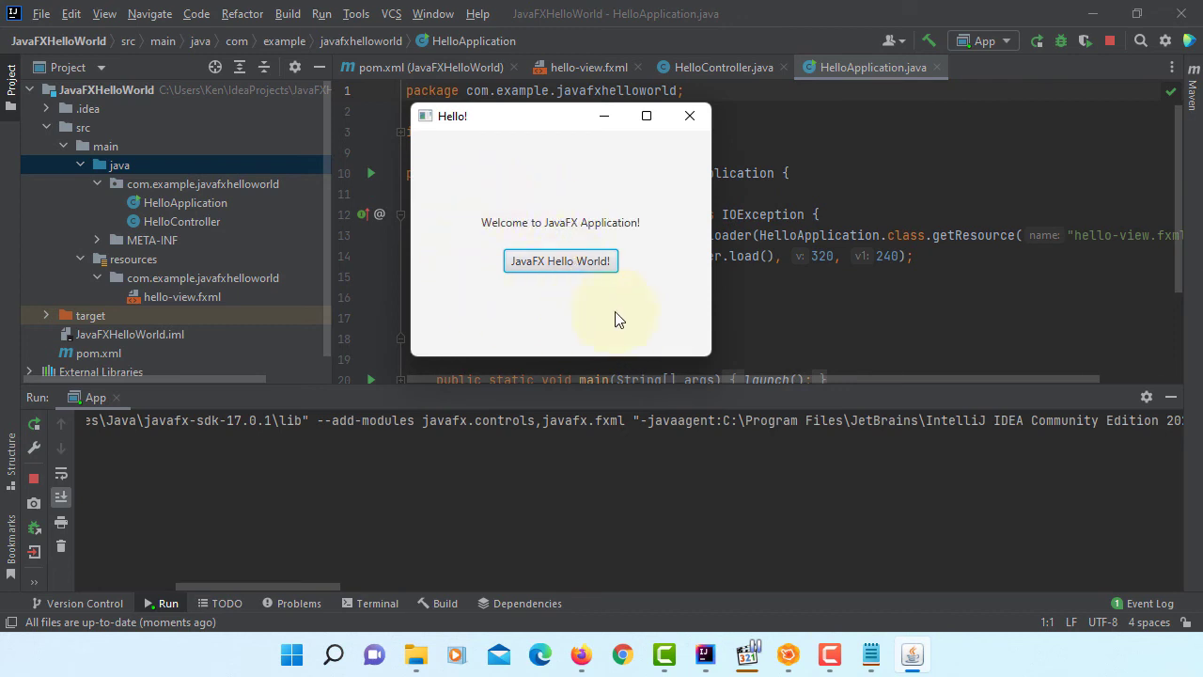
left_click(690, 116)
left_click(1170, 397)
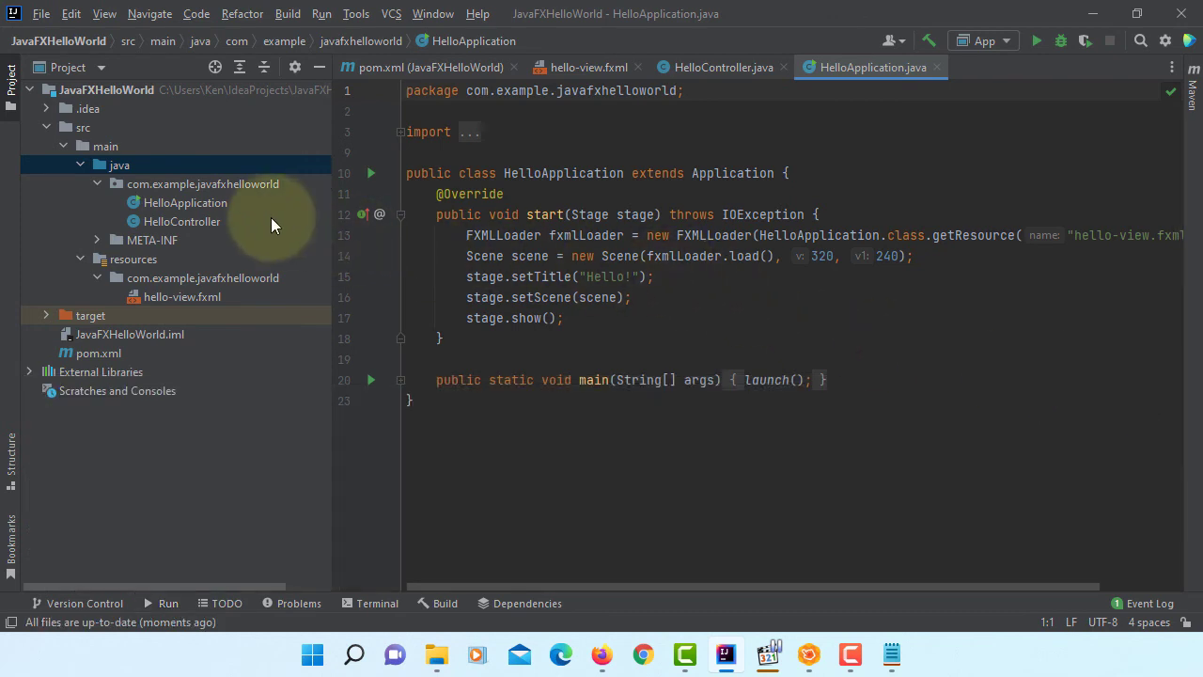
- Create a Java class named App in the com.example.javafxhelloworld package under main/java
right_click(260, 183)
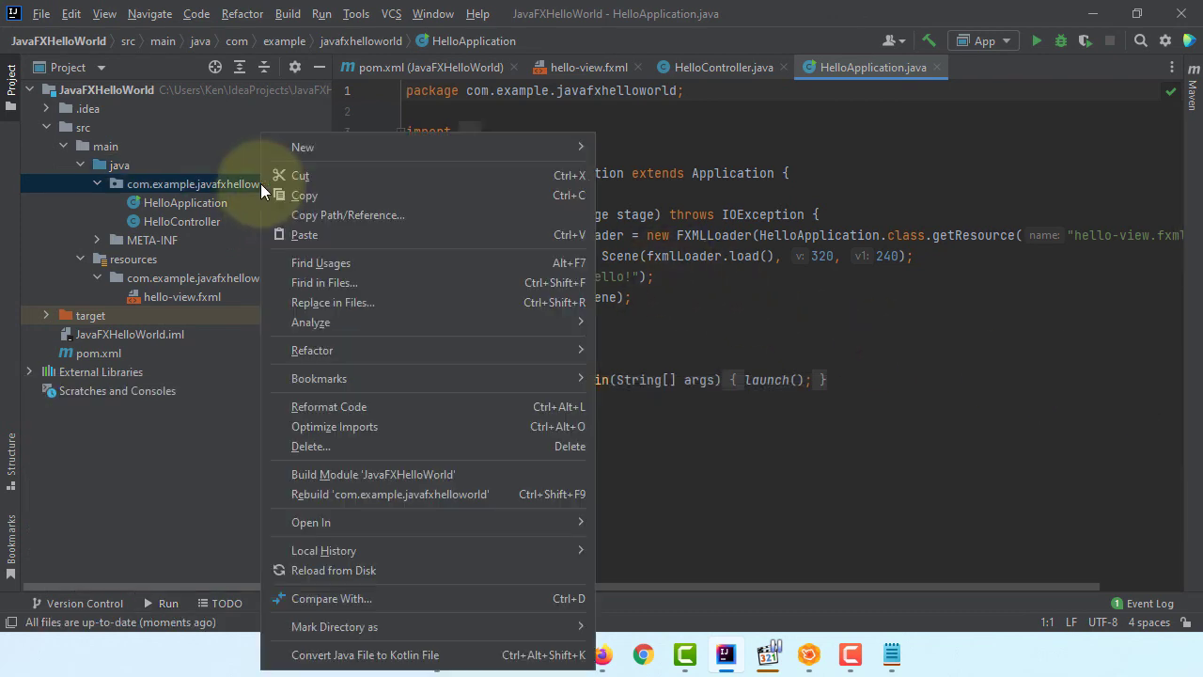
mouse_move(575, 146)
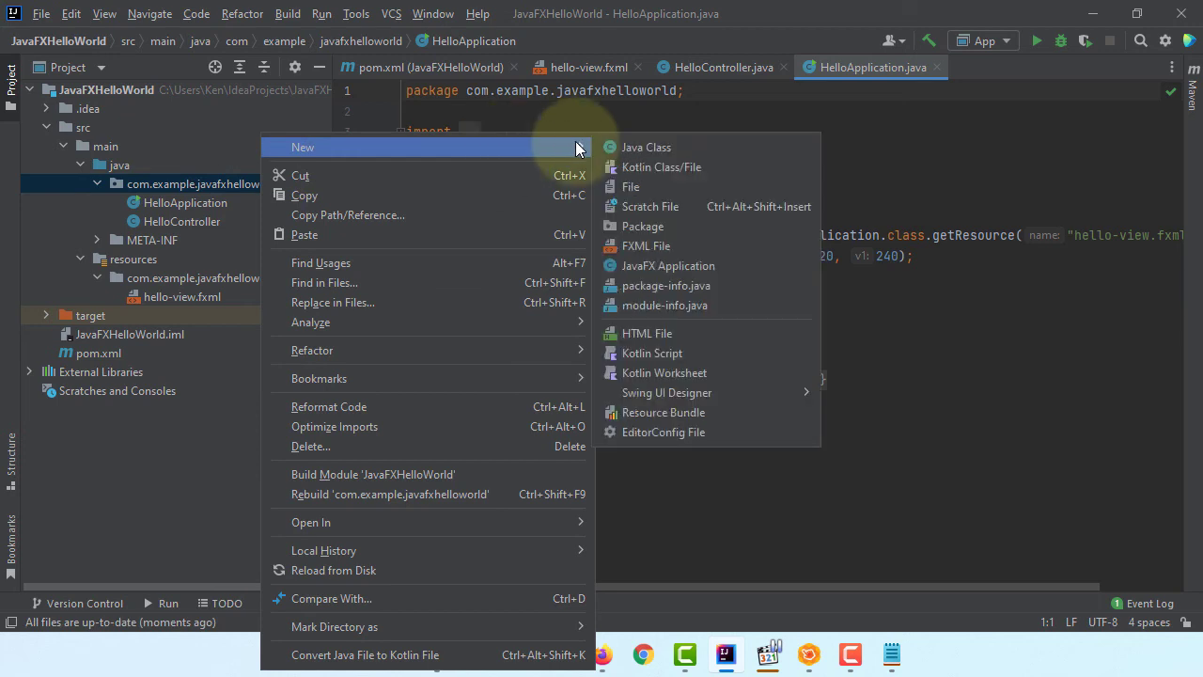
left_click(663, 149)
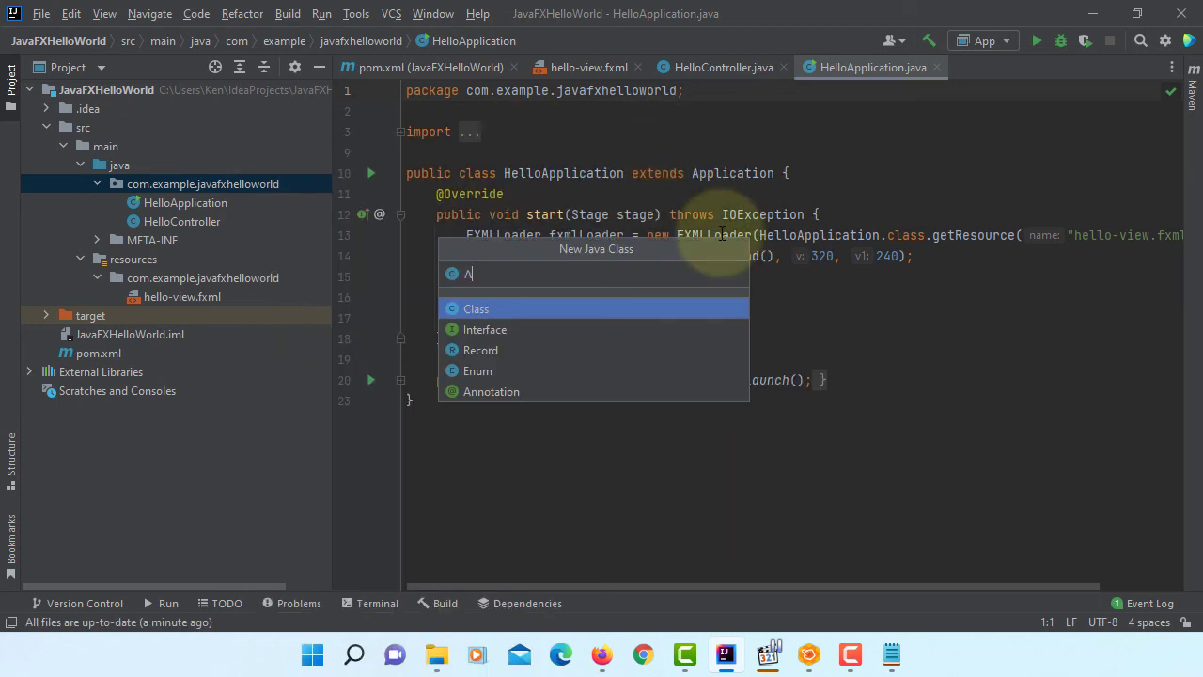
left_click(698, 317)
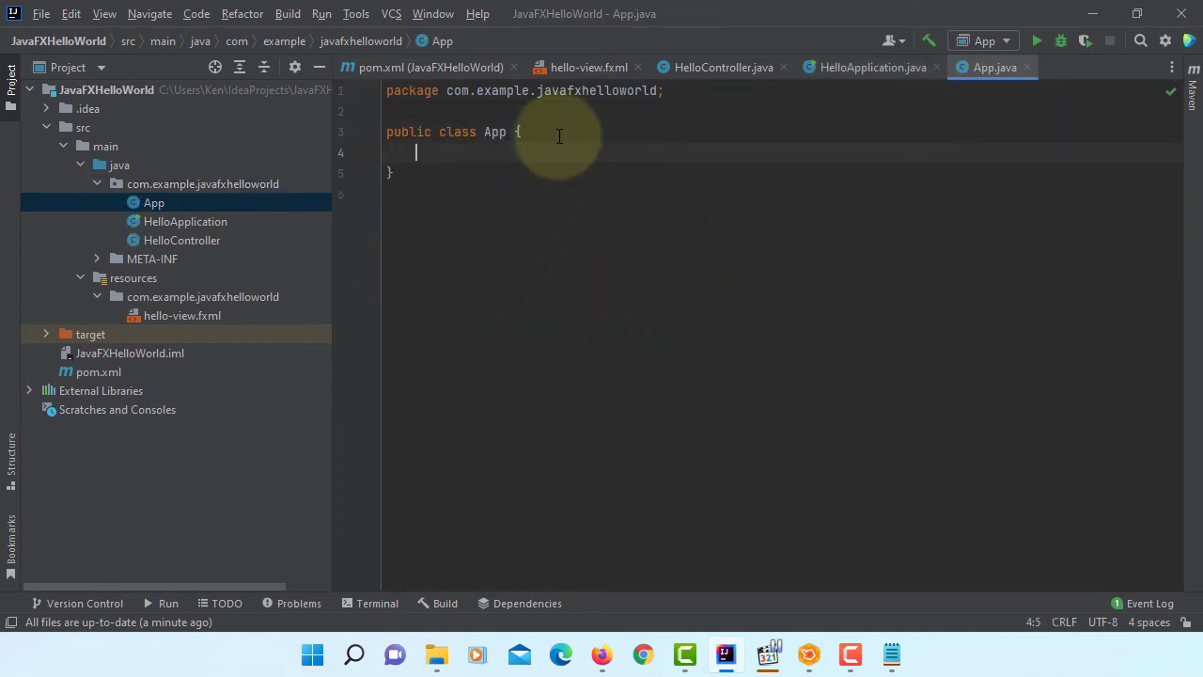
- Add a main method to the App class that calls HelloApplication.main(args);
type("psvm")
key("Return")
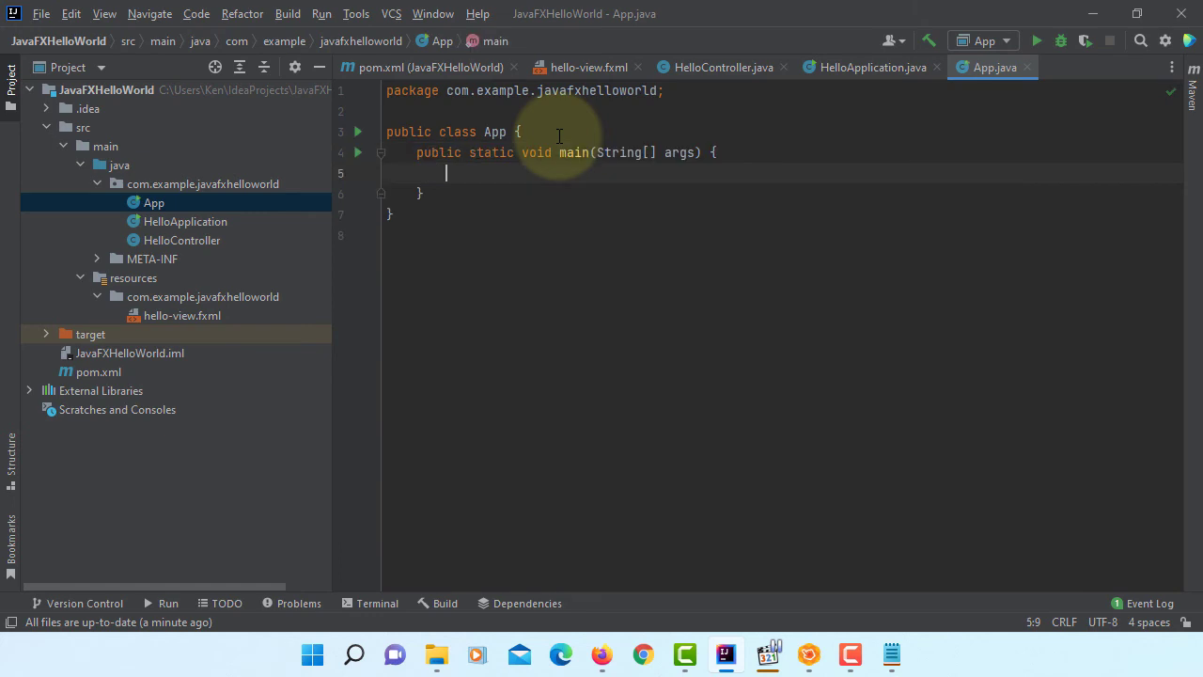
type("He")
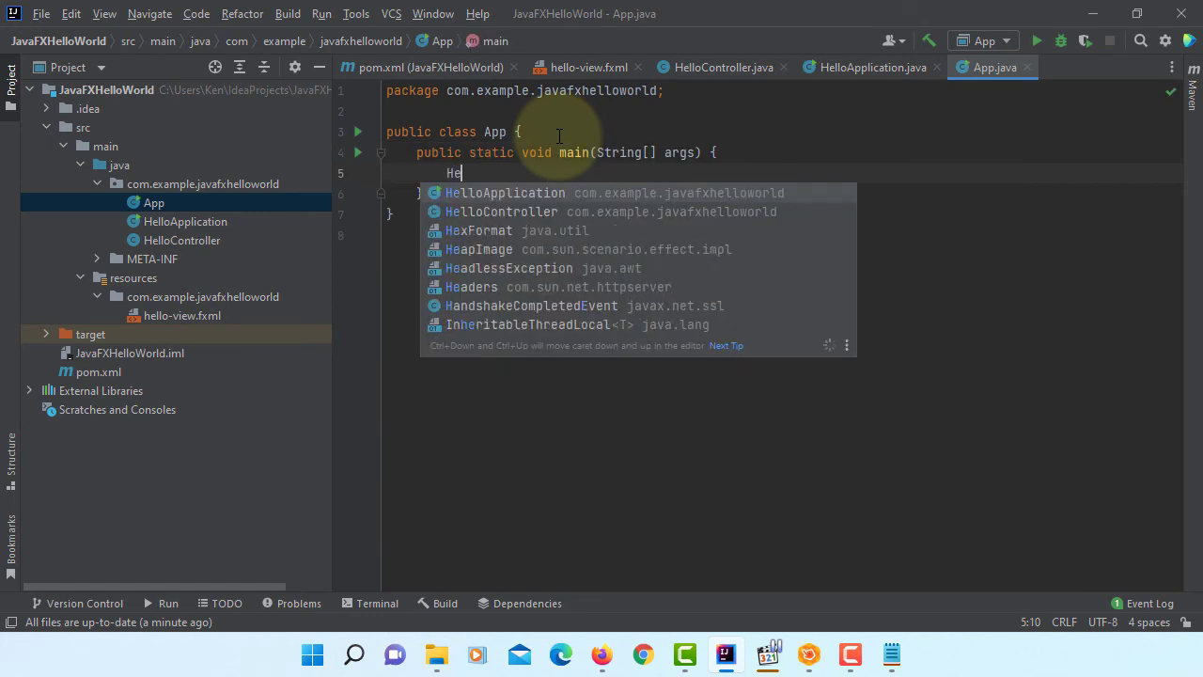
type("lloApplication.mai")
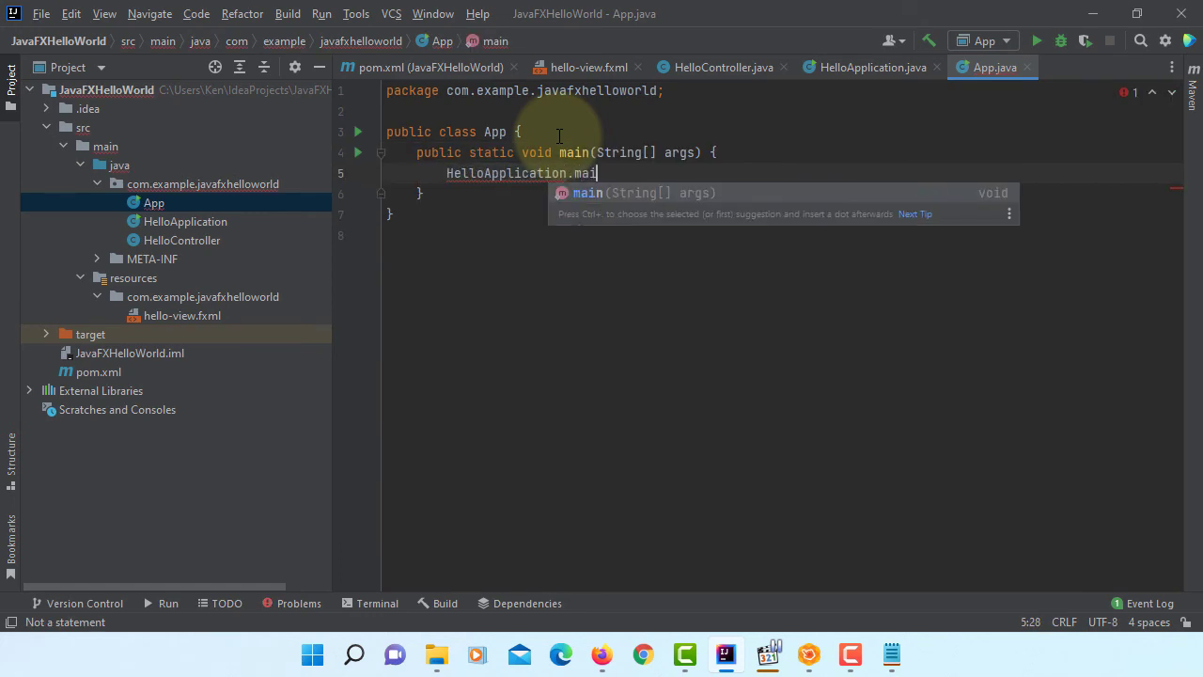
type("n")
key("Return")
type("args);")
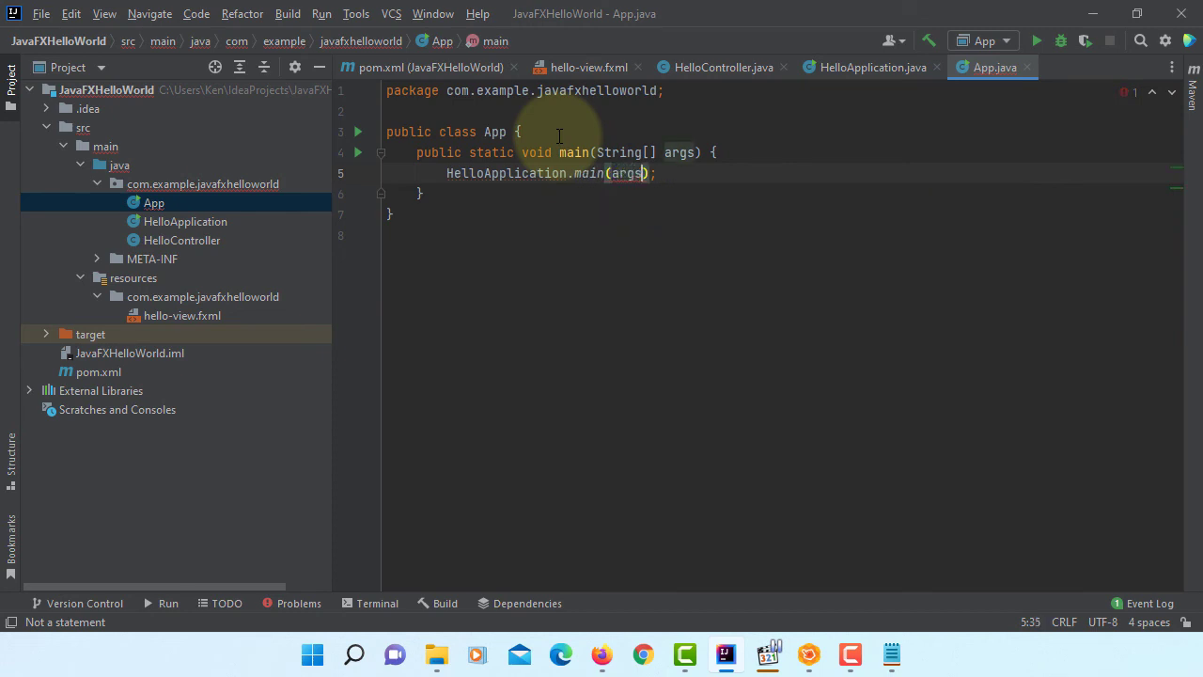
left_click(646, 216)
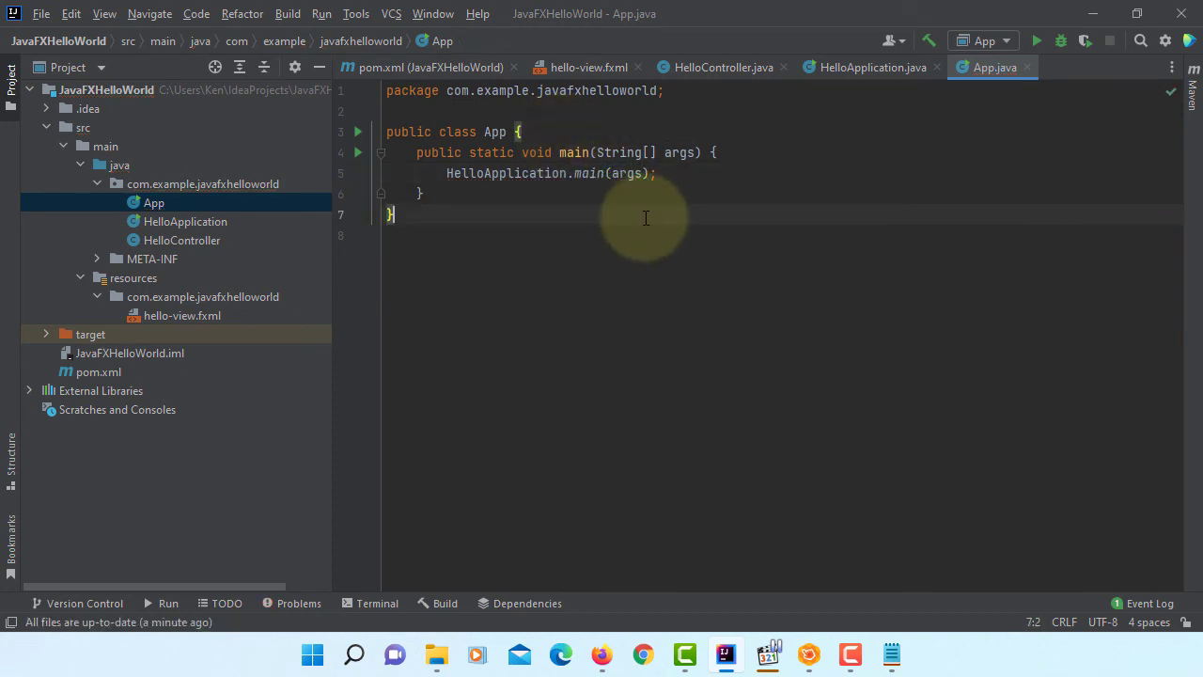
- Expand the main method in HelloApplication.java to examine its body, and return to App.java
left_click(861, 68)
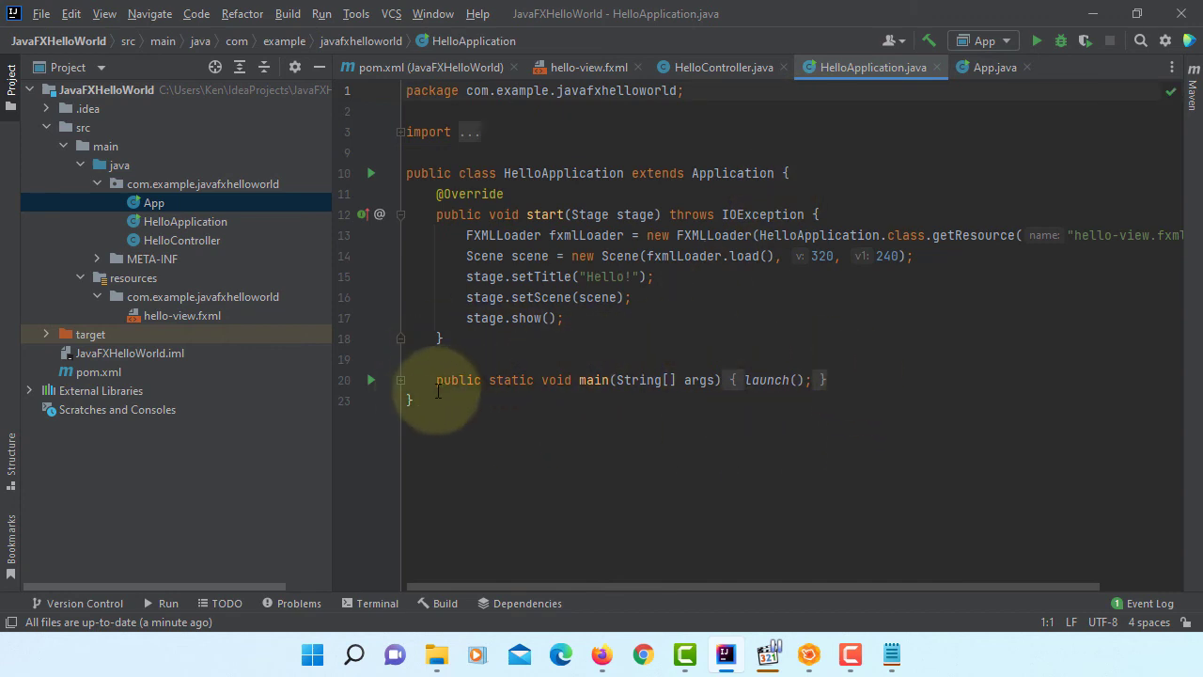
left_click(400, 383)
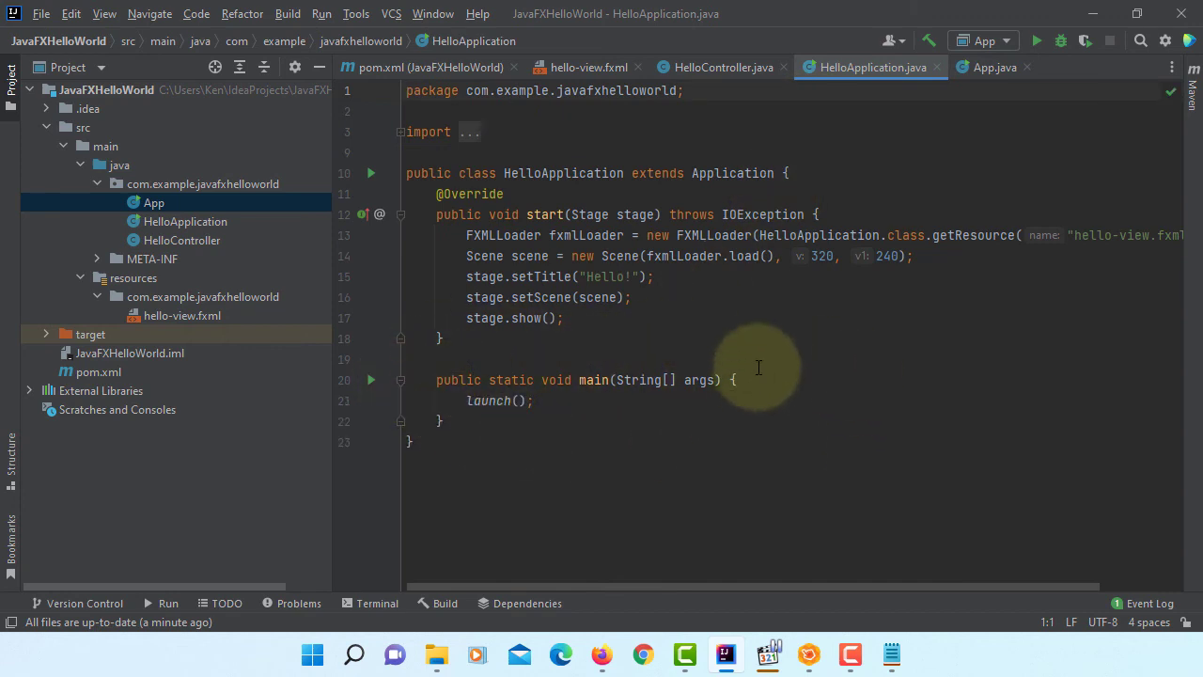
left_click(993, 68)
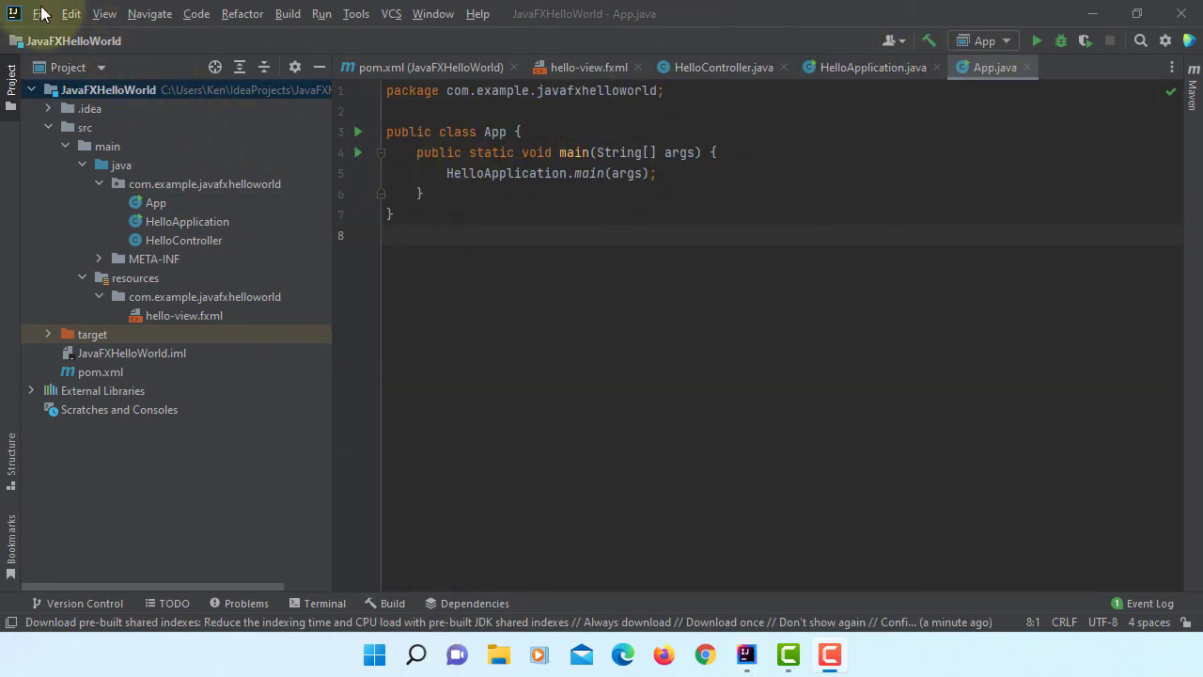
- Add a JAR artifact from modules with dependencies in the project structure, using com.example.javafxhelloworld.App as the main class
left_click(42, 13)
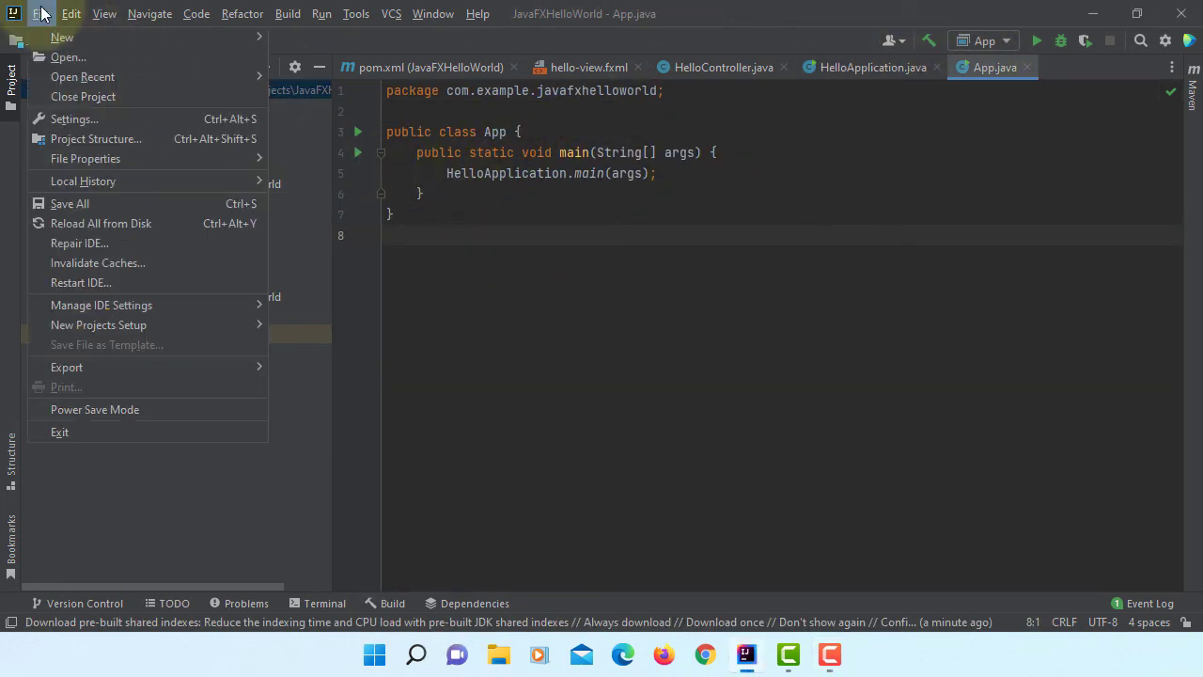
left_click(142, 139)
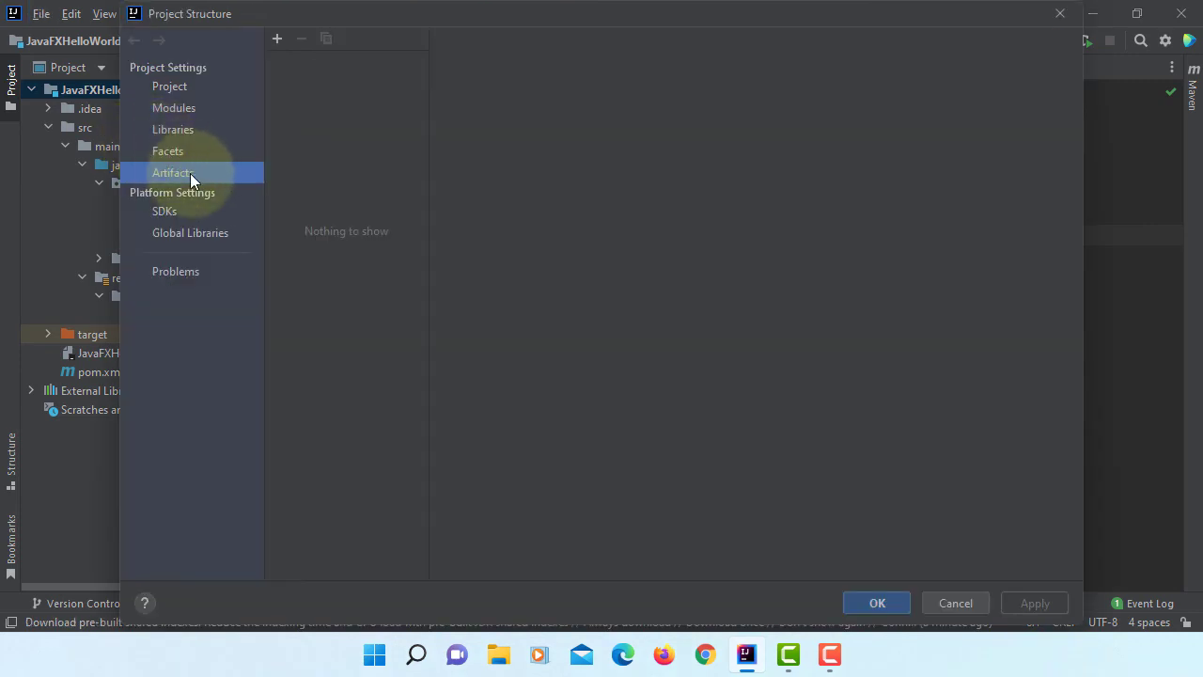
left_click(277, 39)
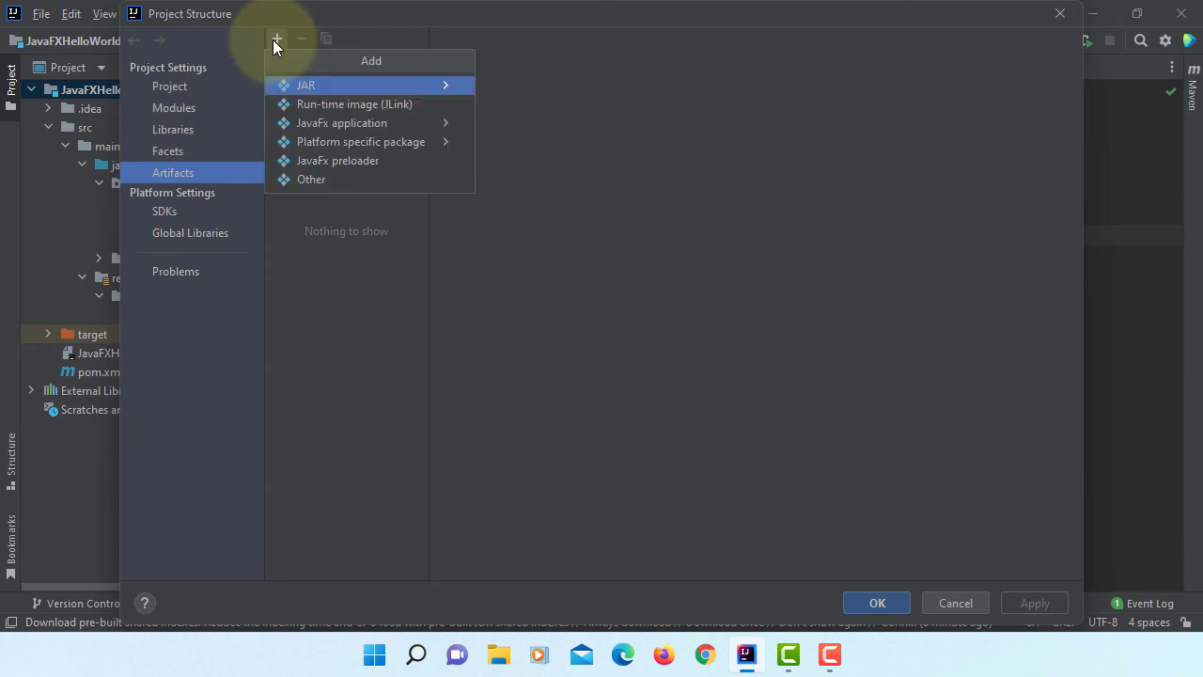
mouse_move(448, 91)
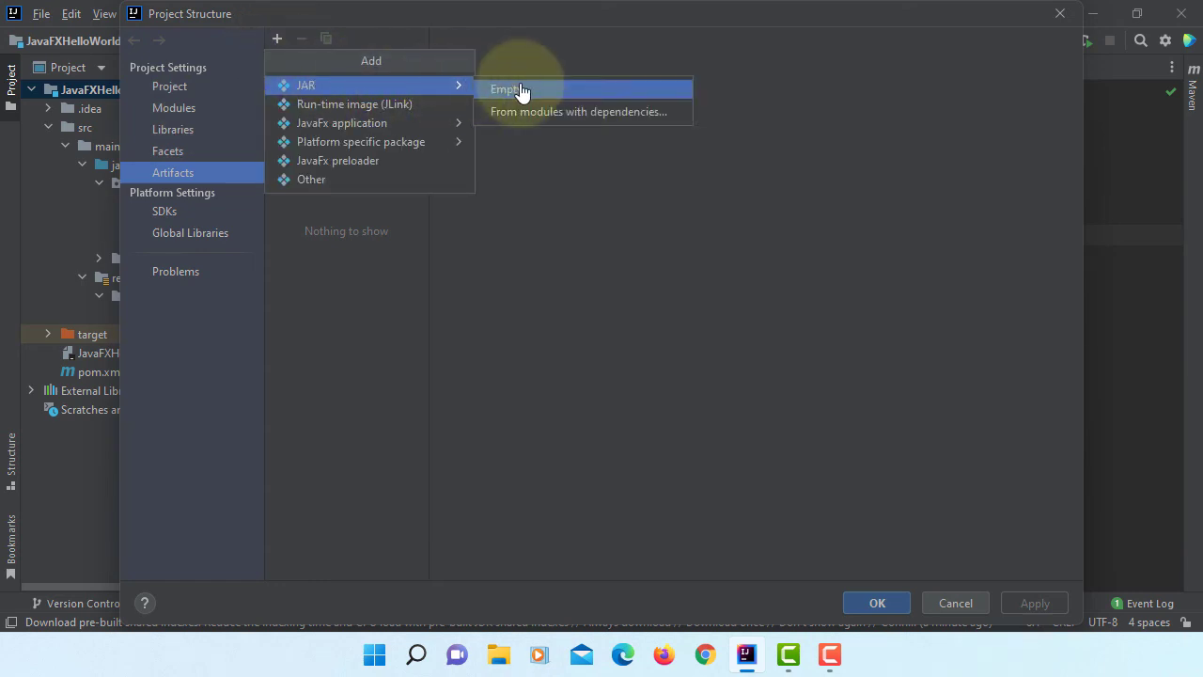
left_click(656, 113)
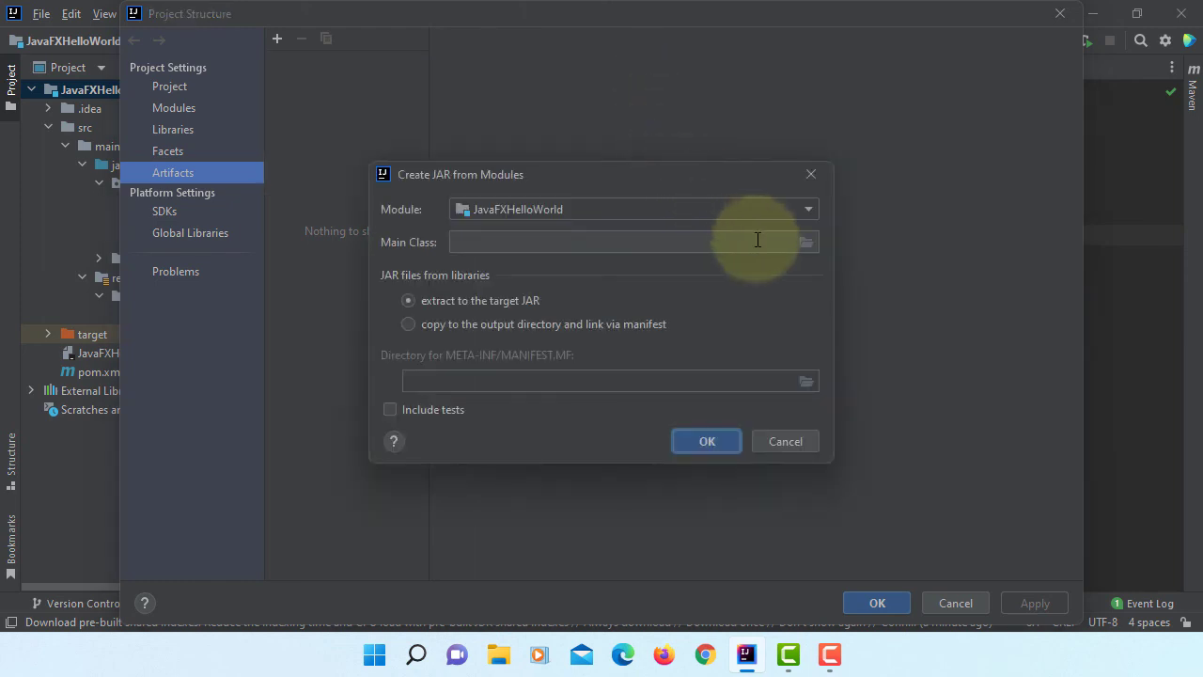
left_click(806, 243)
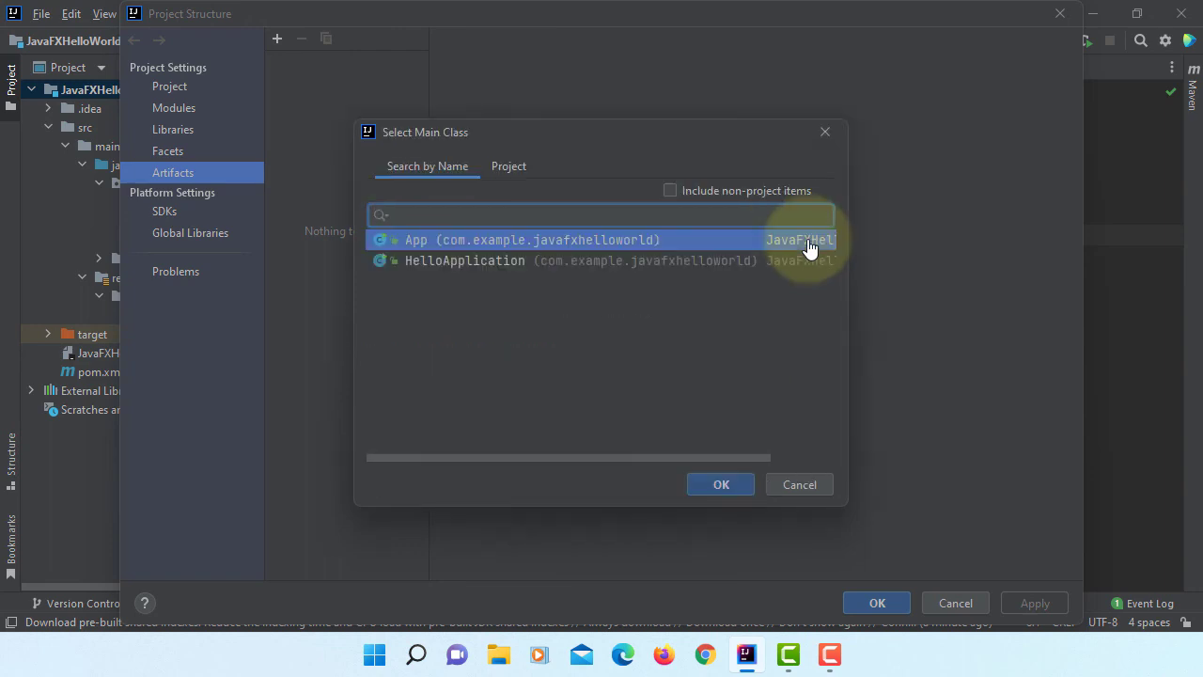
double_click(556, 238)
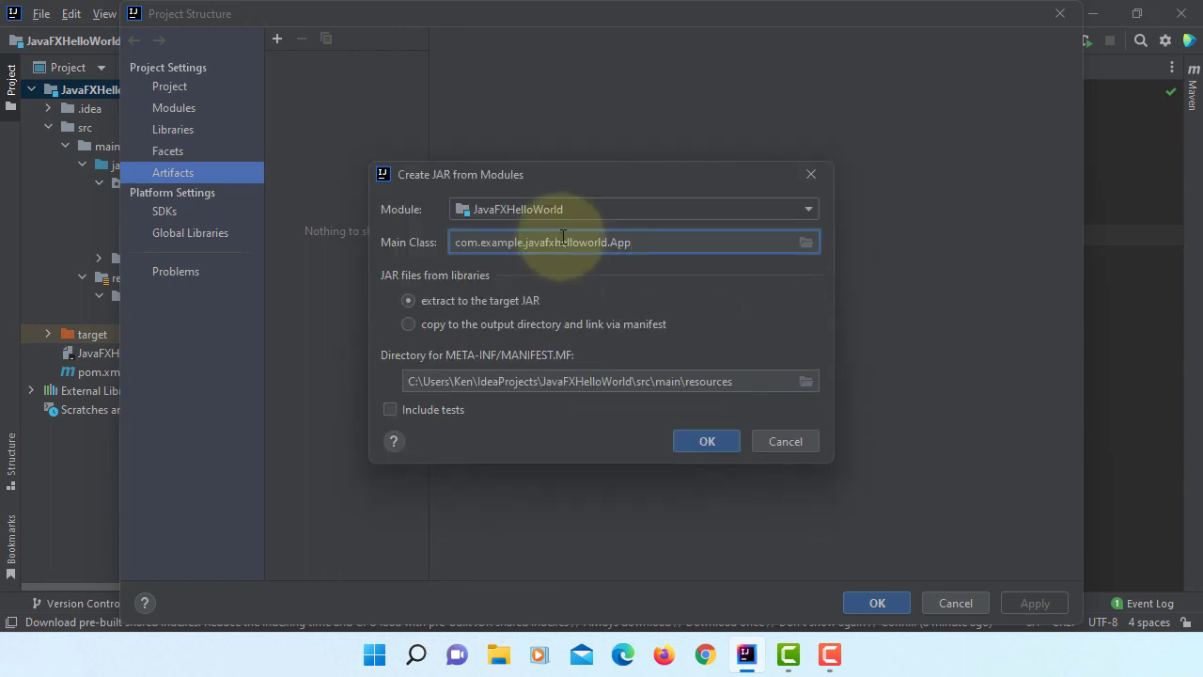
left_click(718, 439)
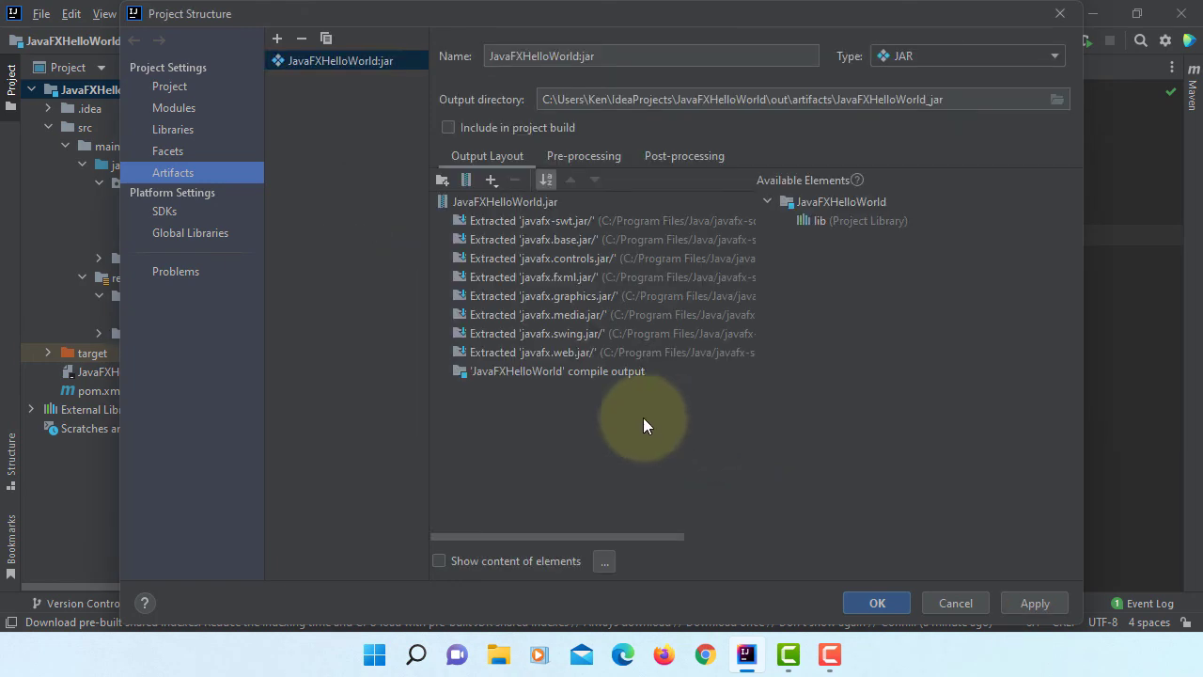
- Add all DLL files from the javafx-sdk-17.0.1\bin folder to the JAR's output layout and save the project structure
left_click(491, 180)
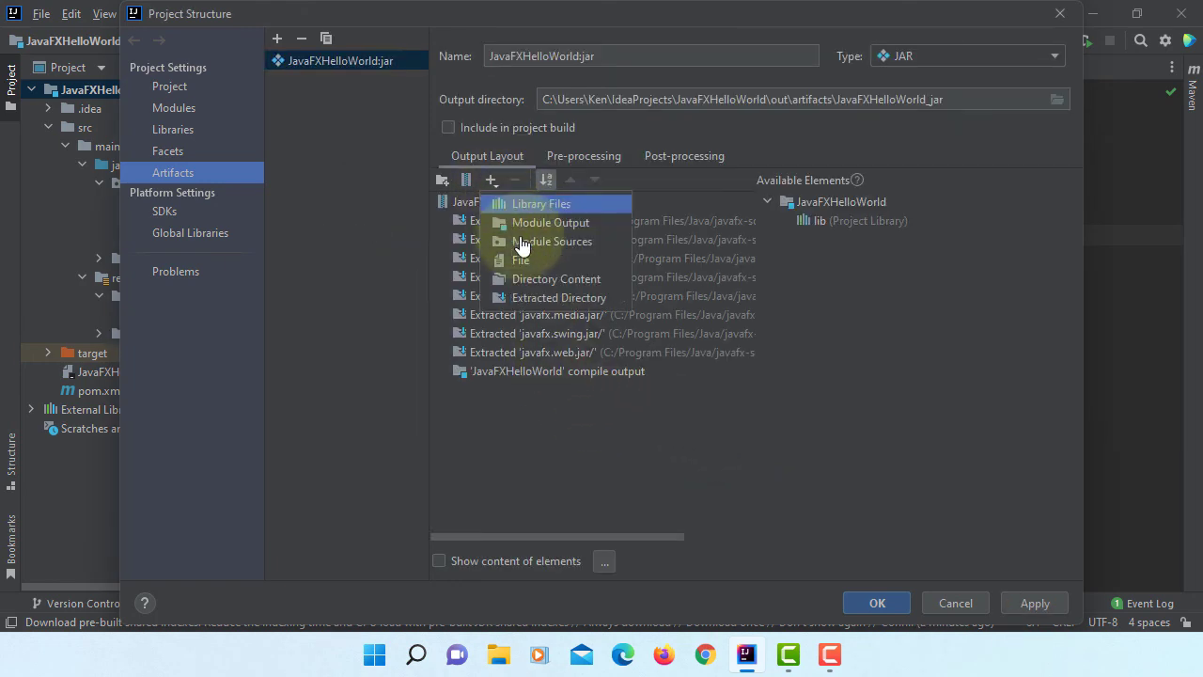
left_click(521, 259)
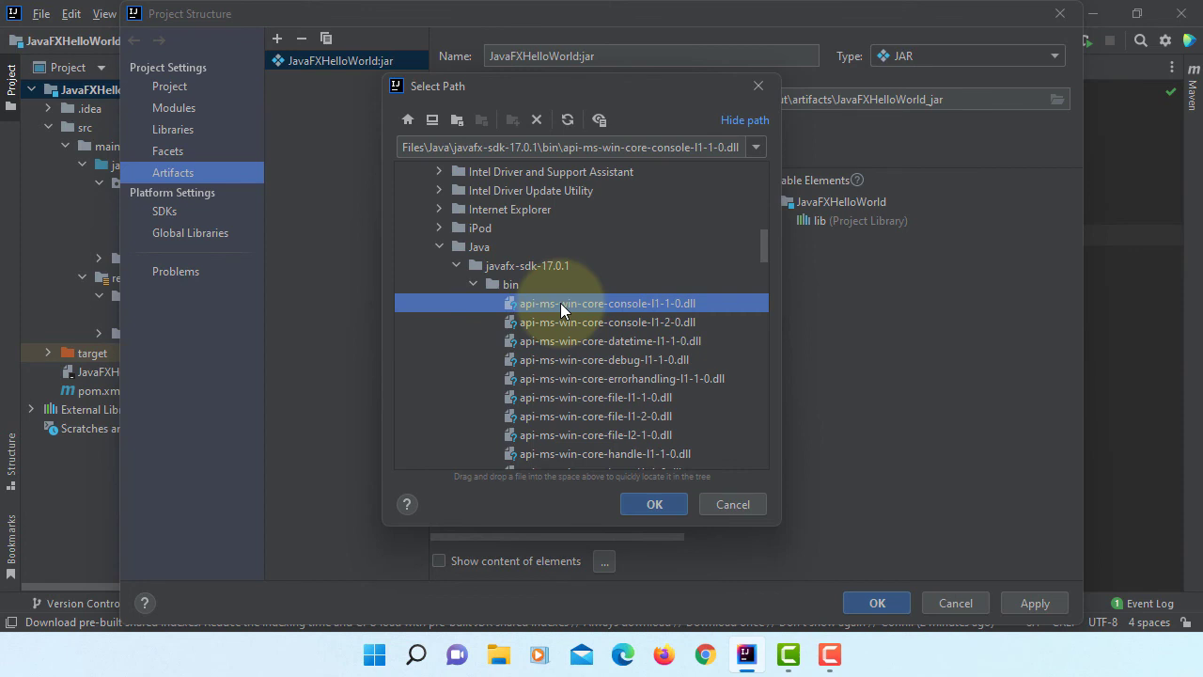
scroll(560, 303, "down", 9)
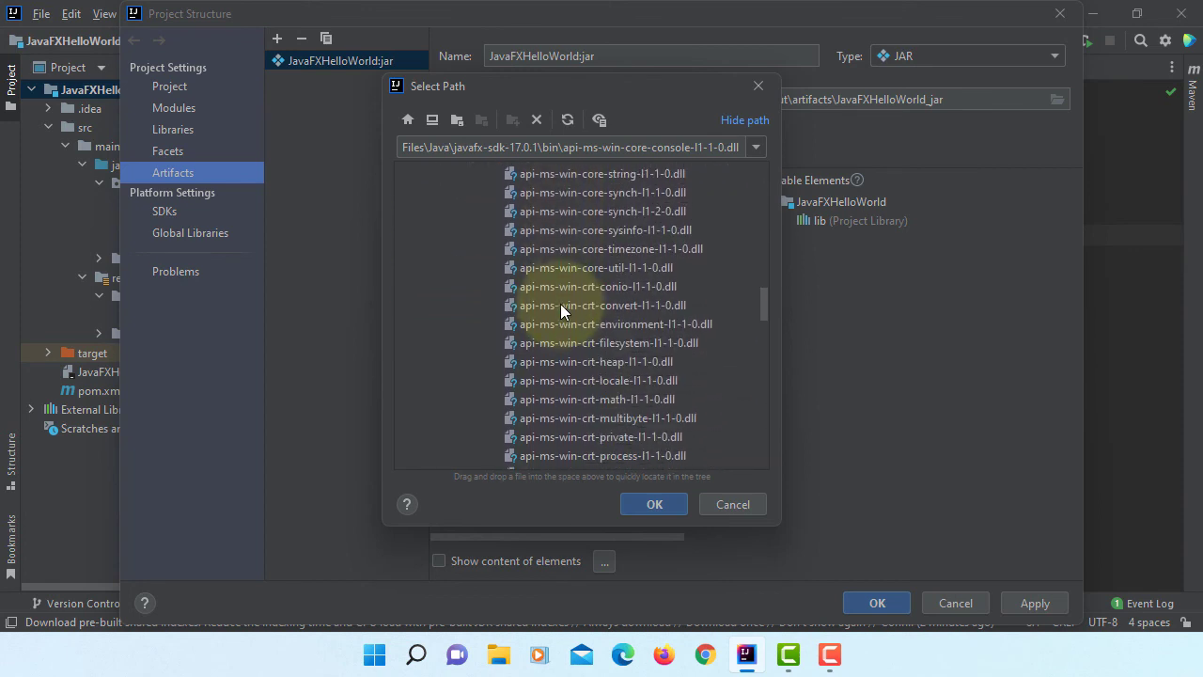
scroll(560, 304, "down", 8)
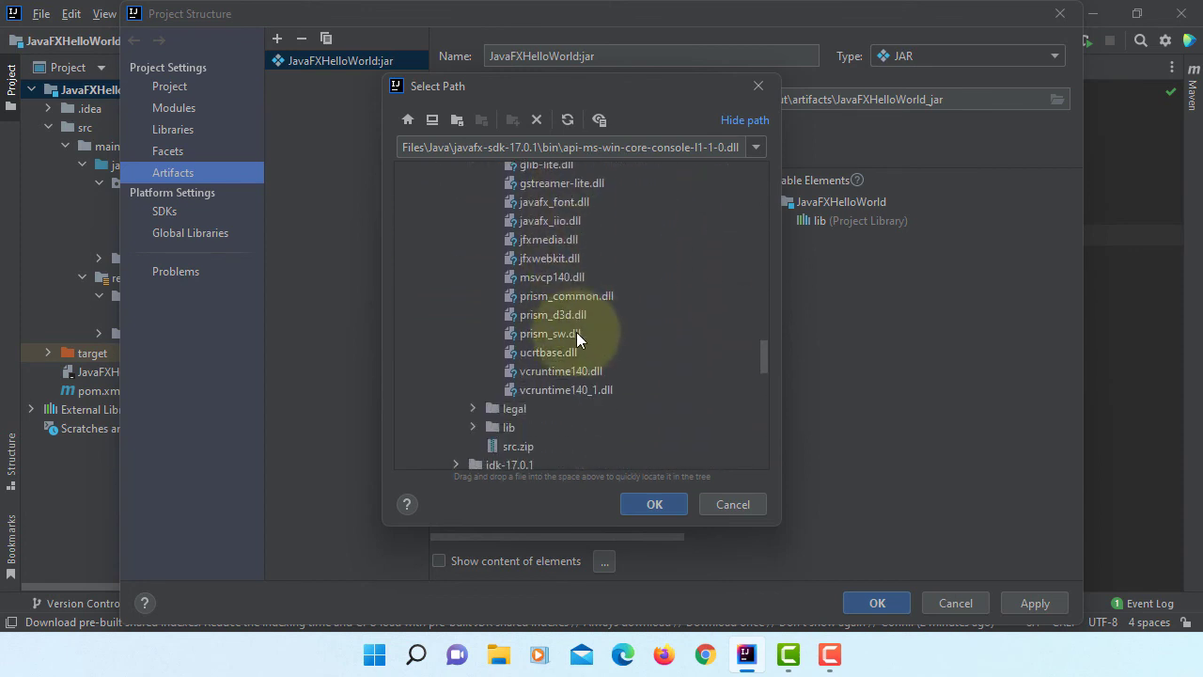
scroll(576, 332, "down", 1)
left_click(580, 336, "shift")
left_click(669, 504)
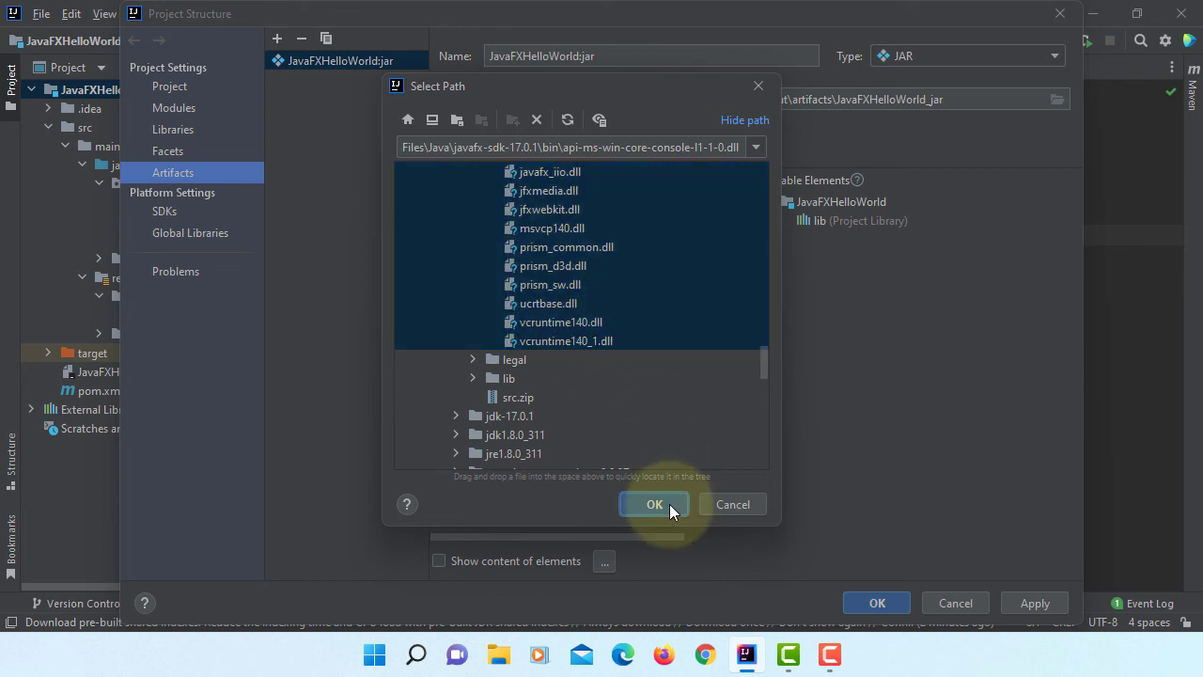
left_click(1022, 599)
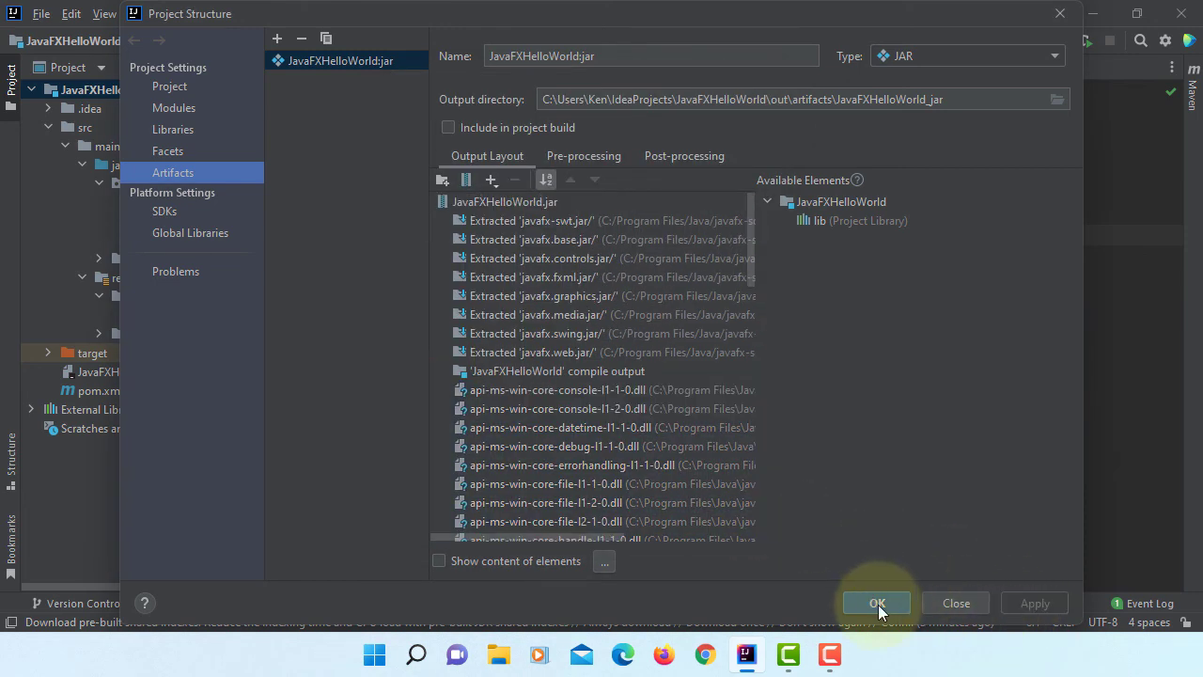
left_click(877, 603)
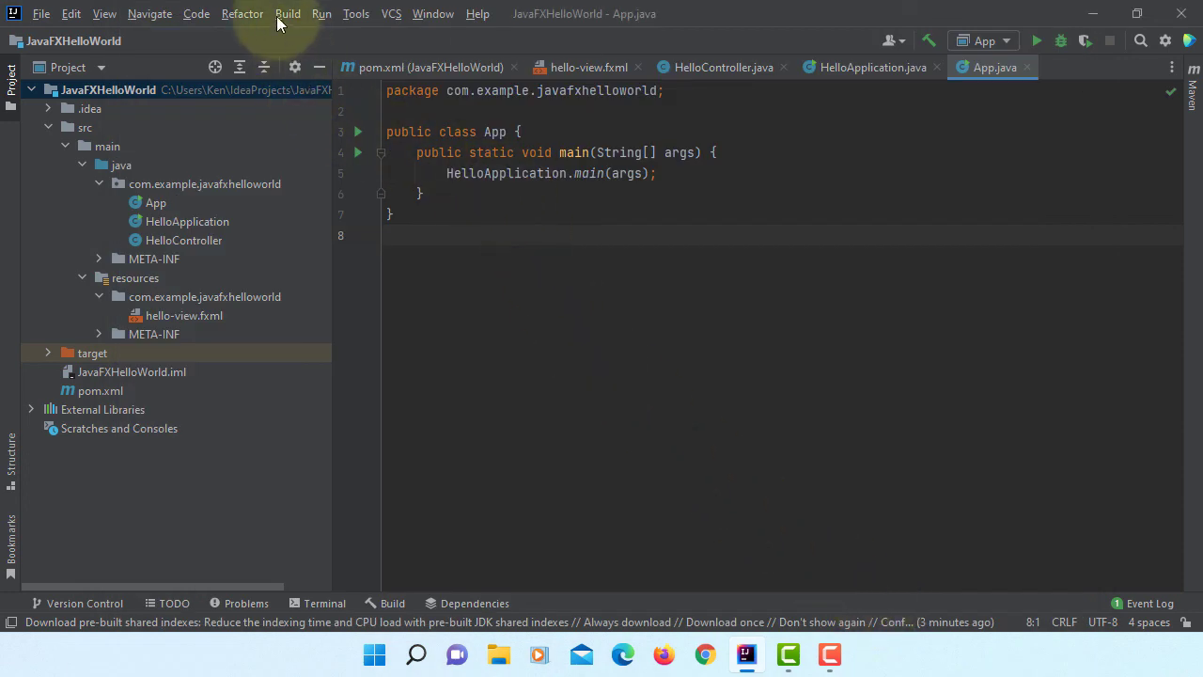
- Build the JavaFXHelloWorld:jar artifact
left_click(277, 23)
left_click(341, 134)
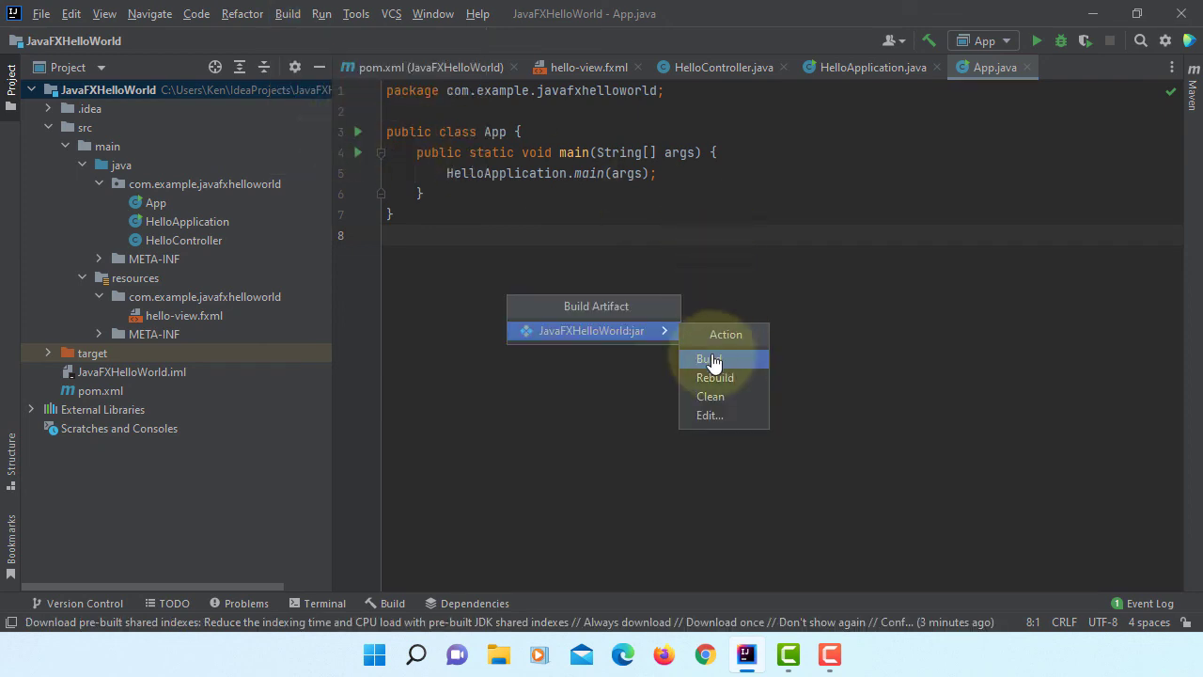
left_click(709, 359)
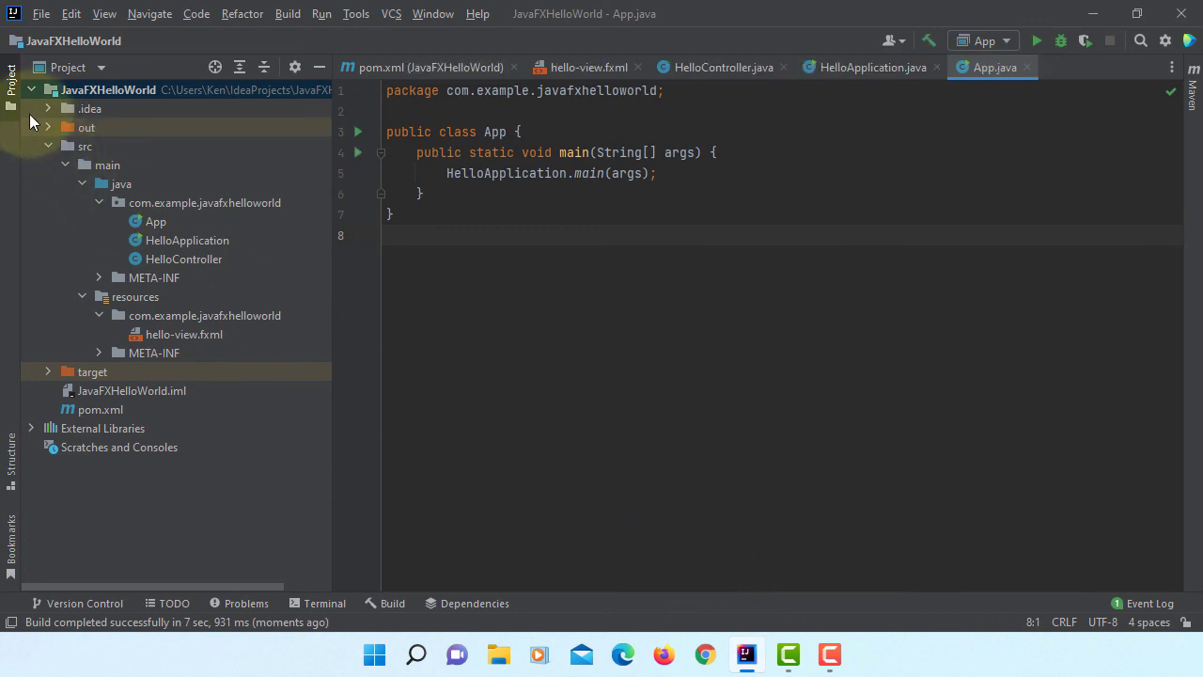
- Expand the project's out folder, reveal the JavaFXHelloWorld_jar output folder in File Explorer, and open it
left_click(45, 127)
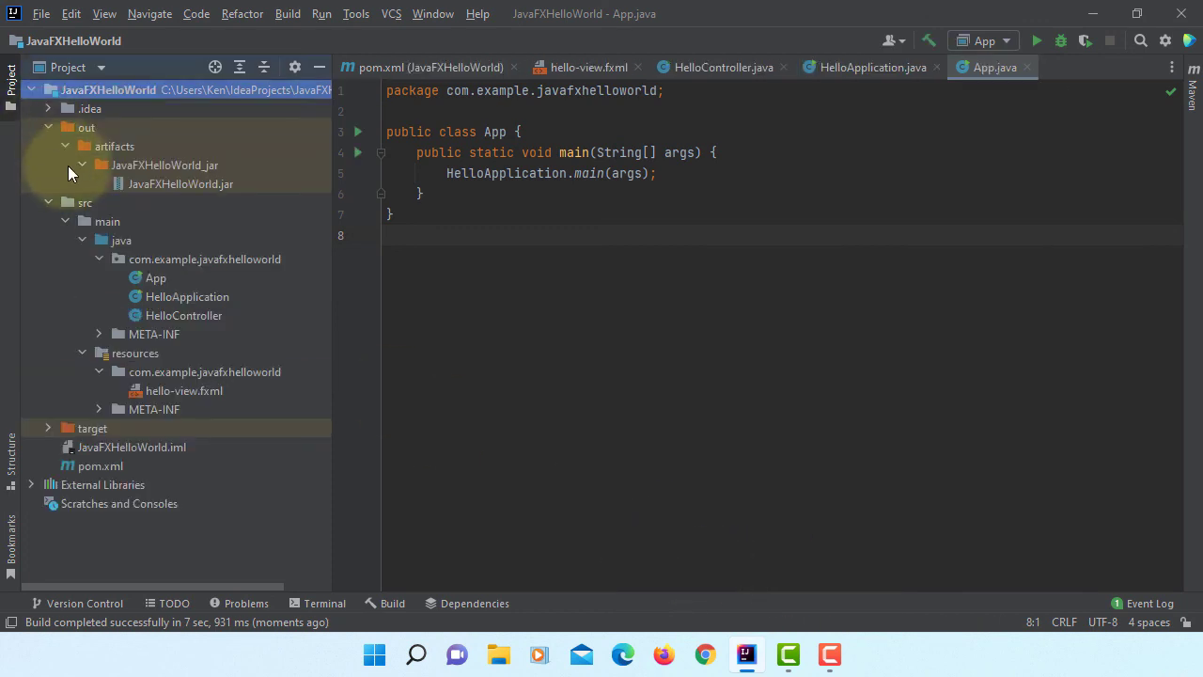
left_click(179, 164)
right_click(180, 162)
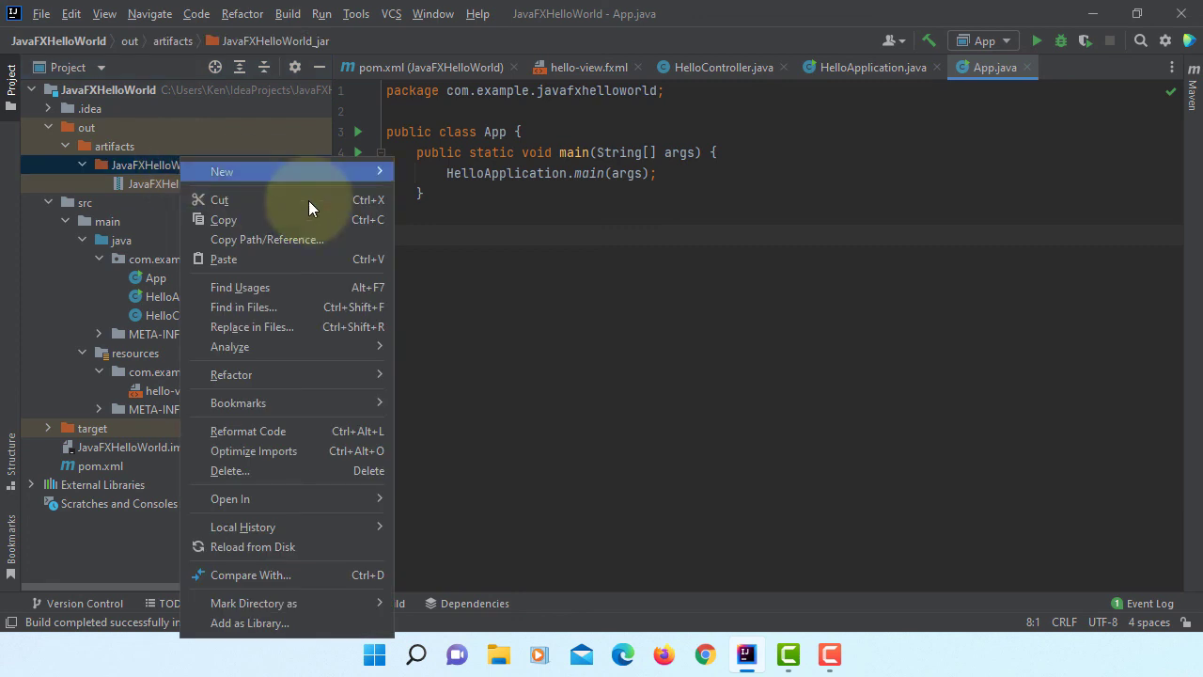
mouse_move(388, 497)
left_click(443, 498)
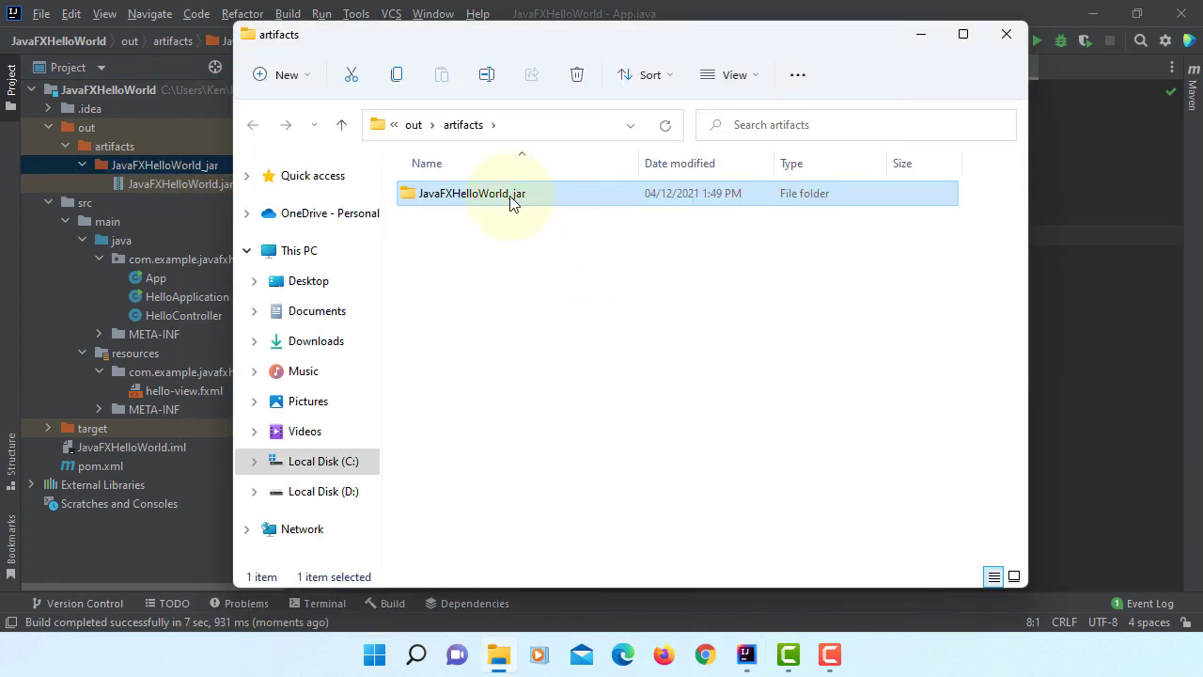
double_click(510, 197)
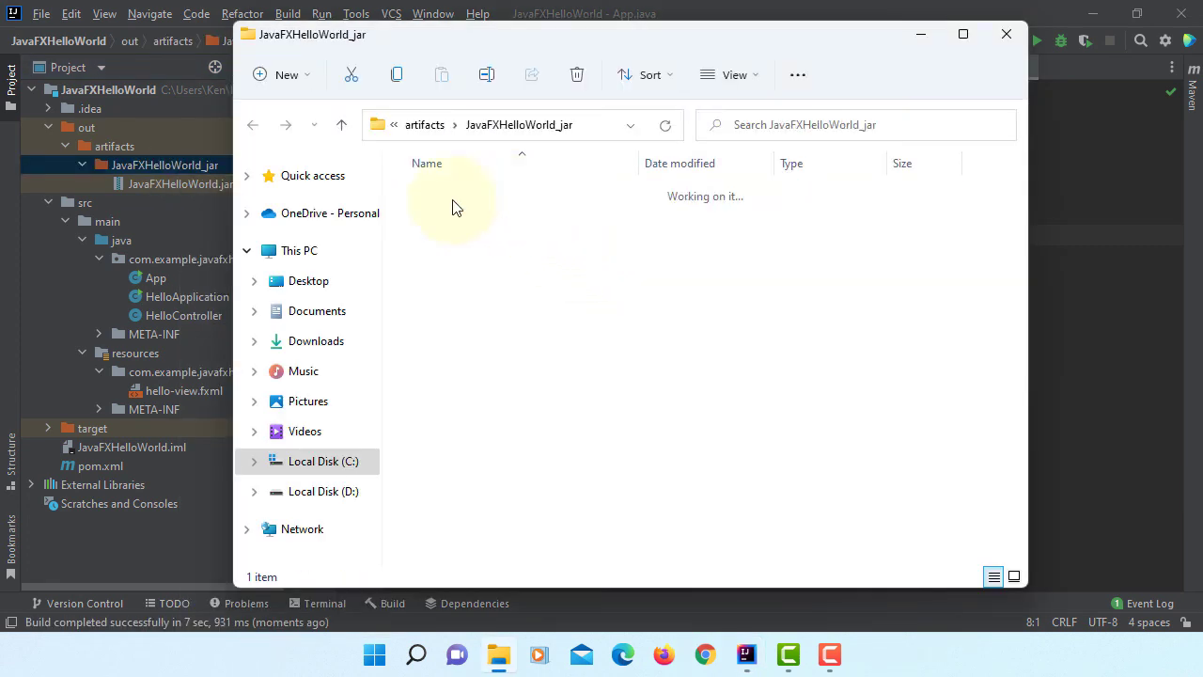
- Launch JavaFXHelloWorld.jar, test its JavaFX Hello World! button, and close the application and the File Explorer window
left_click(469, 197)
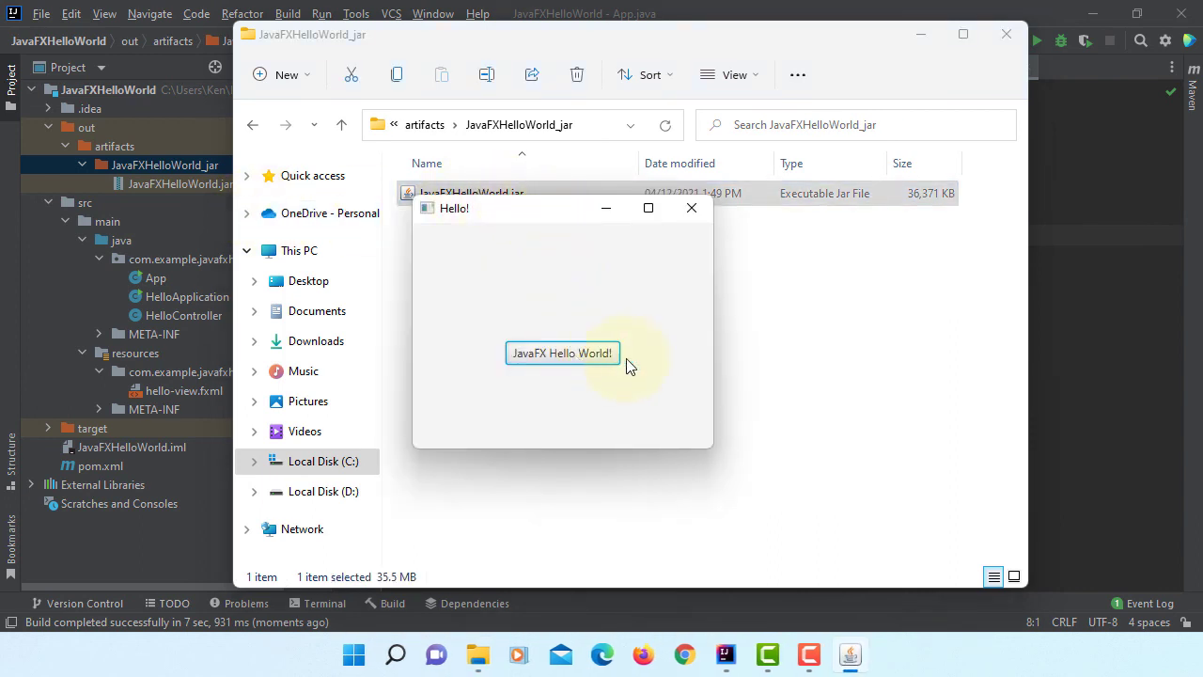
left_click(566, 352)
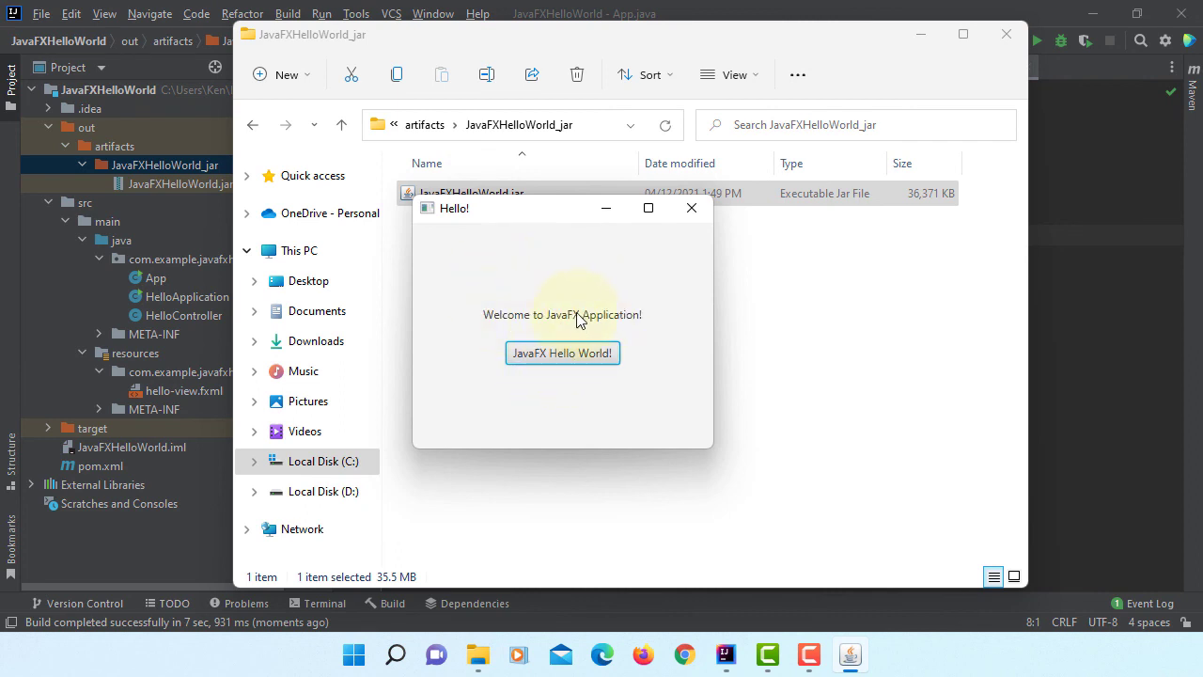
left_click(688, 211)
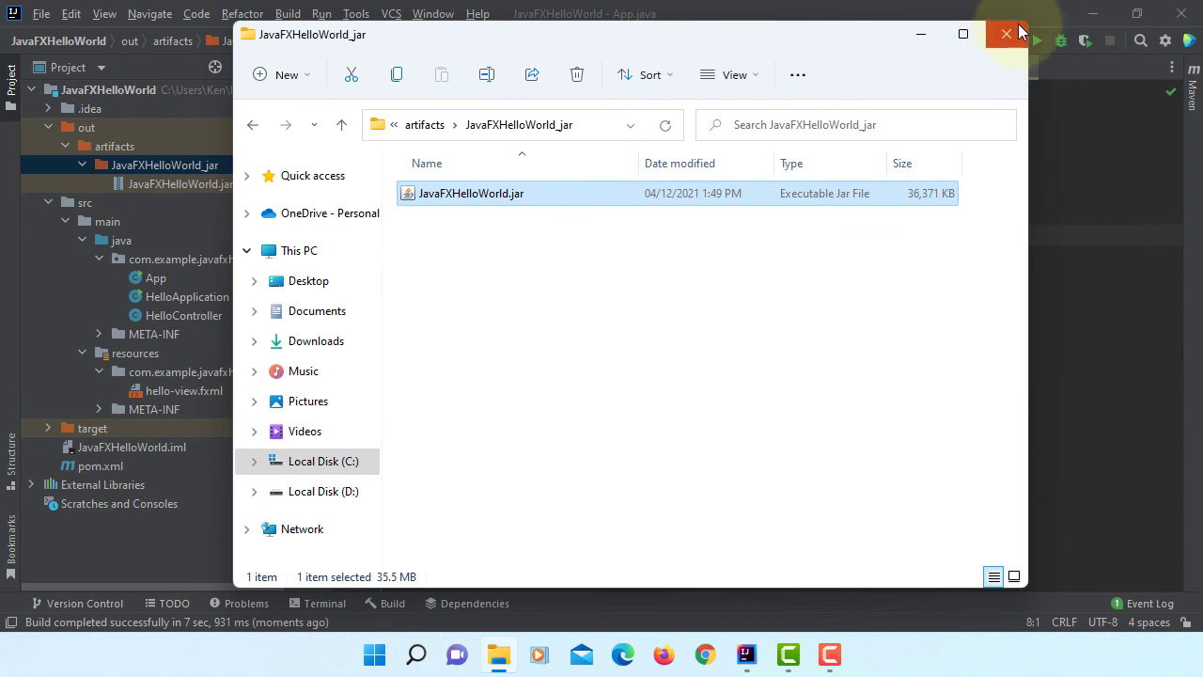
left_click(1019, 32)
- Return to the App.java editor and display the IDE's version and build information
left_click(617, 247)
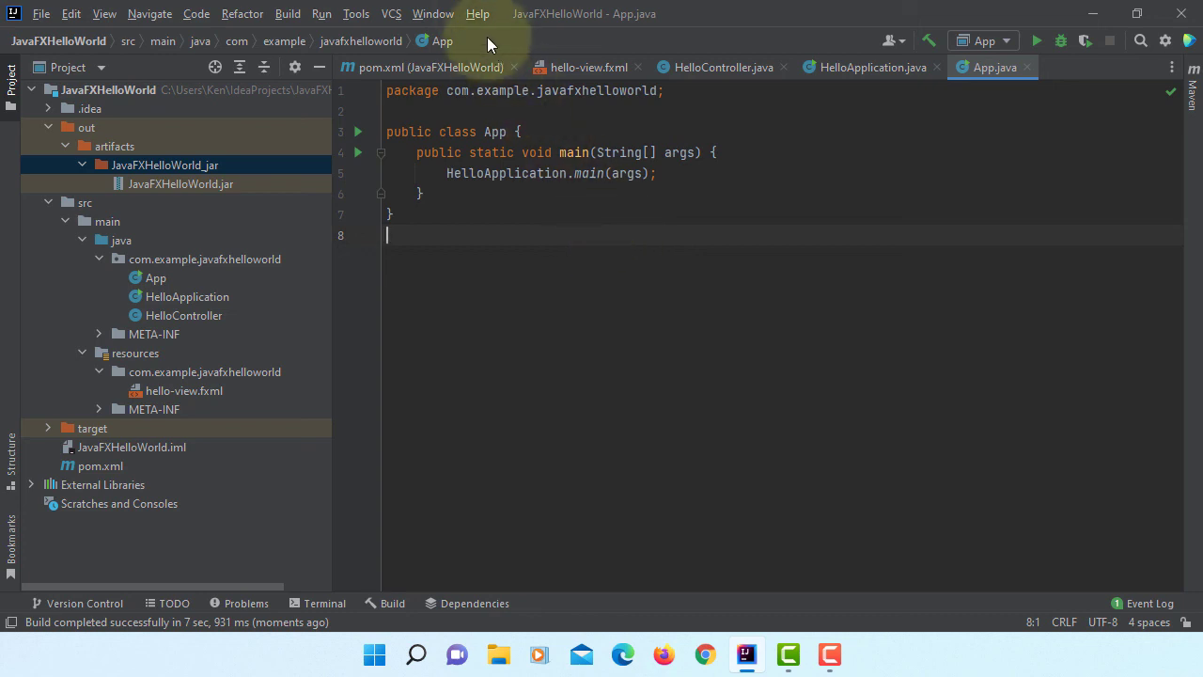
left_click(477, 14)
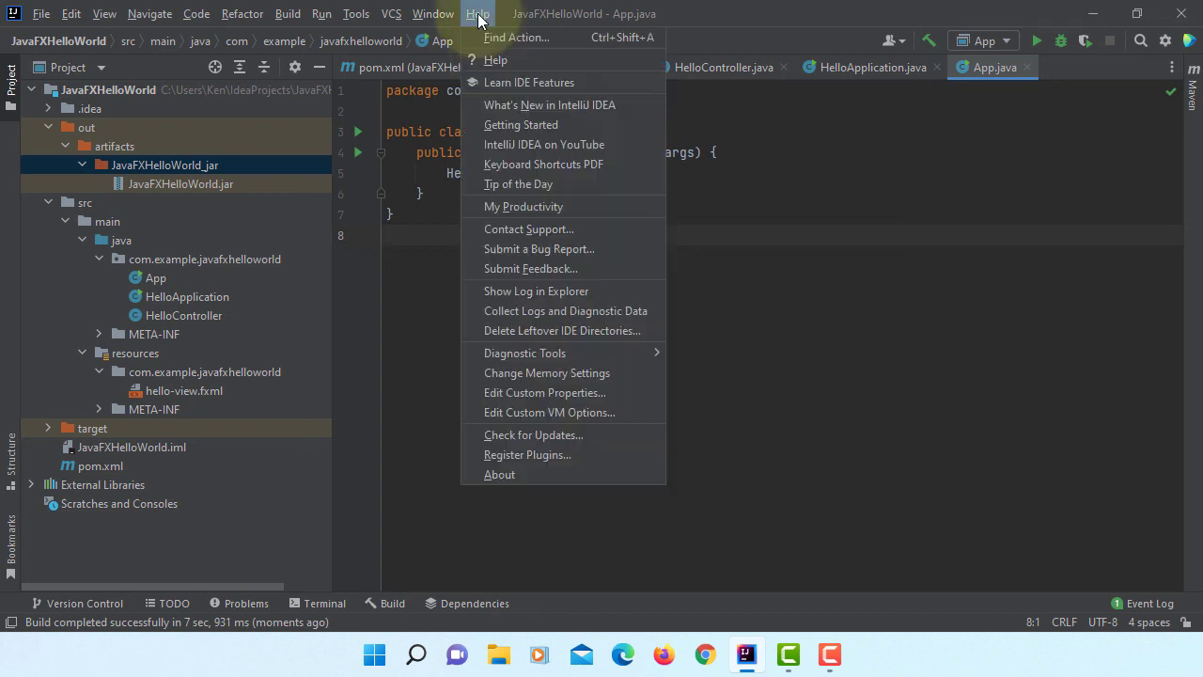
left_click(562, 475)
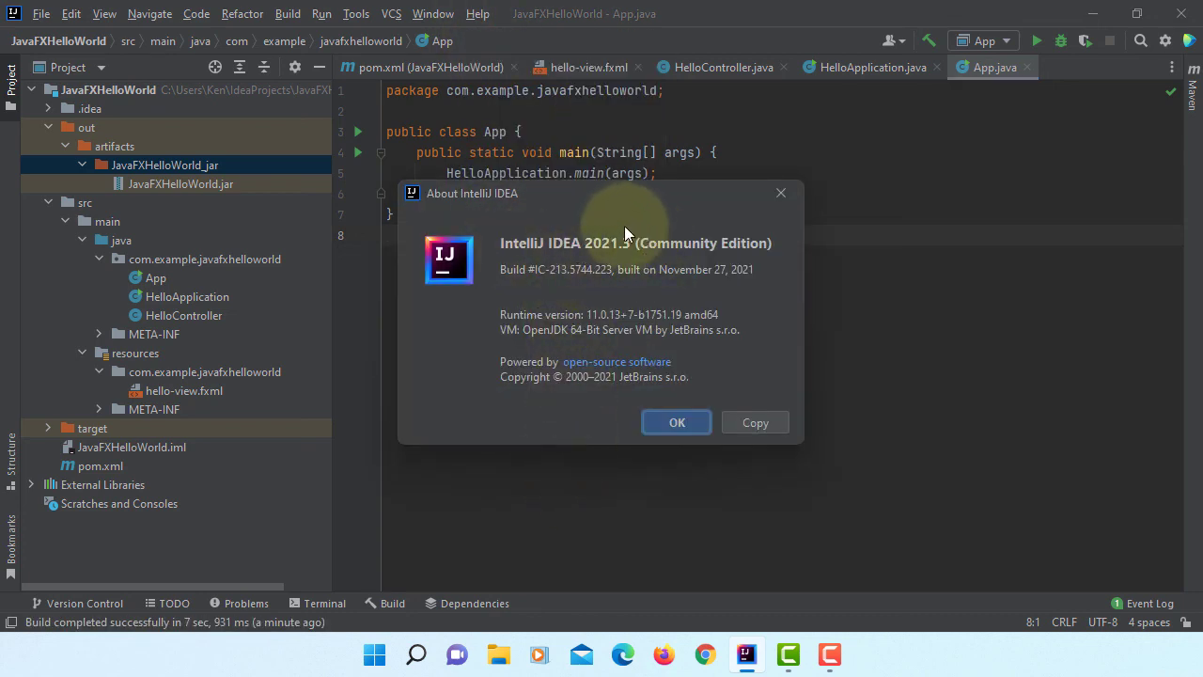